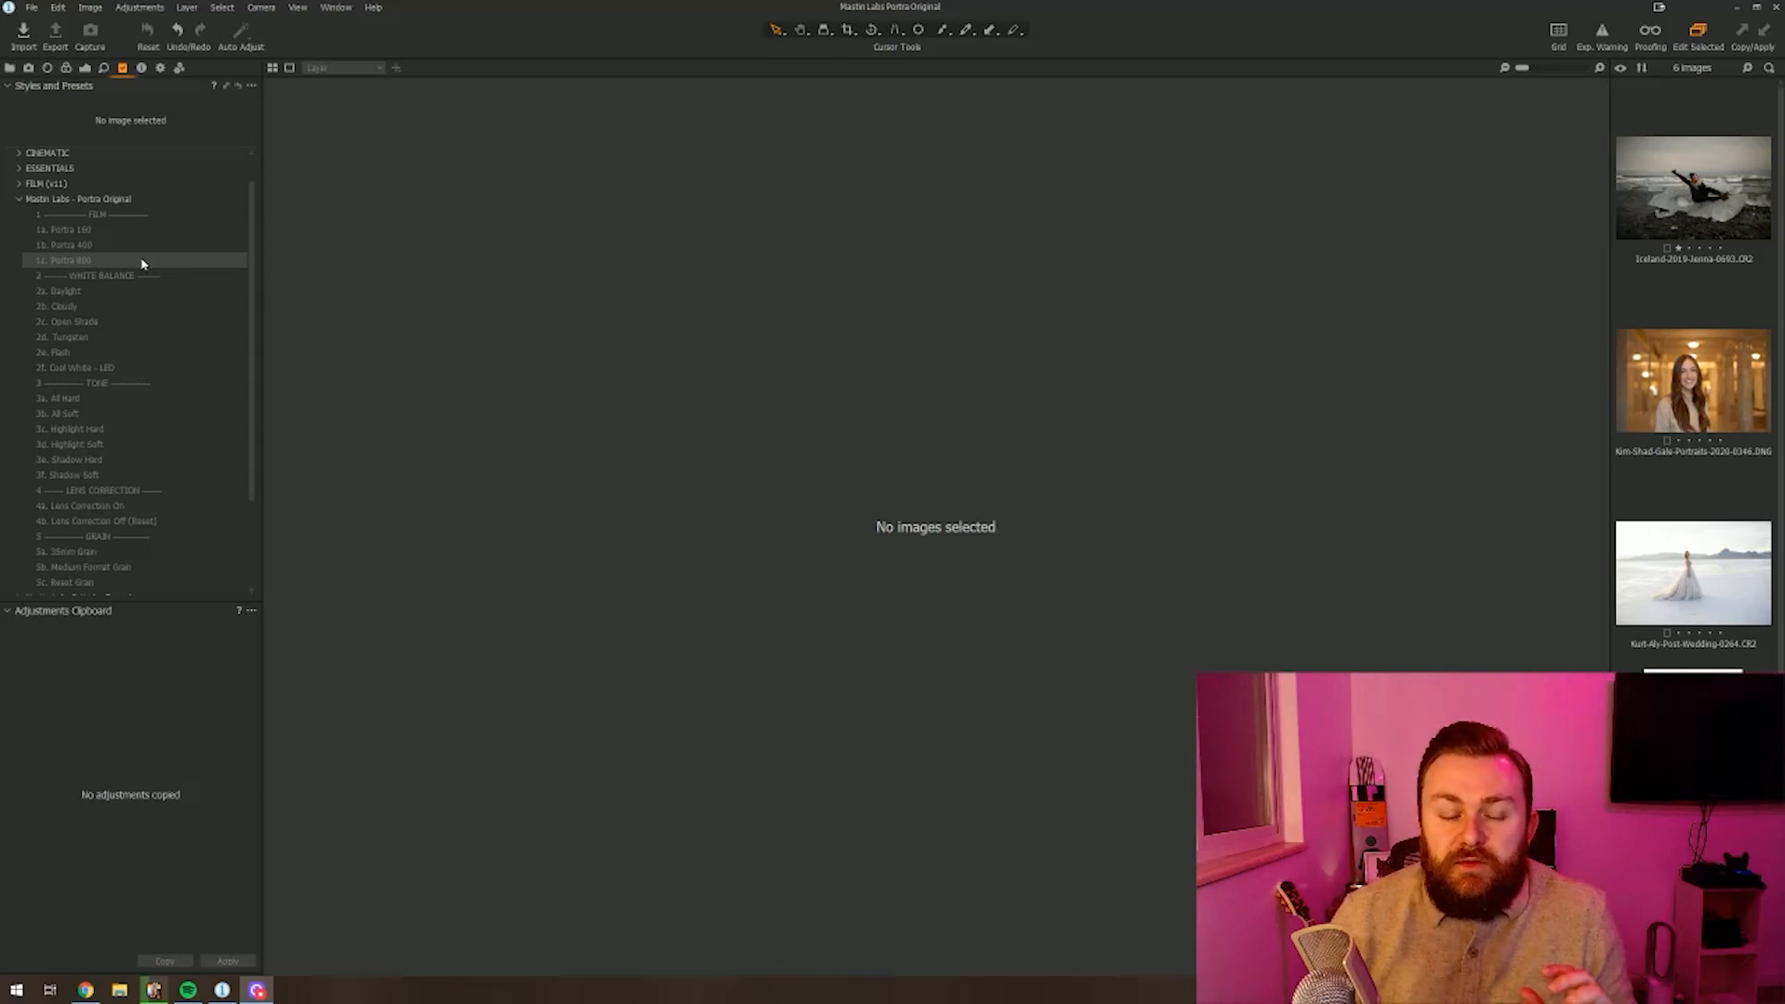
# Step: Apply the Portra 800 film, Cloudy white balance and All Soft tone styles to the photo of the woman on the iceberg
pyautogui.scroll(-1, 142, 264)
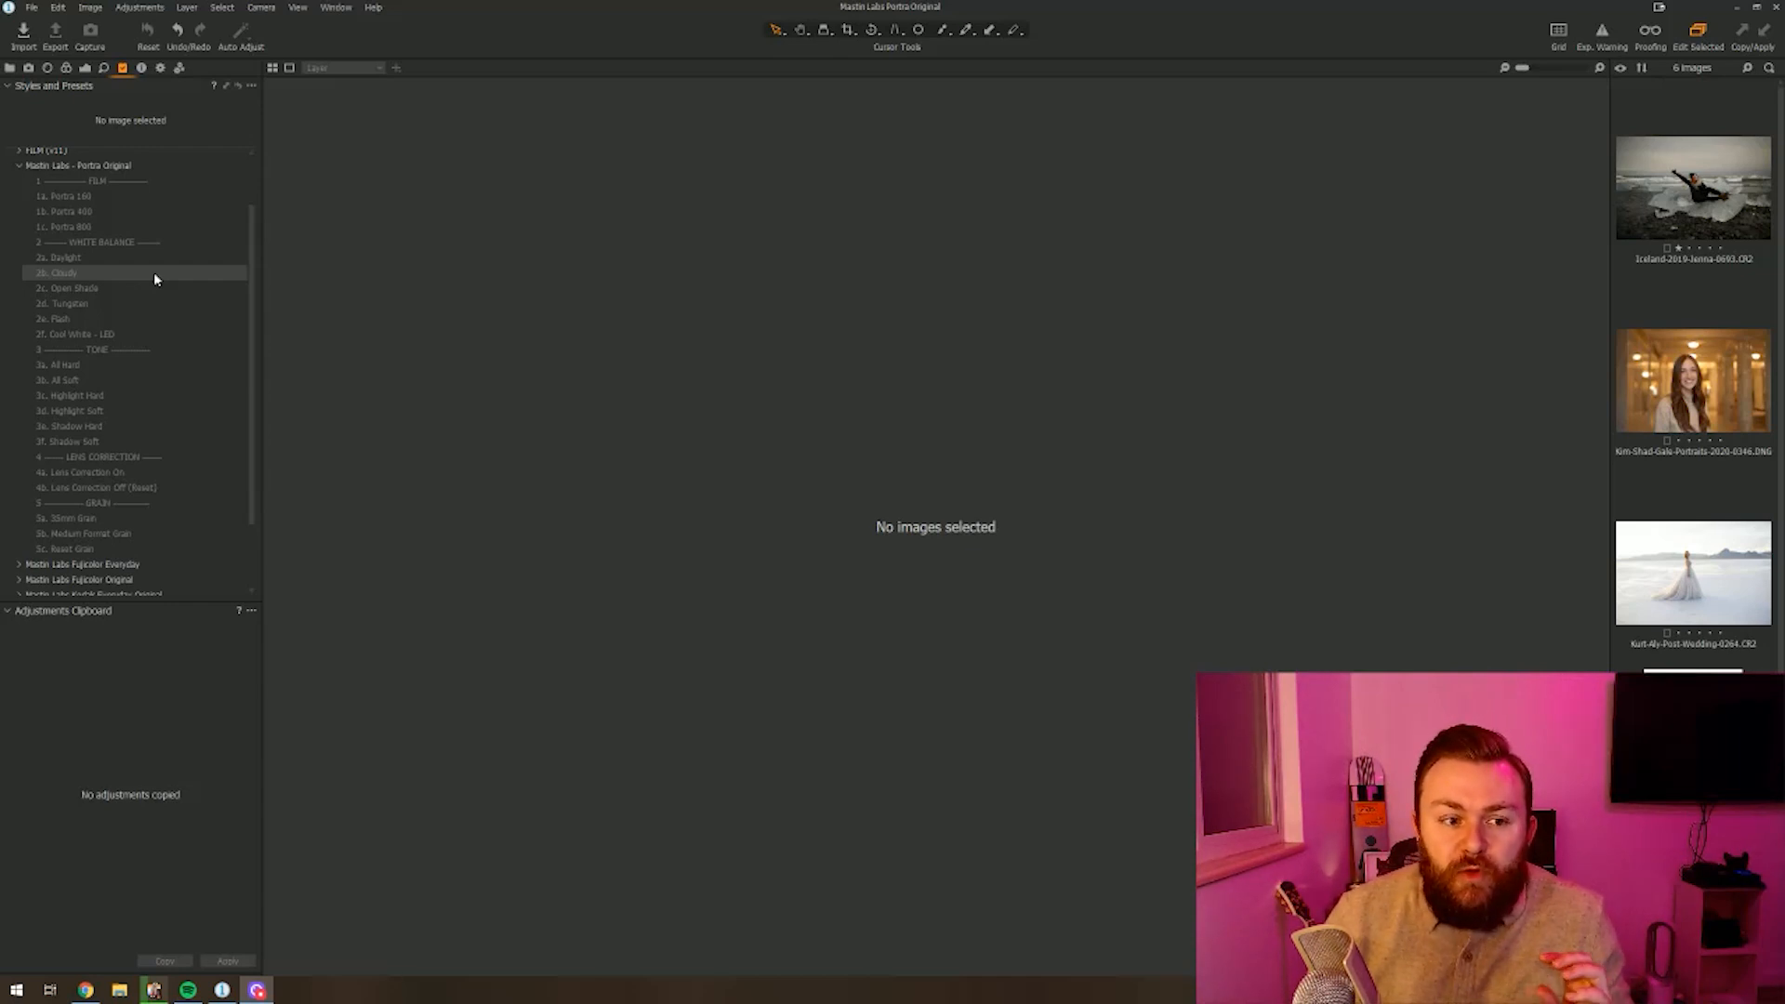
pyautogui.scroll(-3, 158, 279)
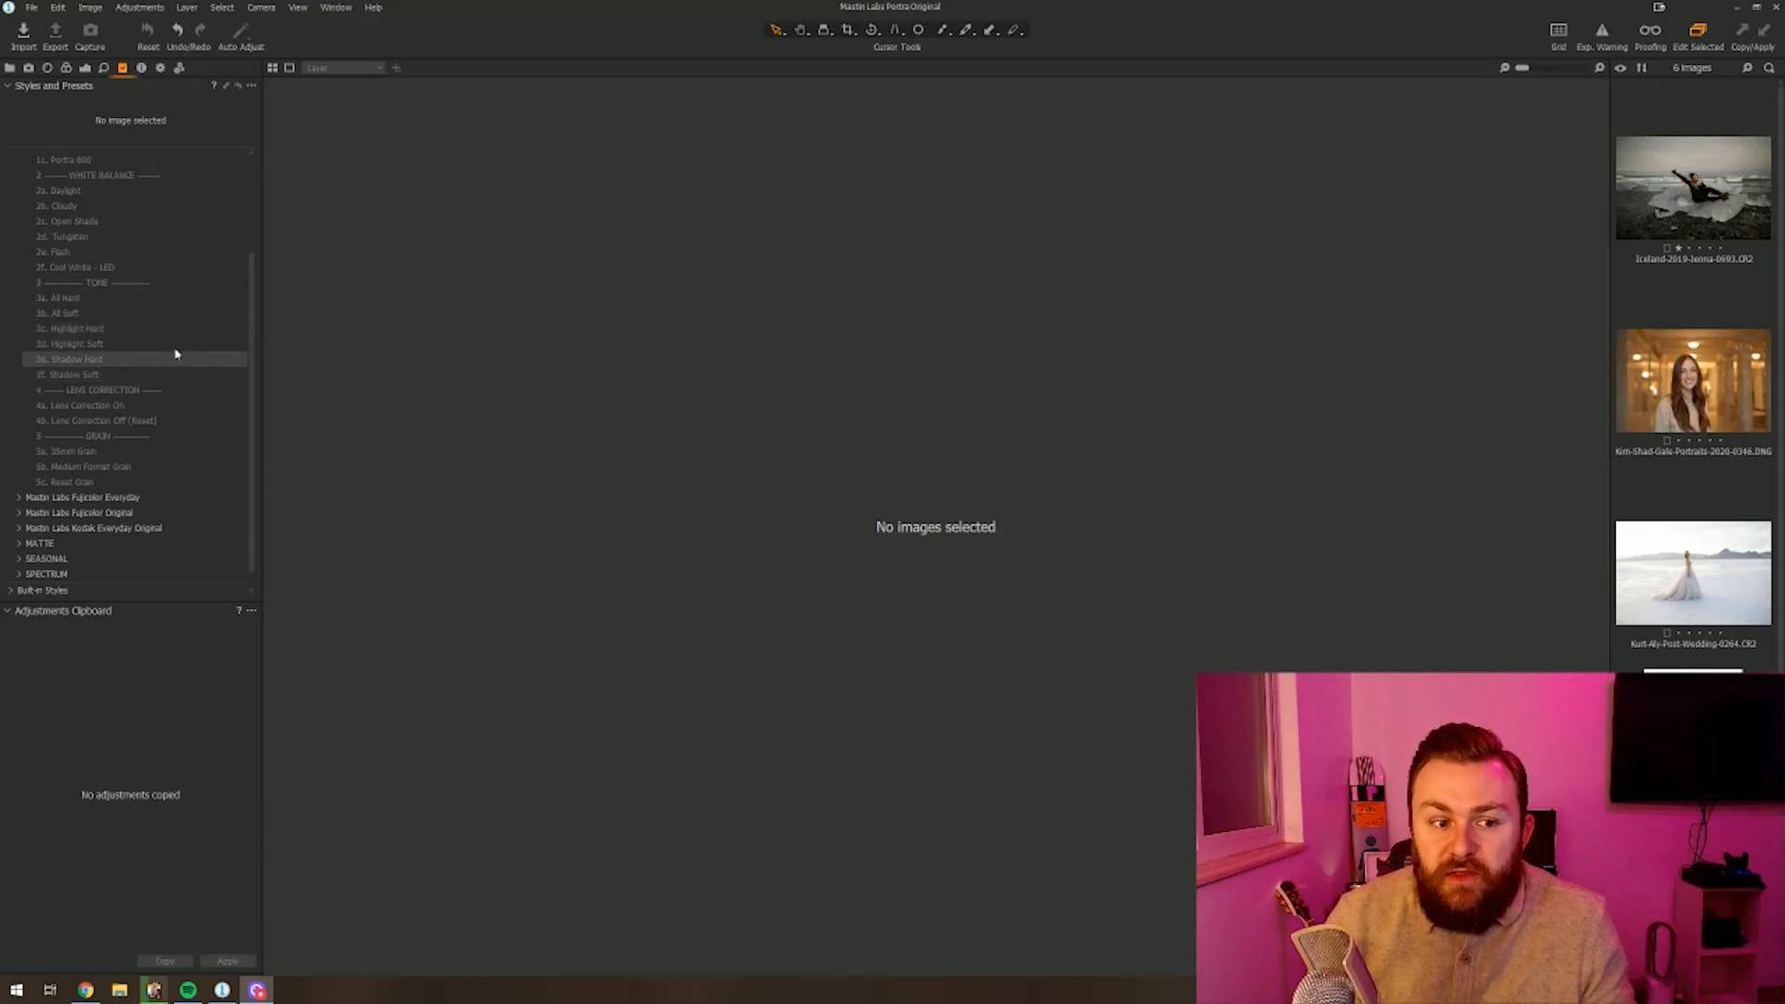
pyautogui.scroll(3, 162, 362)
pyautogui.click(1674, 191)
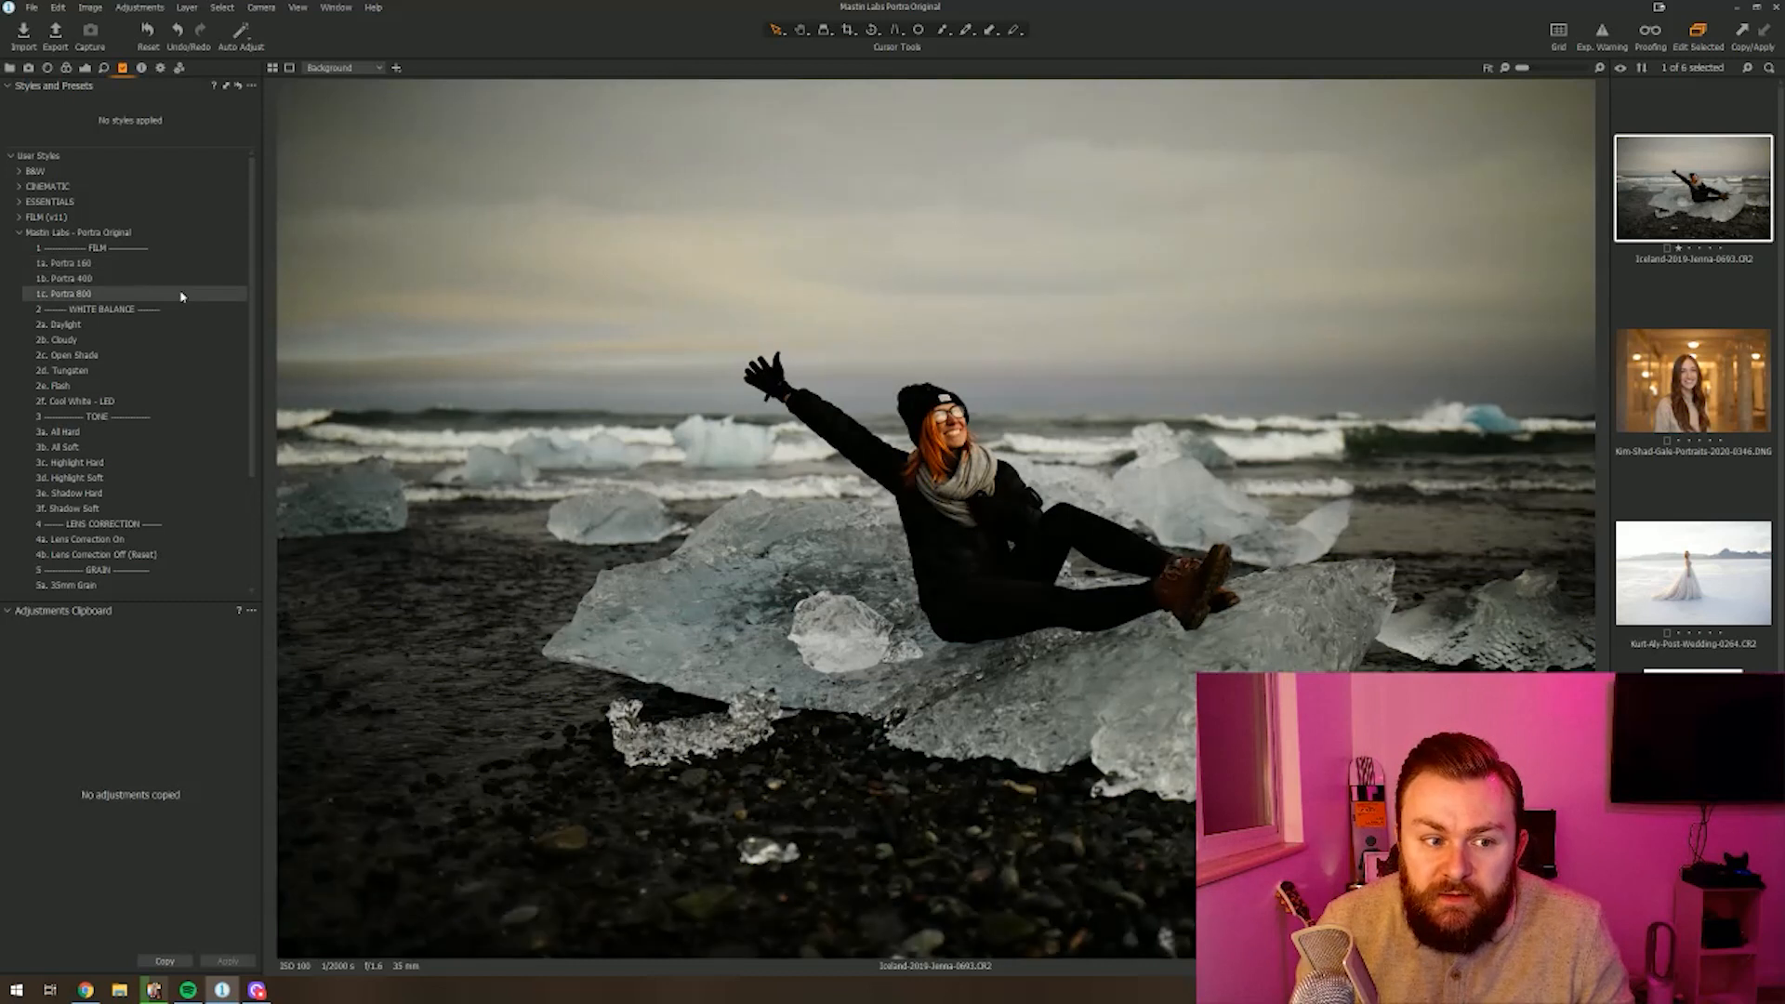
pyautogui.click(181, 297)
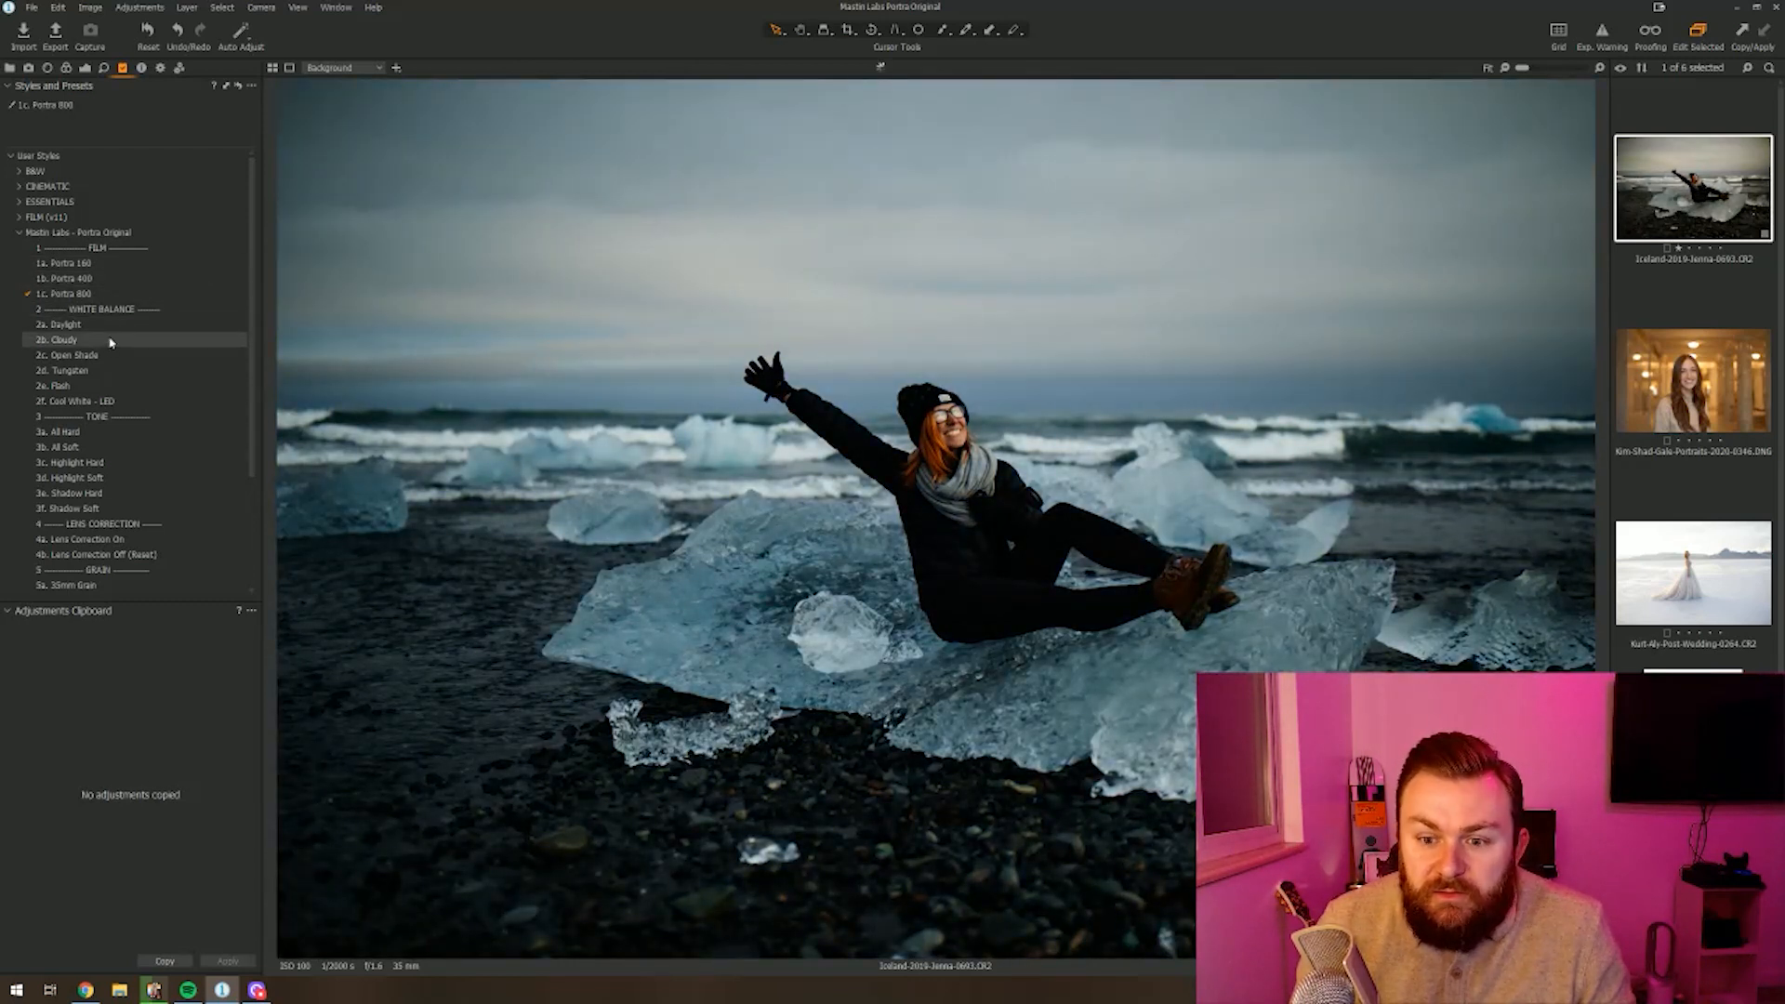
pyautogui.click(111, 341)
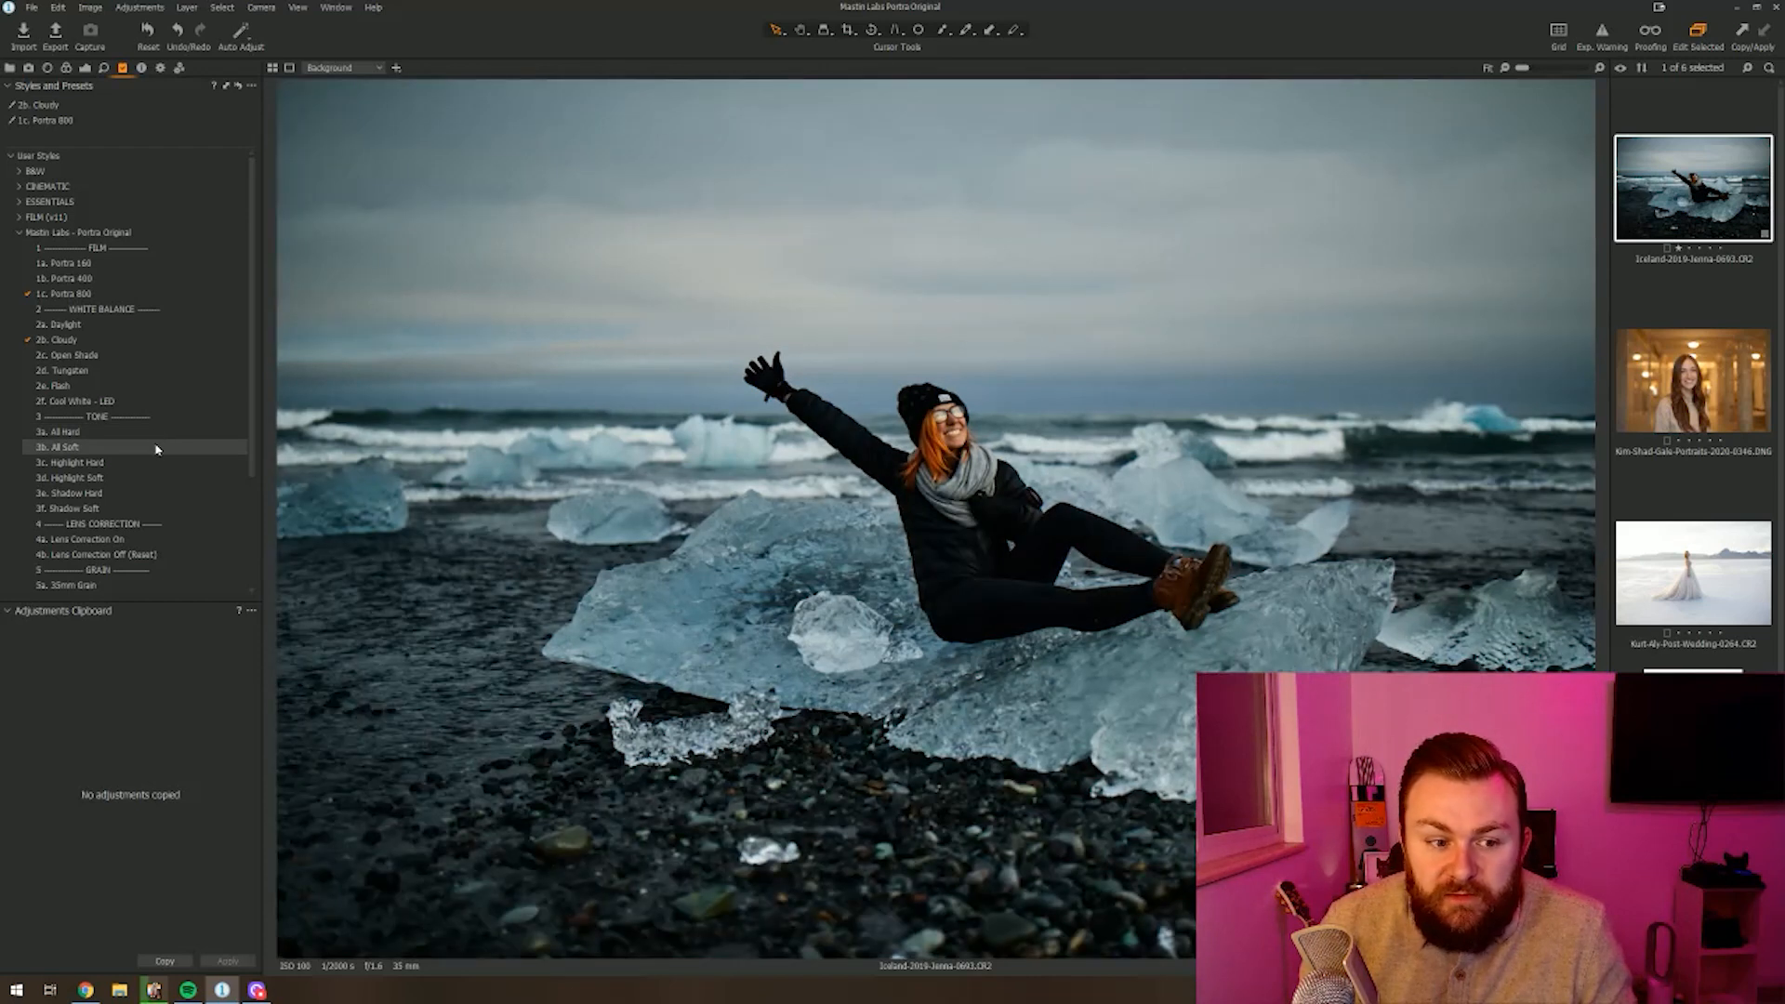
pyautogui.click(156, 449)
# Step: Fine-tune the iceberg photo with contrast 1, exposure 0.26 and lower highlights, checking the woman's face up close
pyautogui.click(85, 67)
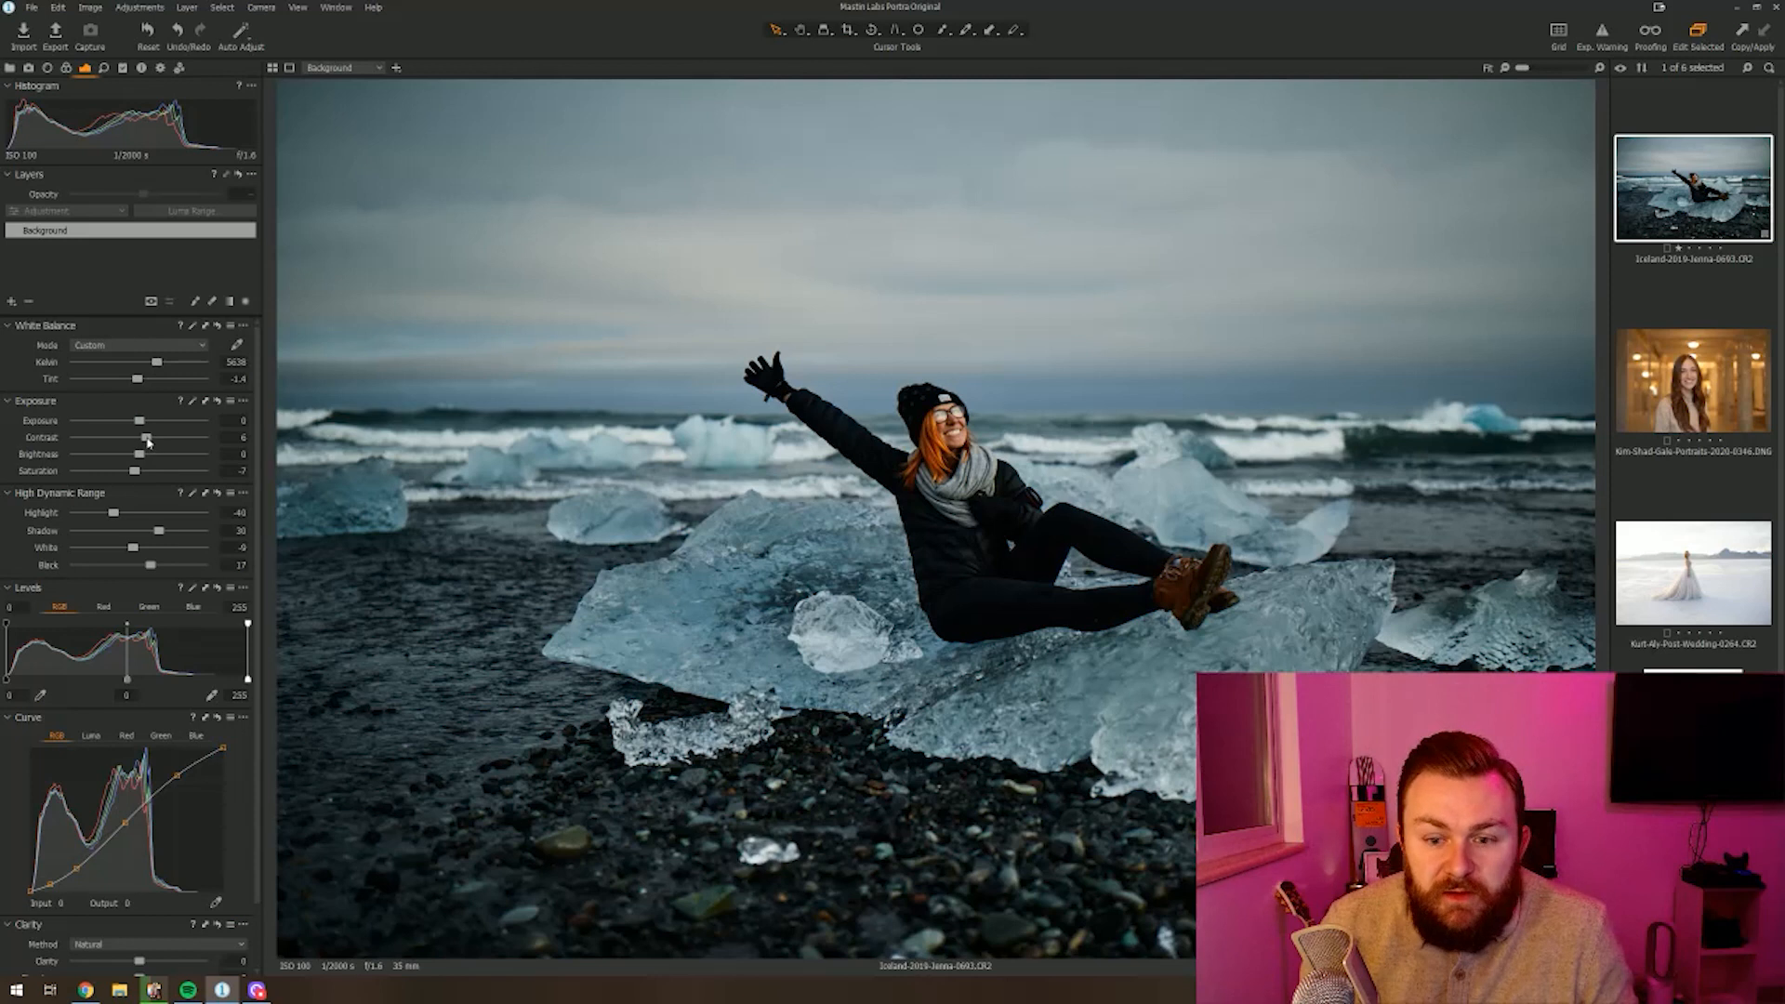
pyautogui.moveTo(147, 440); pyautogui.dragTo(141, 439)
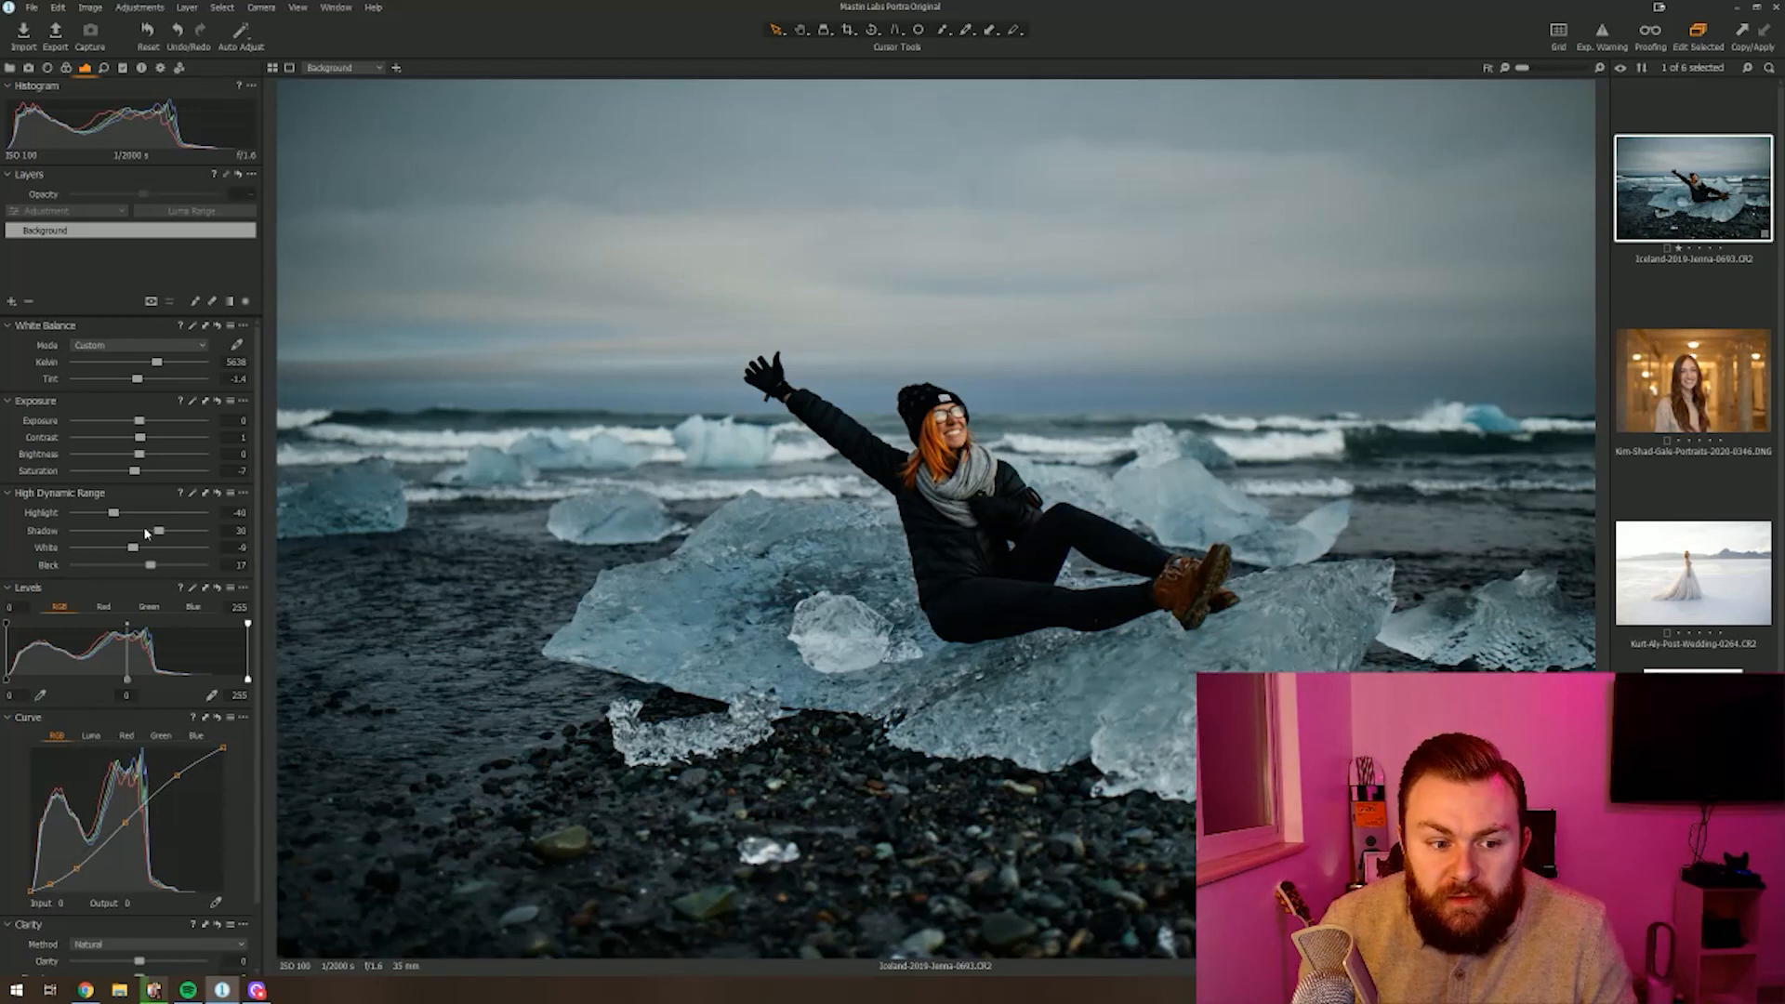
pyautogui.moveTo(139, 424); pyautogui.dragTo(145, 424)
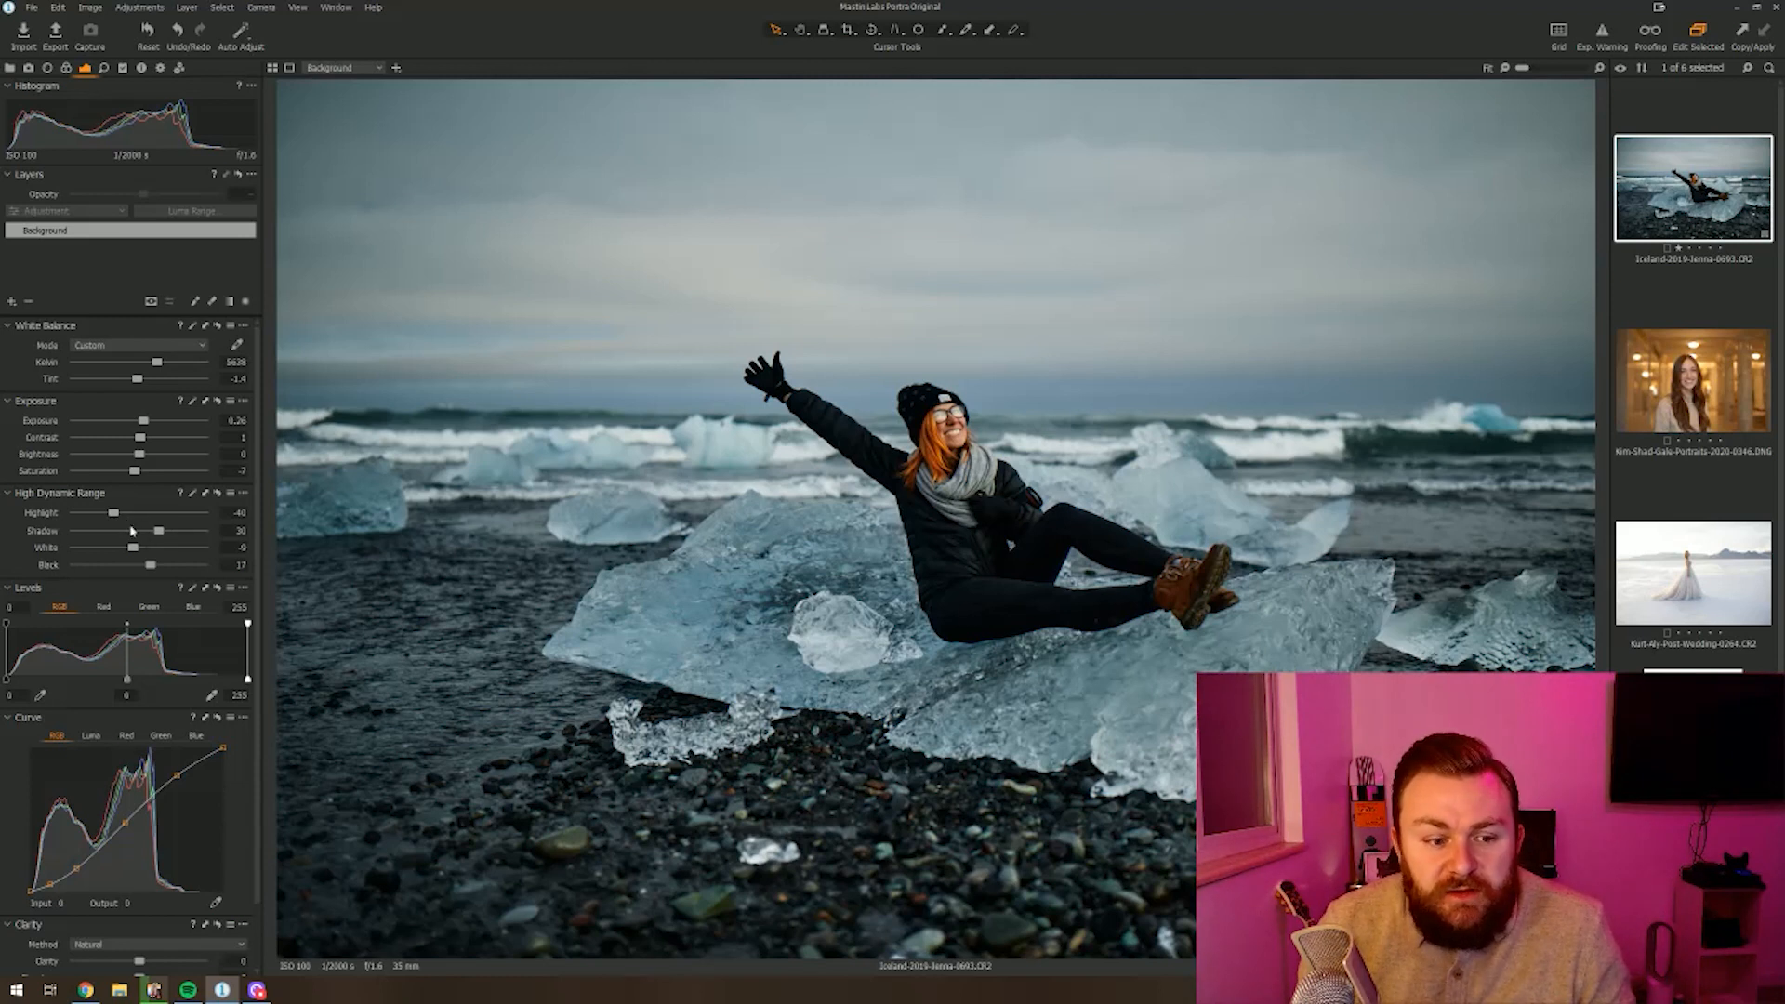
pyautogui.moveTo(116, 517); pyautogui.dragTo(104, 521)
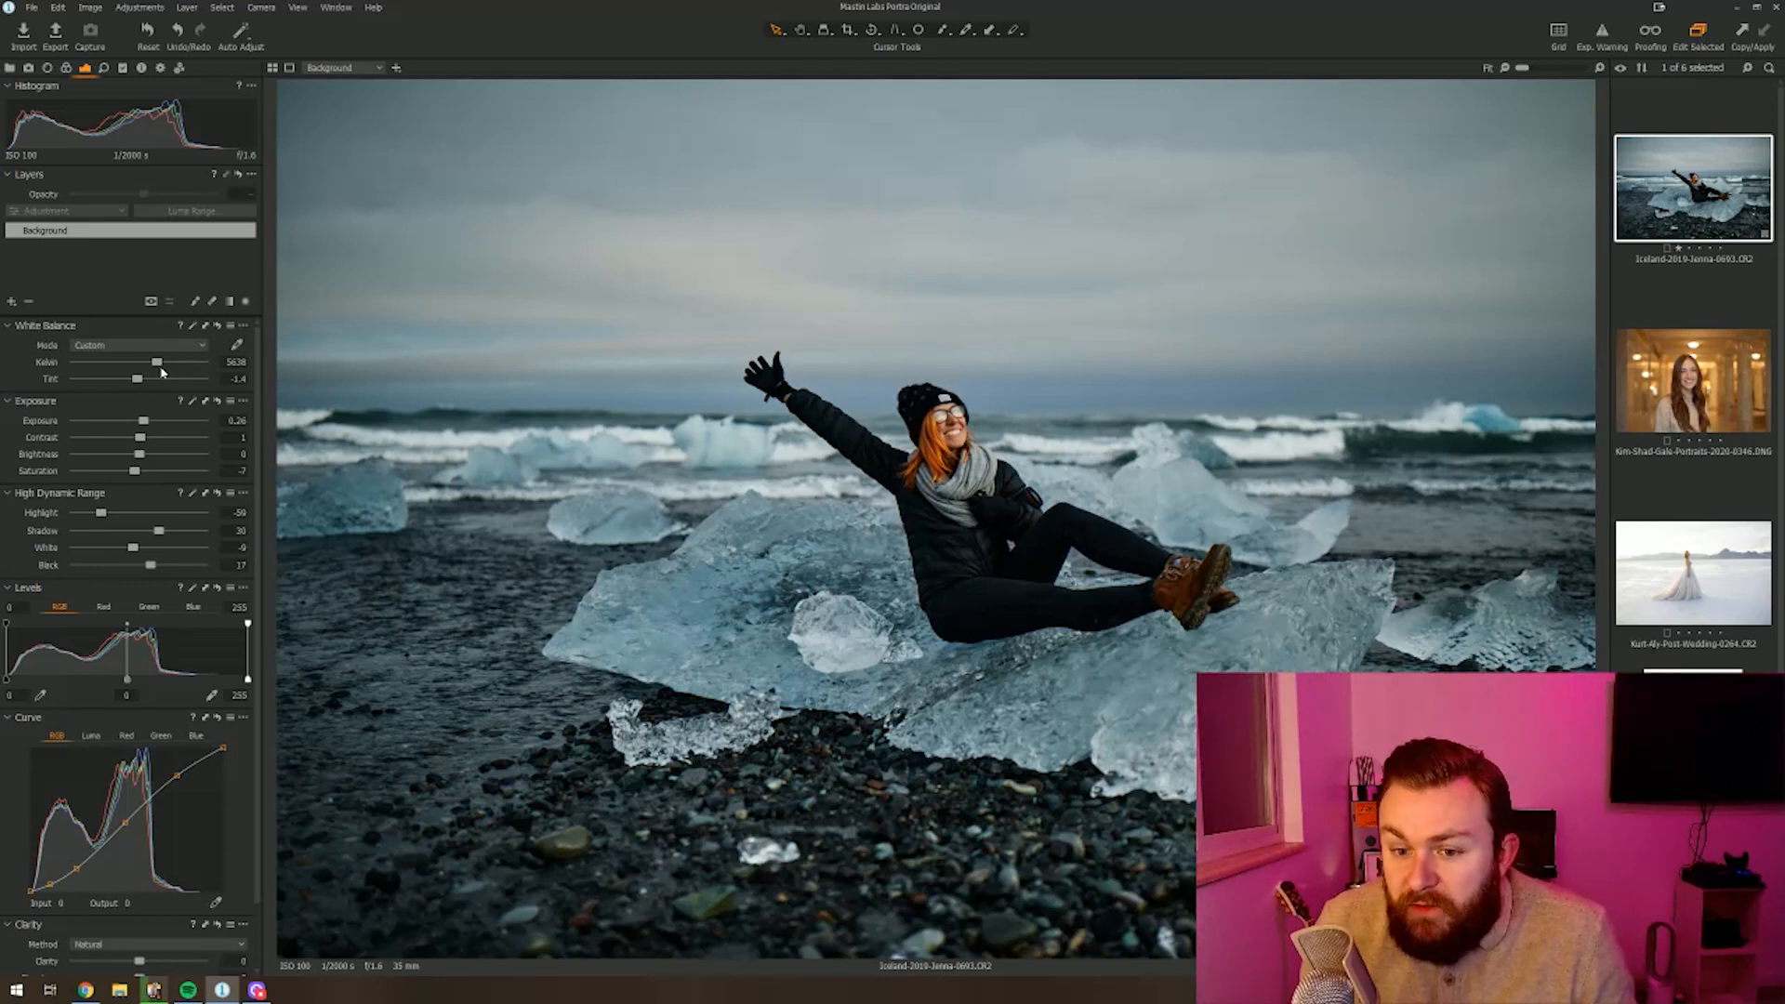
pyautogui.scroll(2, 984, 468)
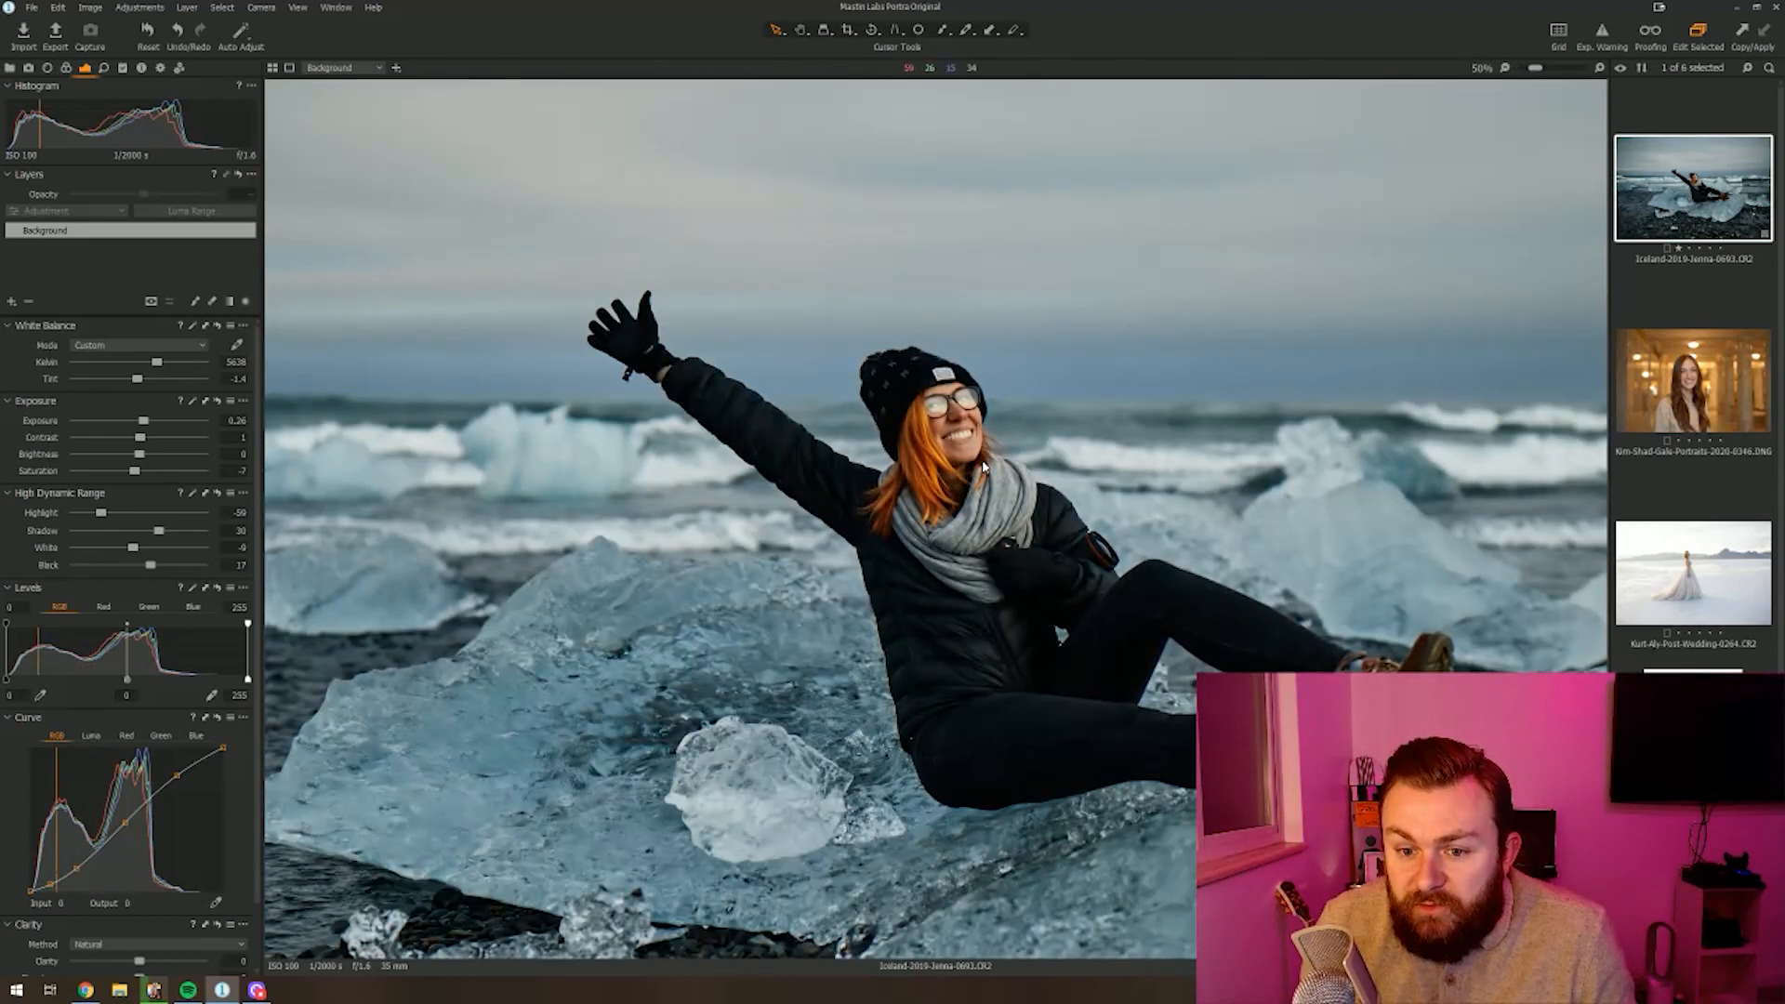
pyautogui.scroll(1, 983, 467)
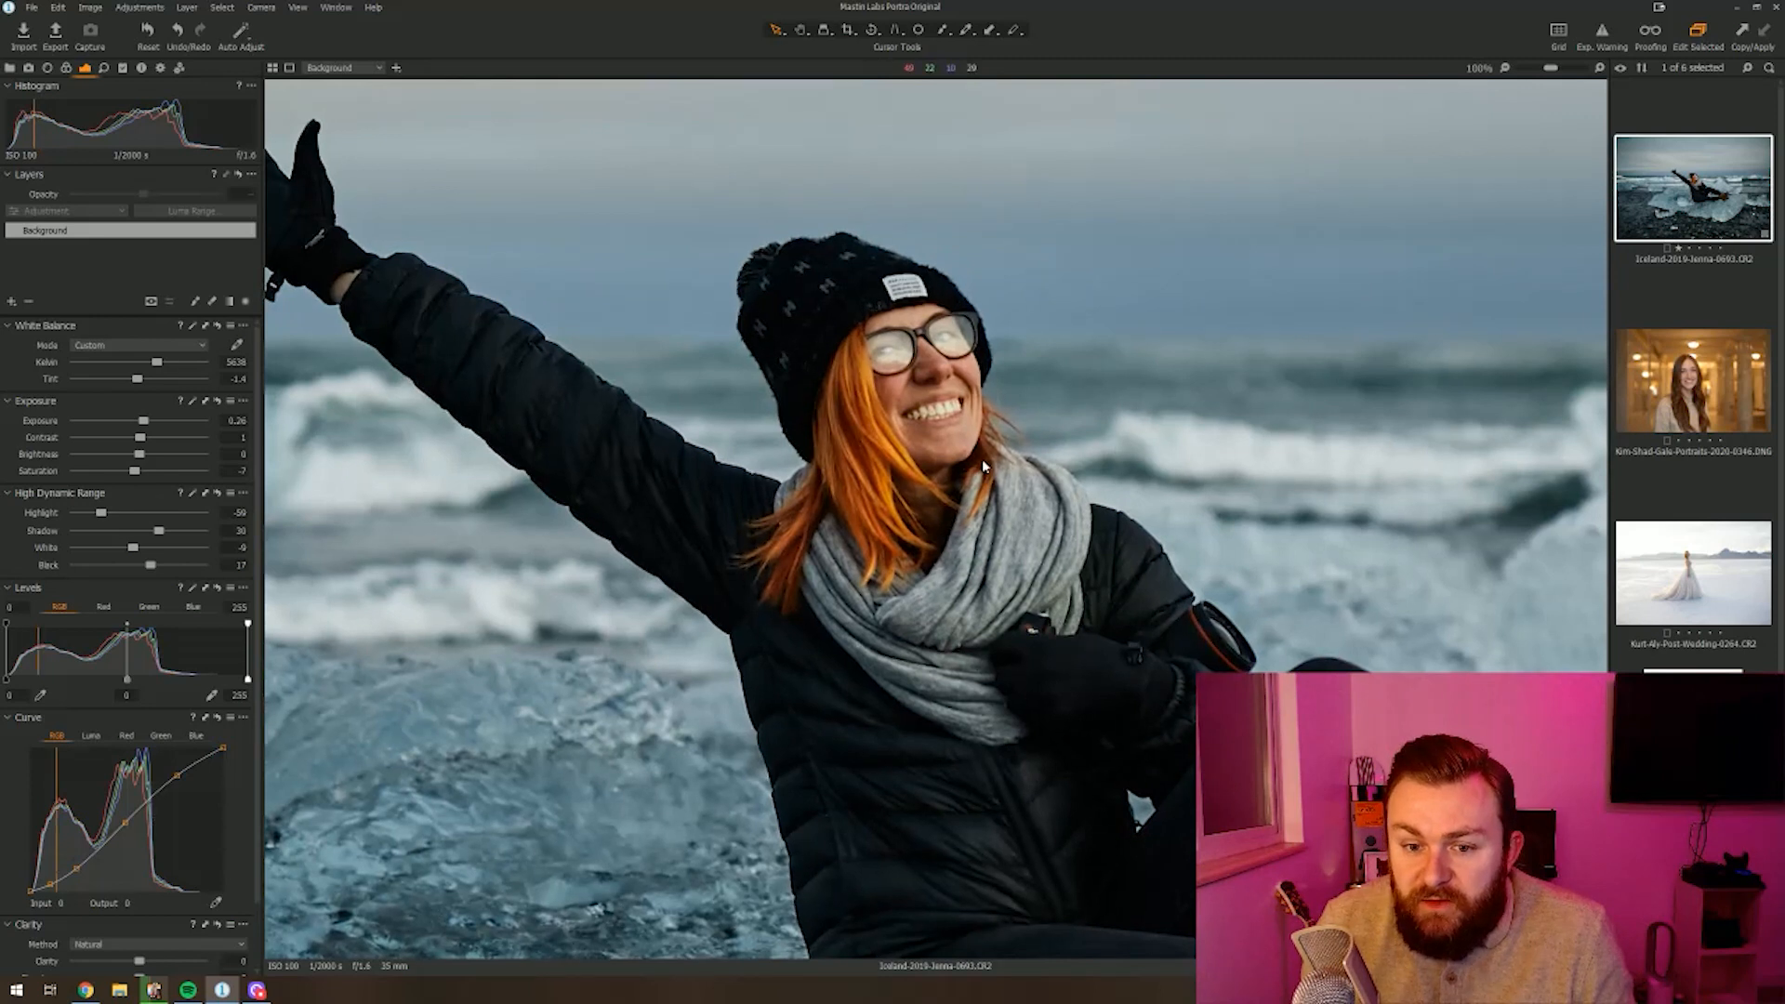
pyautogui.scroll(-2, 983, 461)
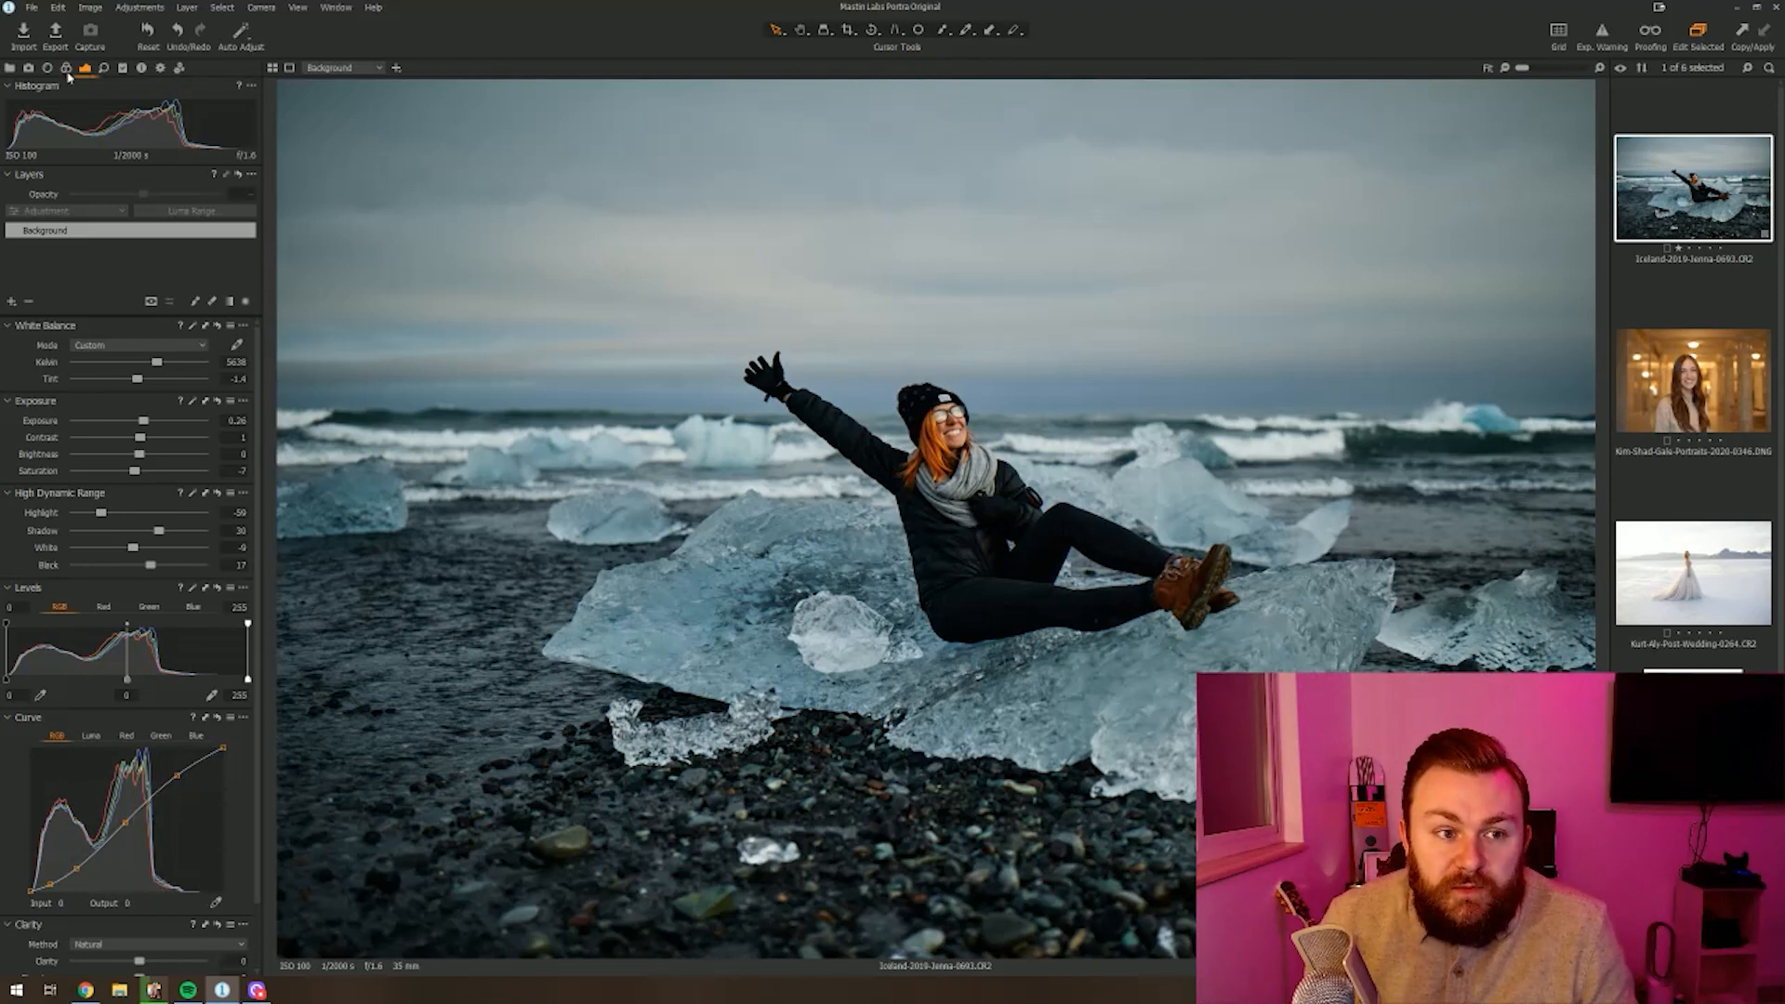
# Step: Apply the Portra 800 film, Daylight white balance and All Hard tone styles to the indoor portrait of the long-haired woman
pyautogui.click(122, 68)
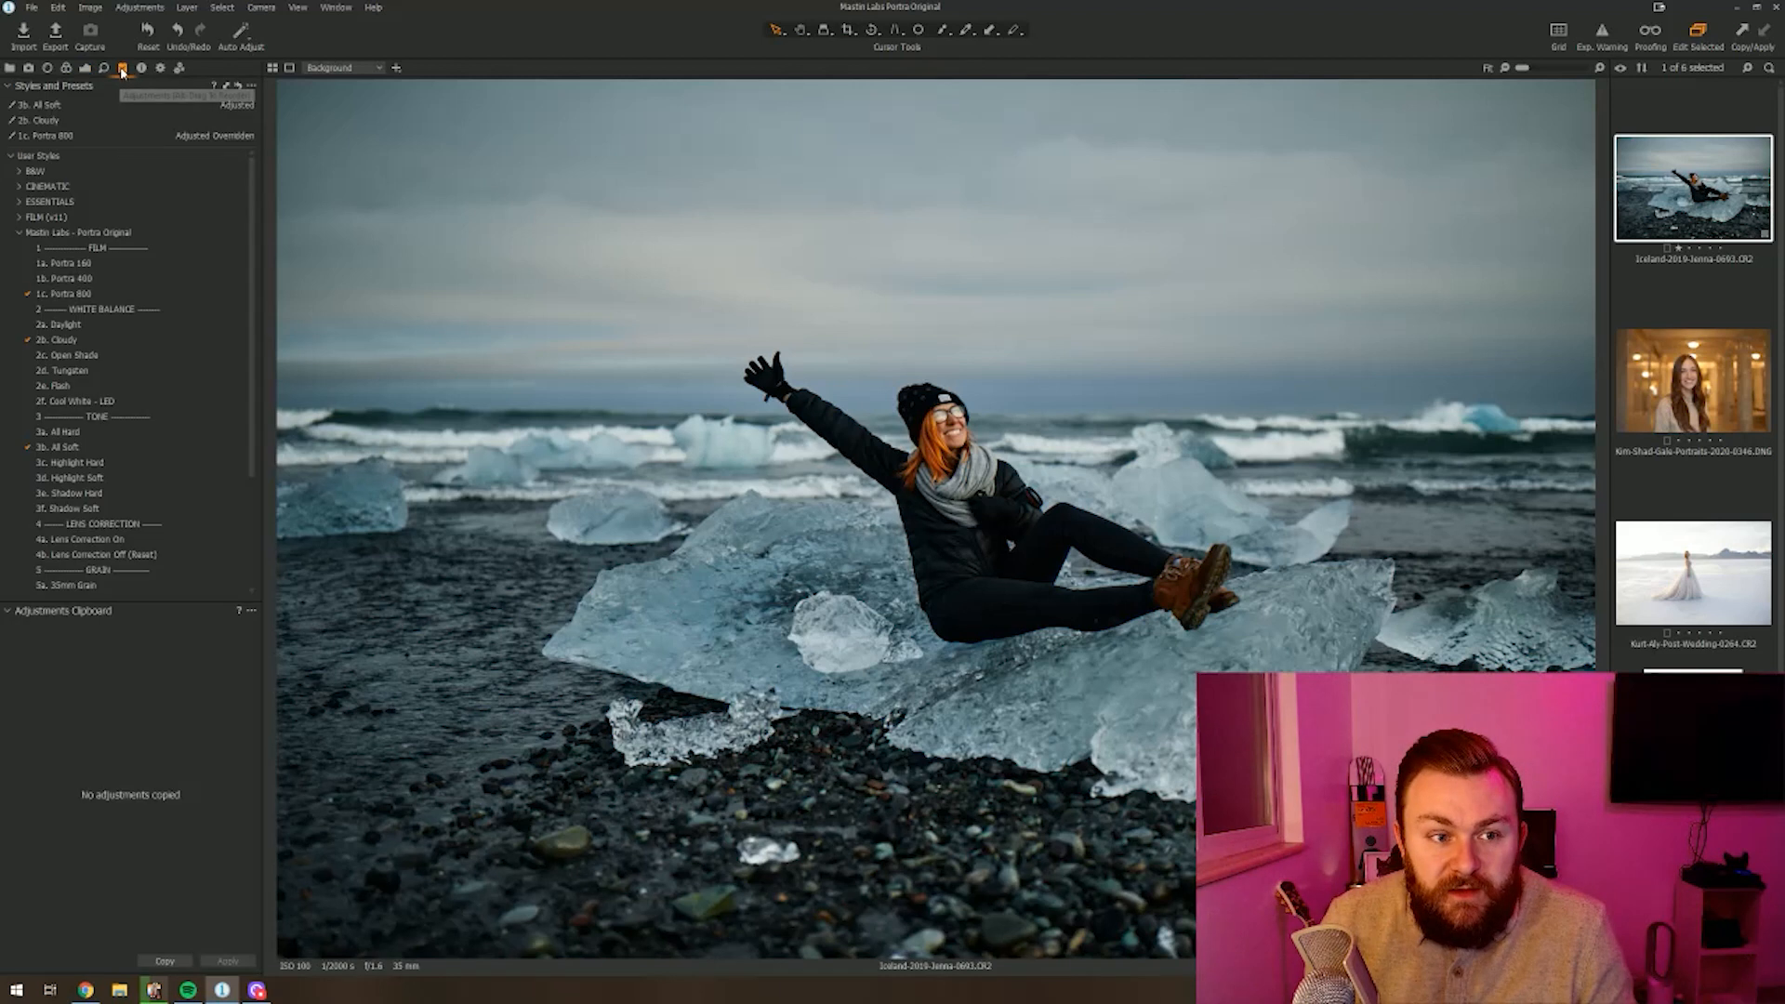
pyautogui.click(1698, 377)
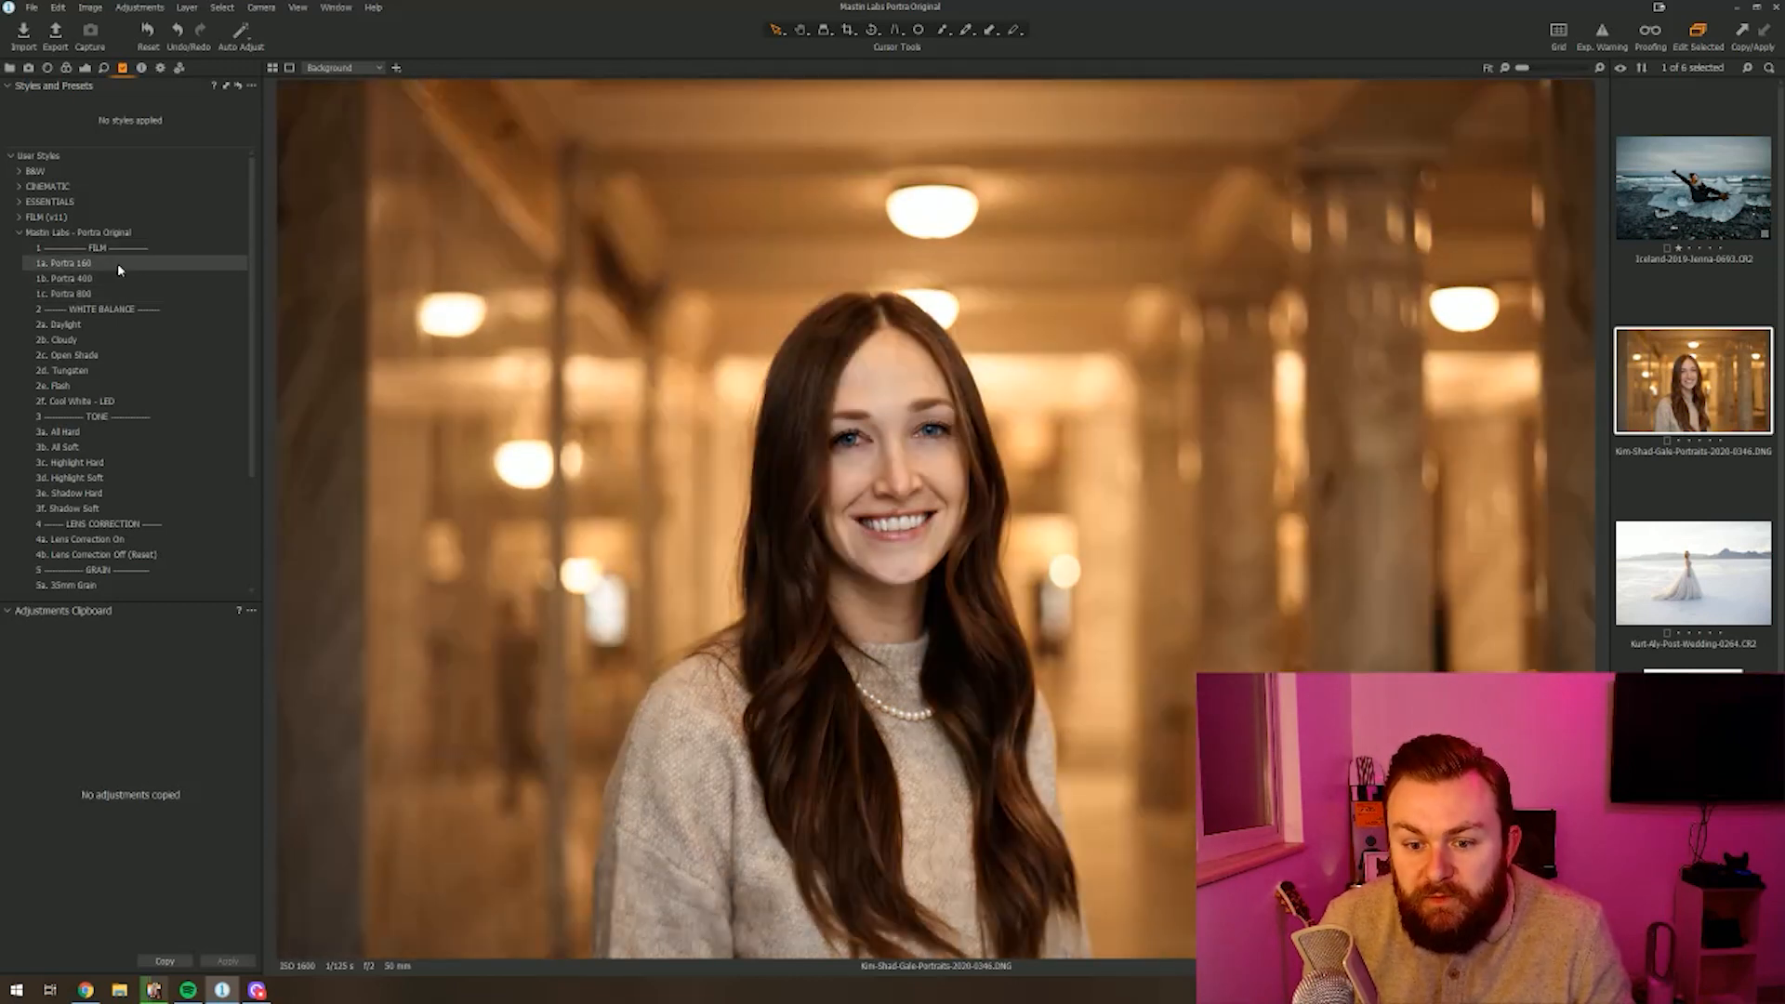
pyautogui.click(111, 294)
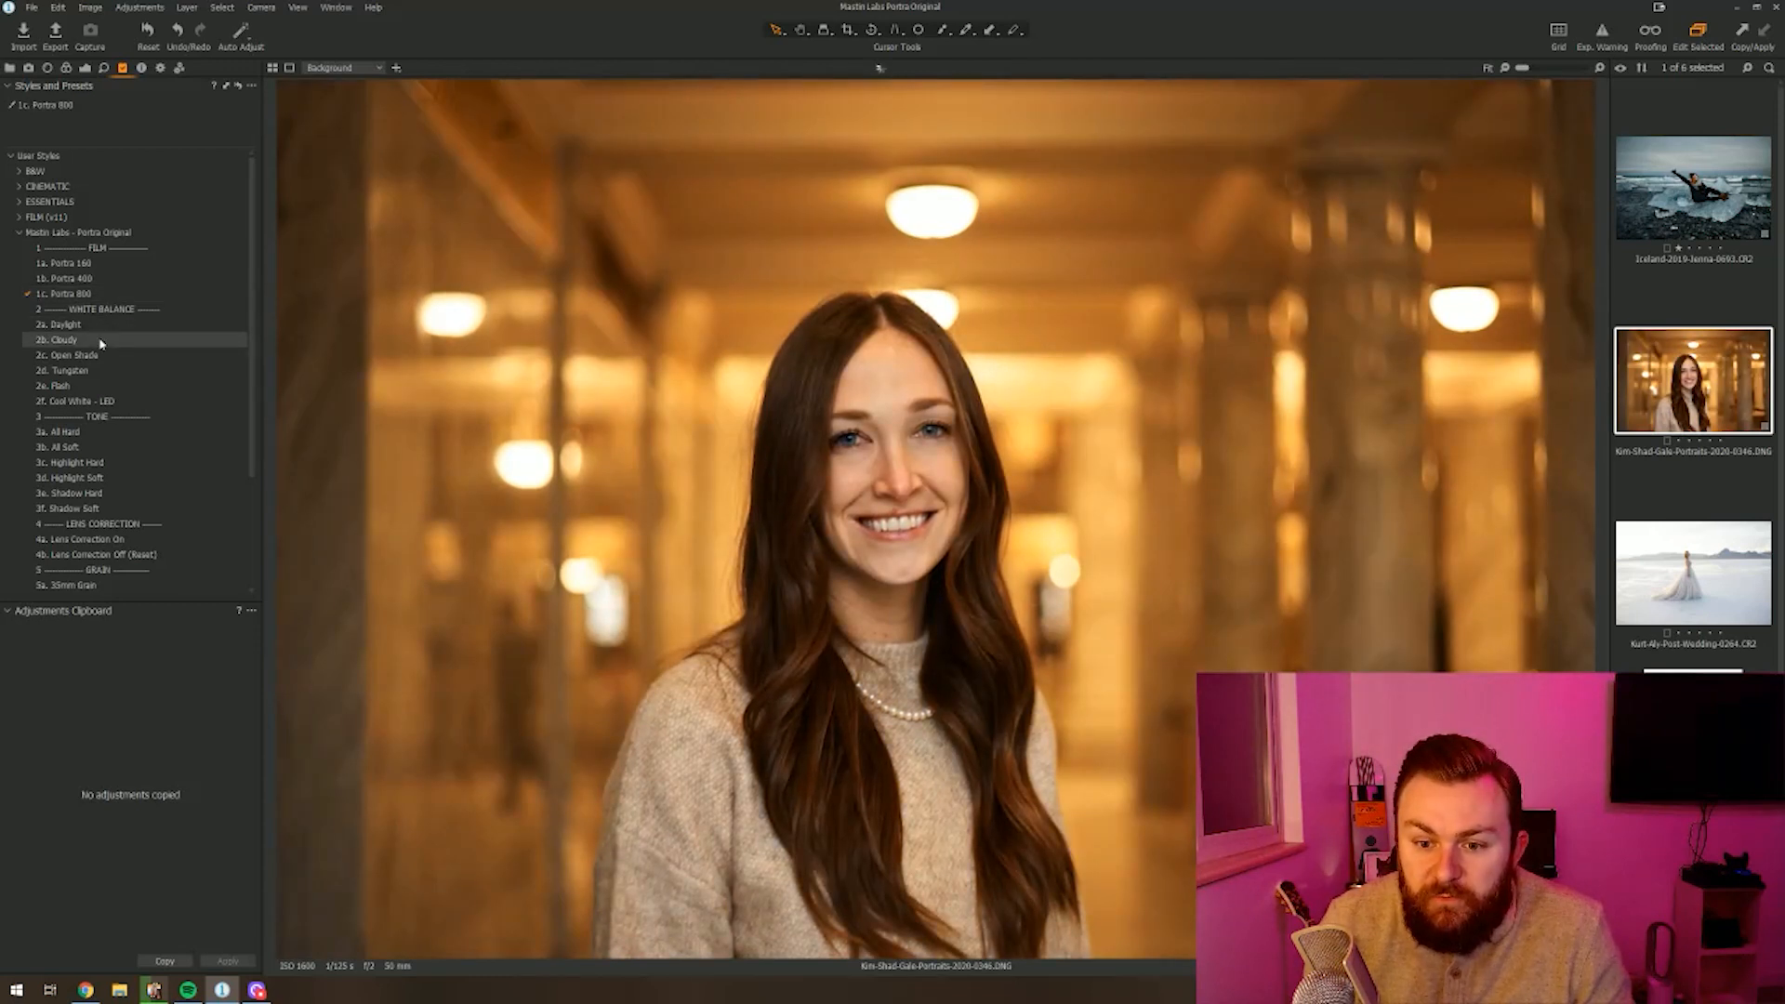
pyautogui.click(94, 327)
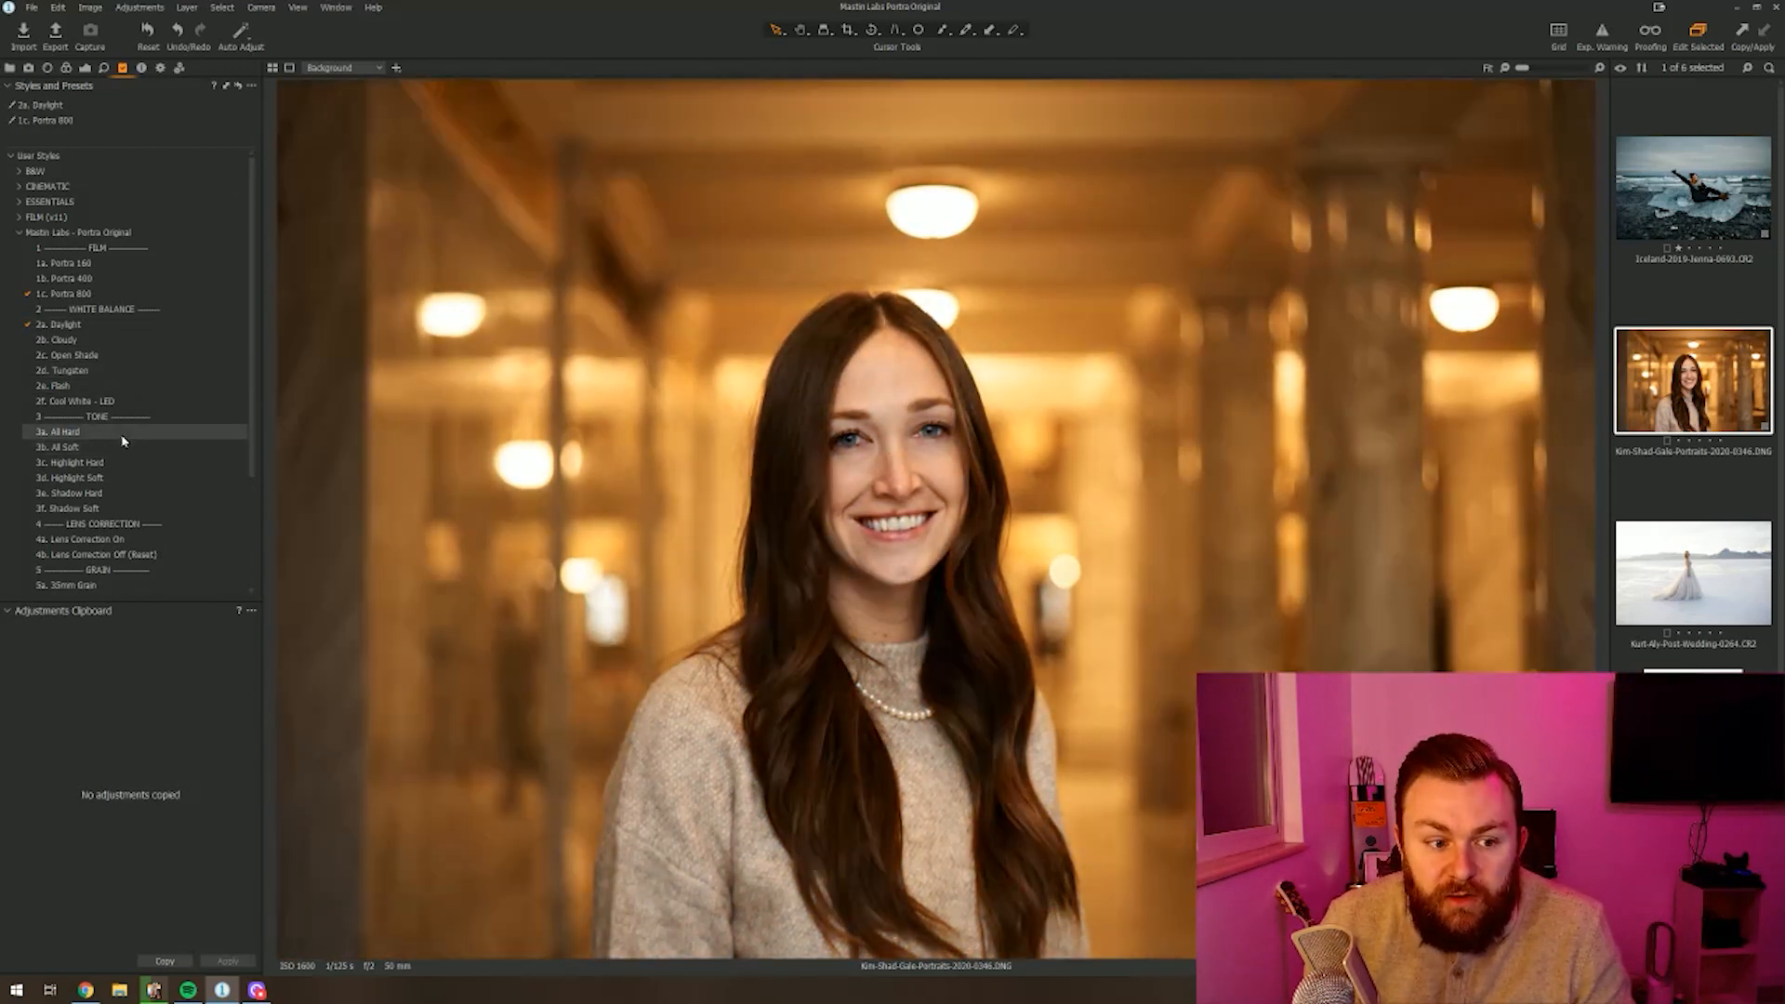
pyautogui.click(124, 433)
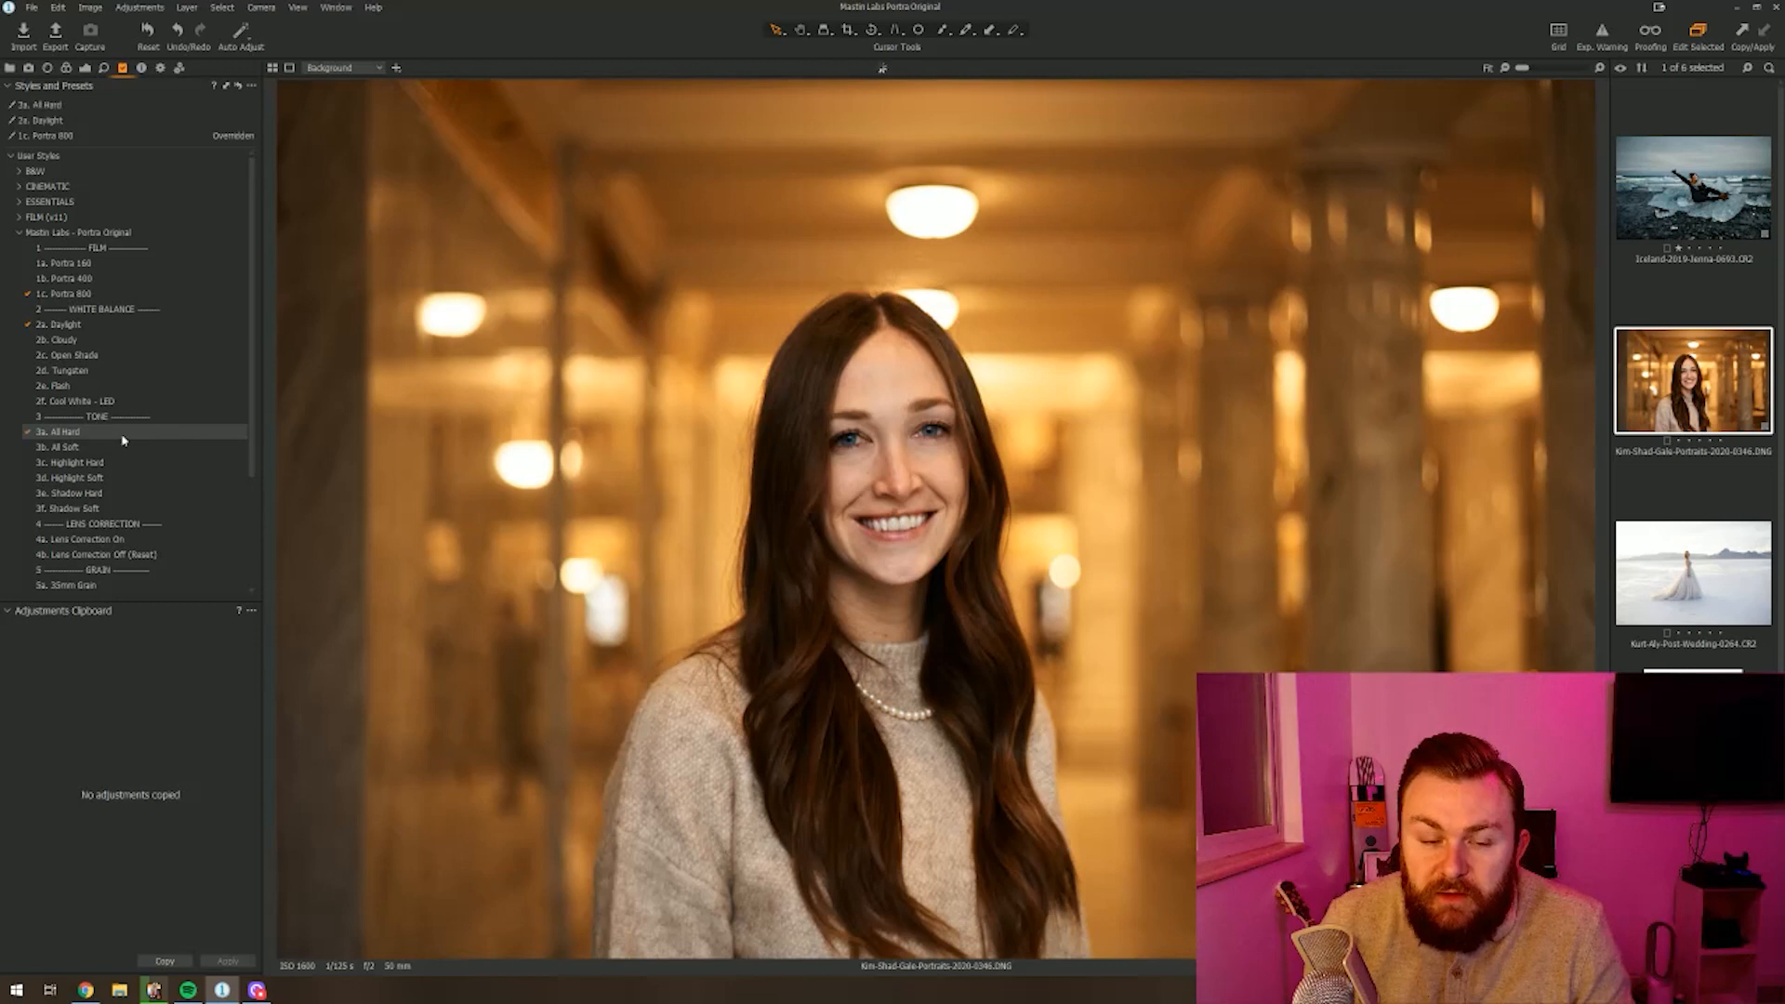
# Step: Set the indoor portrait's exposure to 0.22, highlight to -53, shadow to 13 and black to -22
pyautogui.click(87, 68)
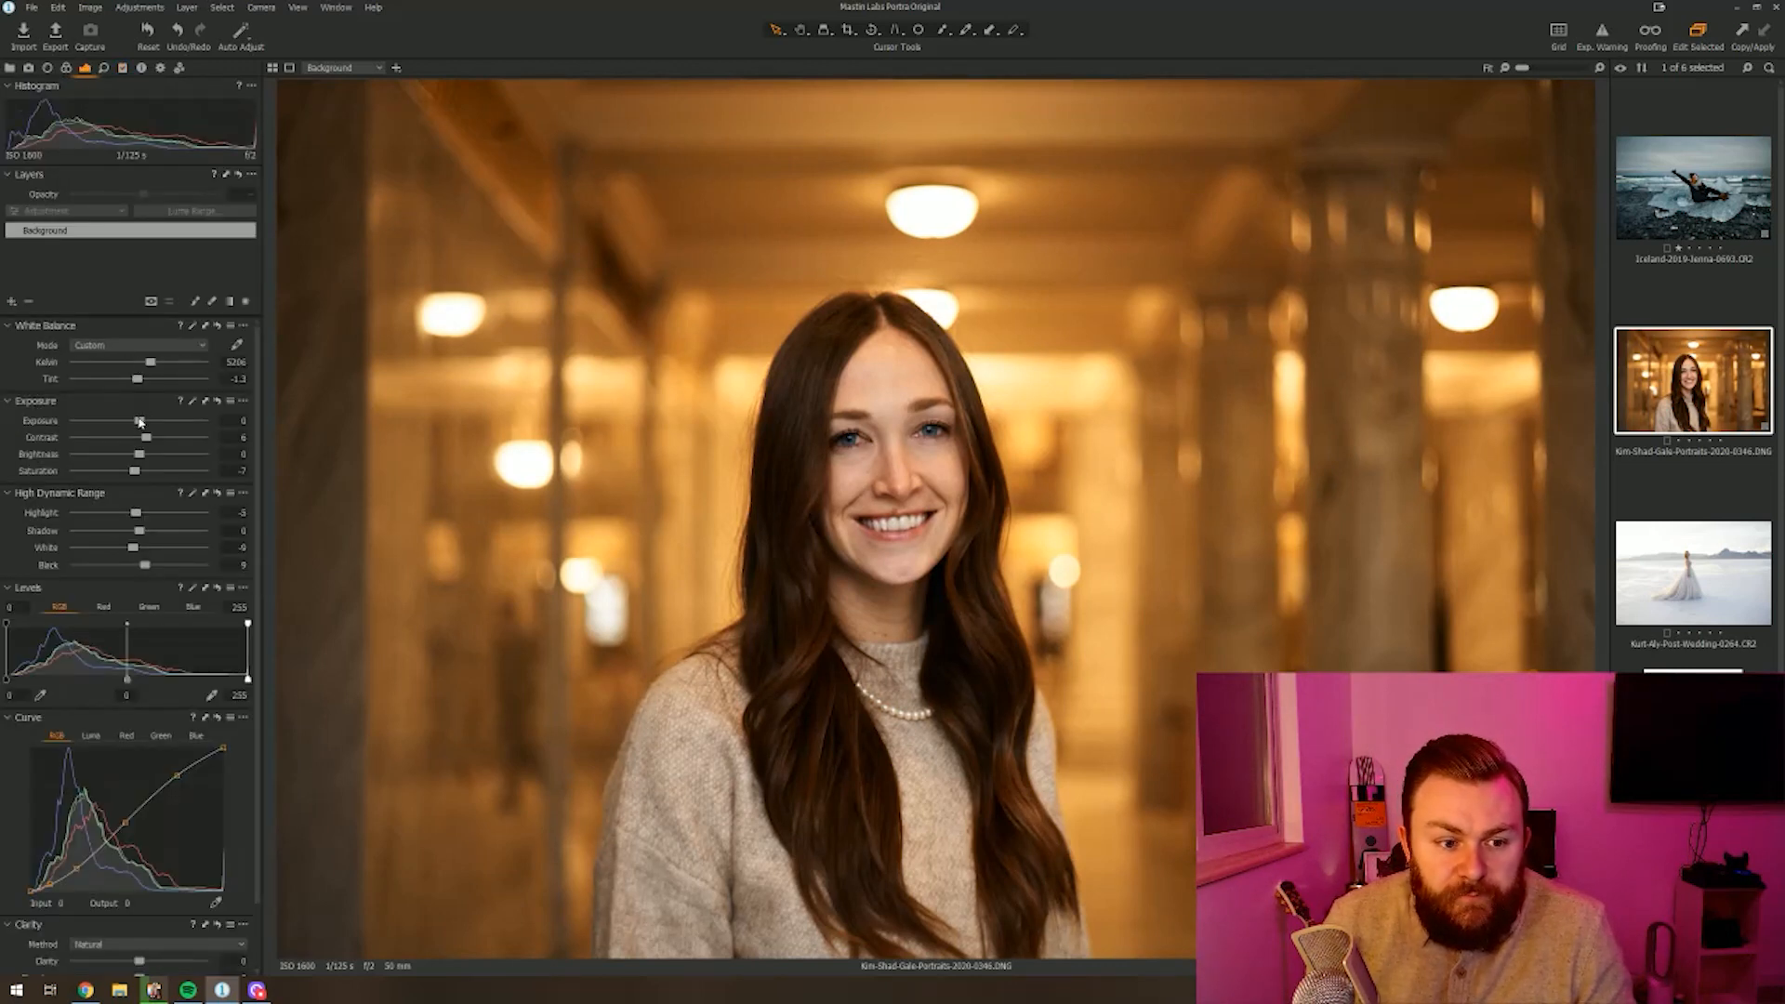
pyautogui.moveTo(140, 421); pyautogui.dragTo(142, 422)
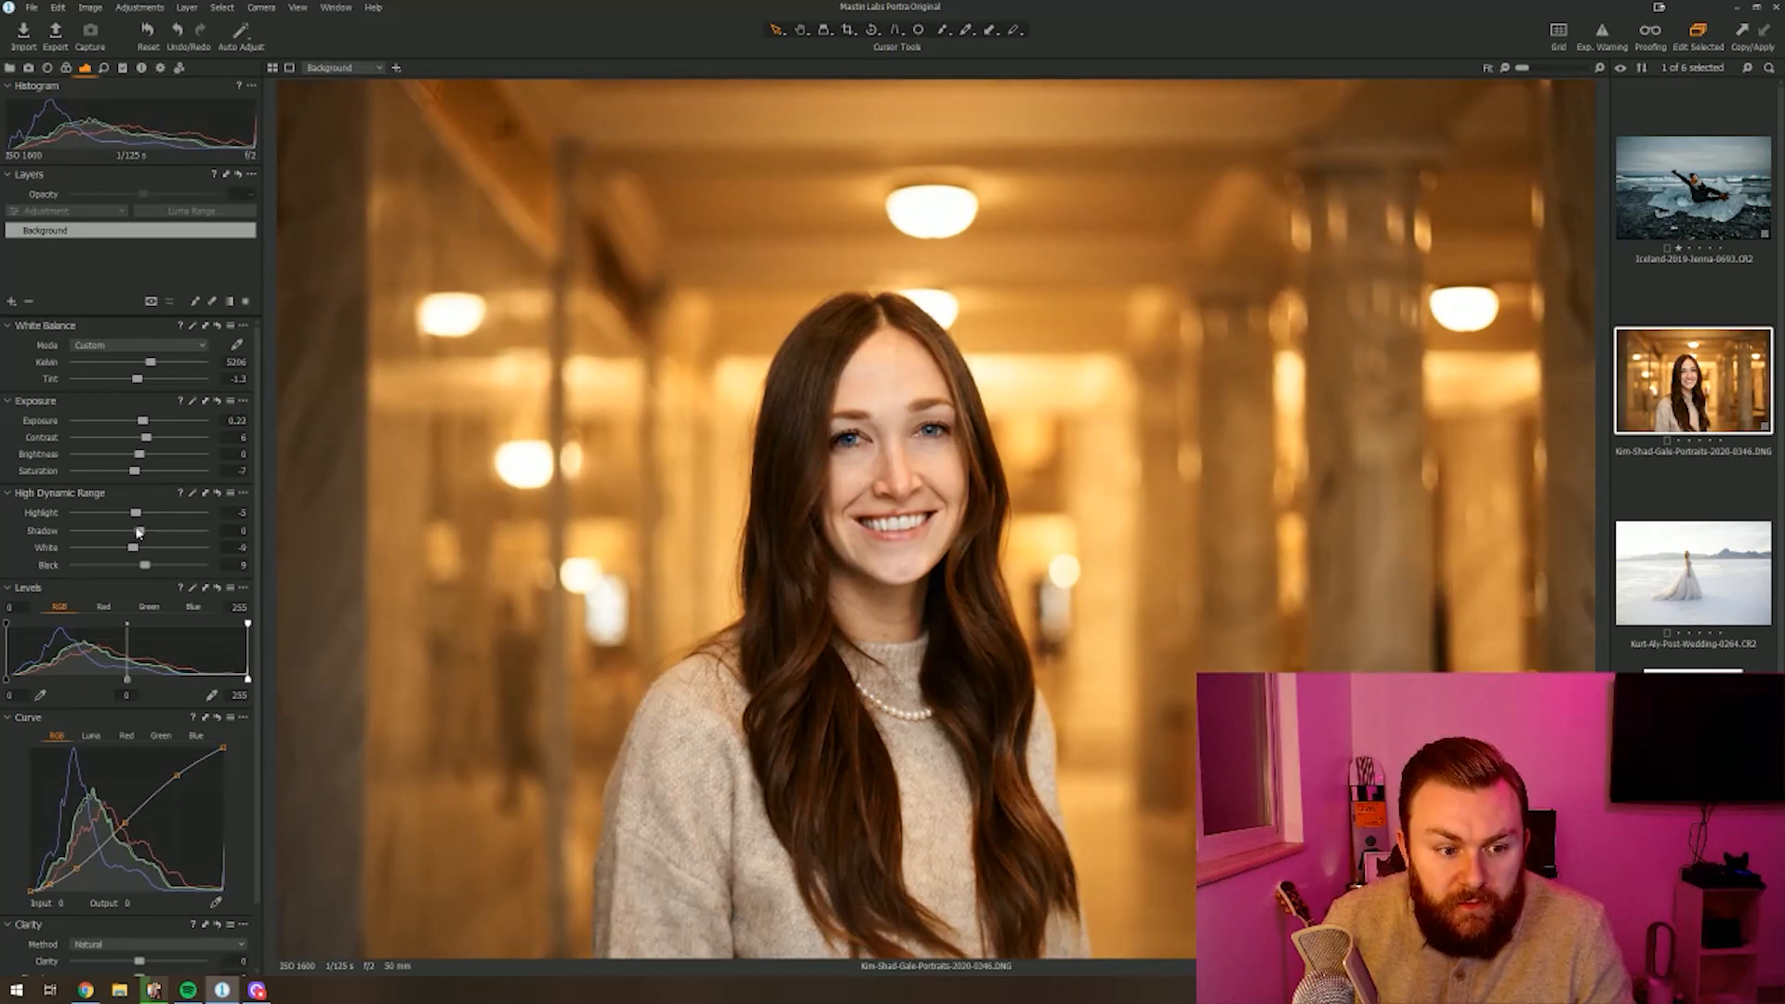
pyautogui.moveTo(140, 530)
pyautogui.mouseDown()
pyautogui.moveTo(125, 569)
pyautogui.moveTo(127, 517)
pyautogui.moveTo(108, 520)
pyautogui.mouseUp()
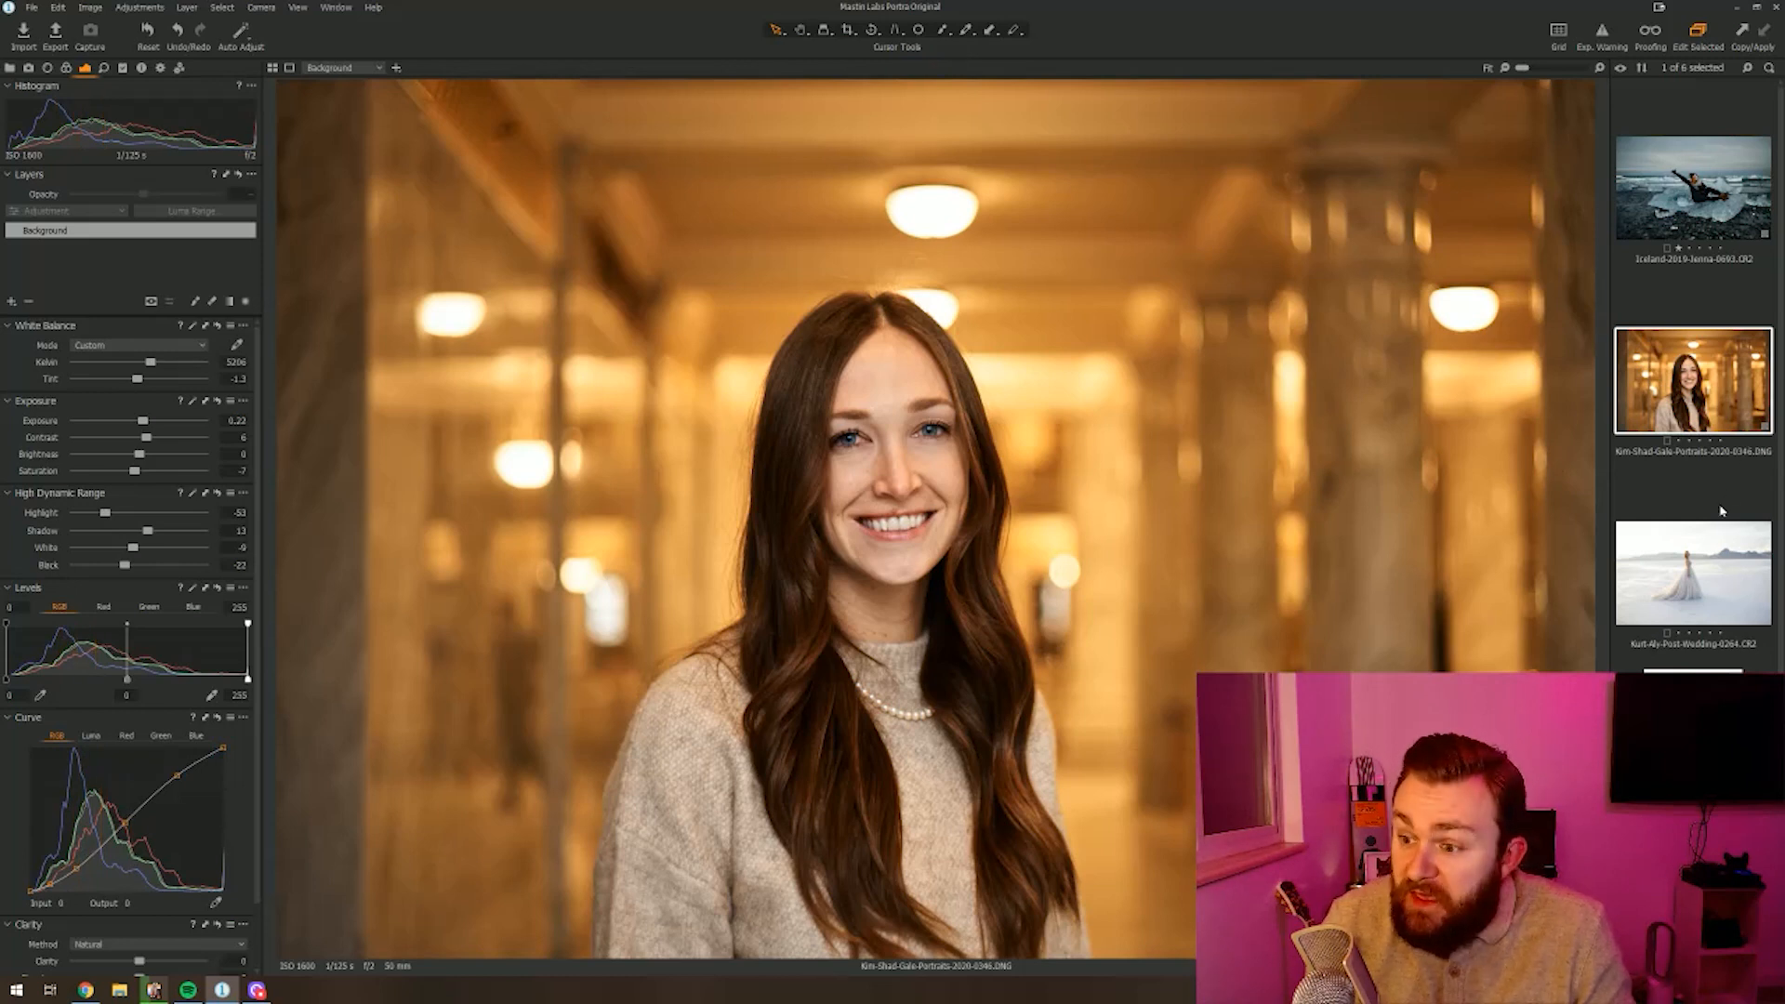
# Step: Apply the Portra 400 film, Cloudy white balance and All Hard tone styles to the photo of the bride alone on the salt flats
pyautogui.scroll(-1, 1721, 511)
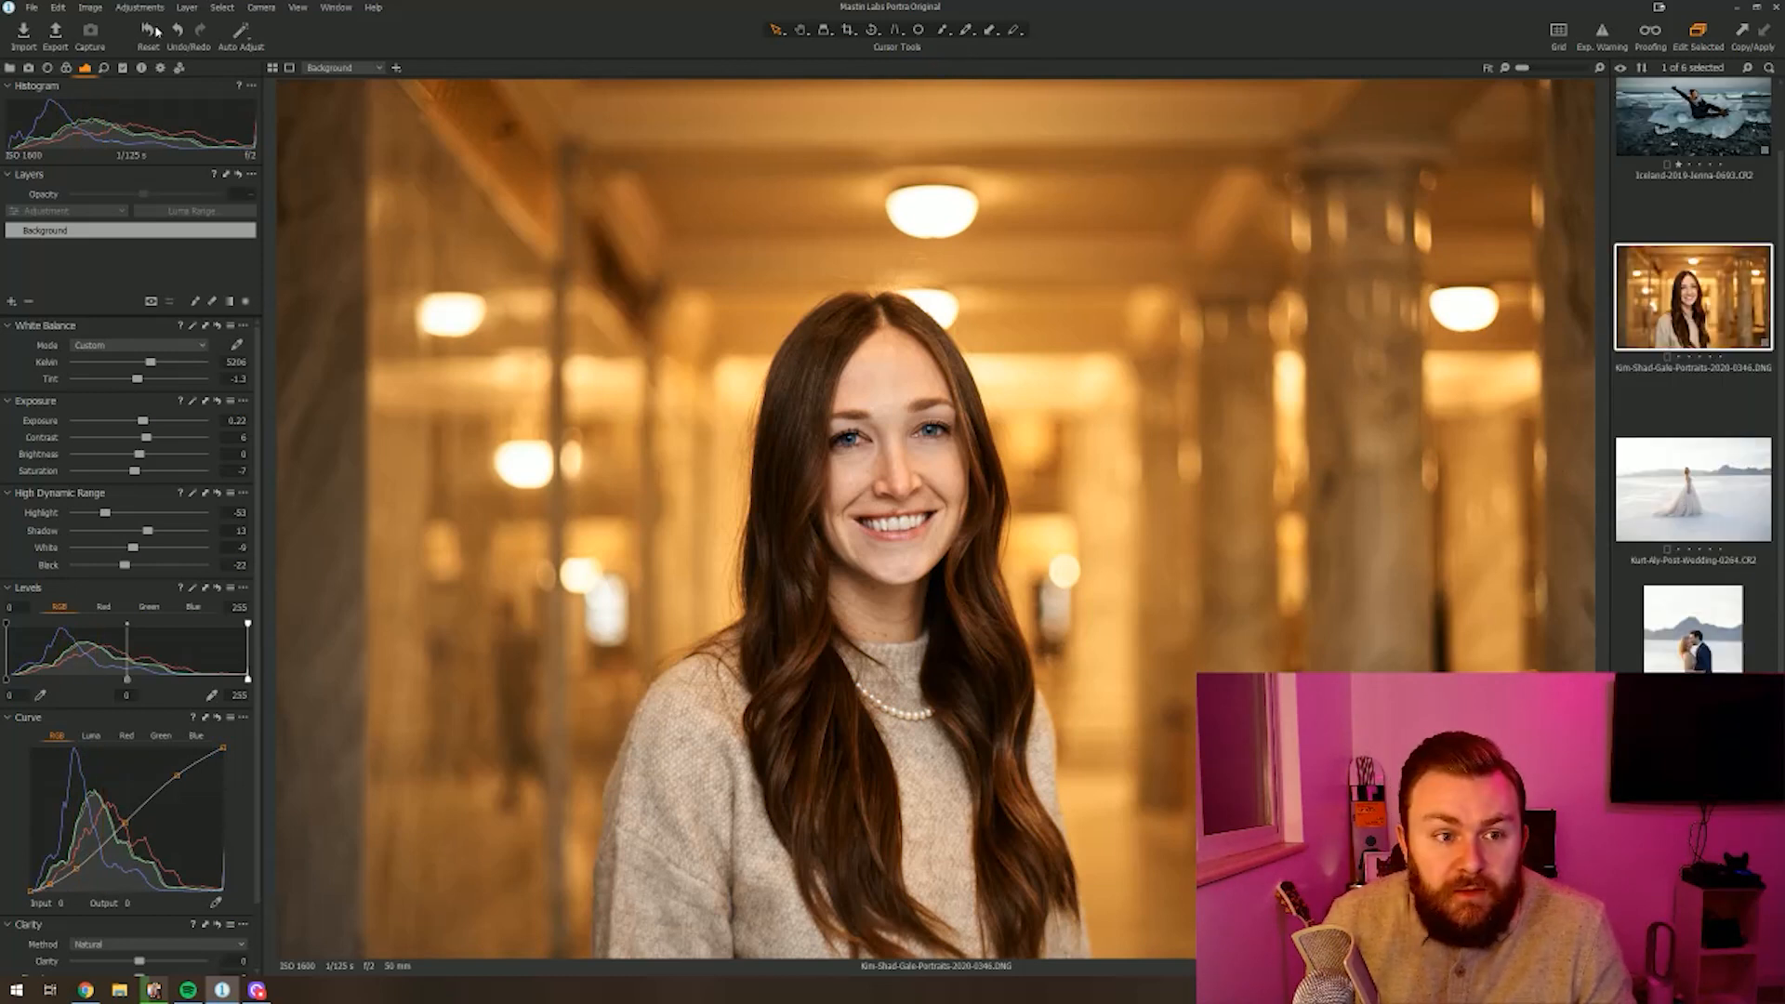
pyautogui.click(124, 69)
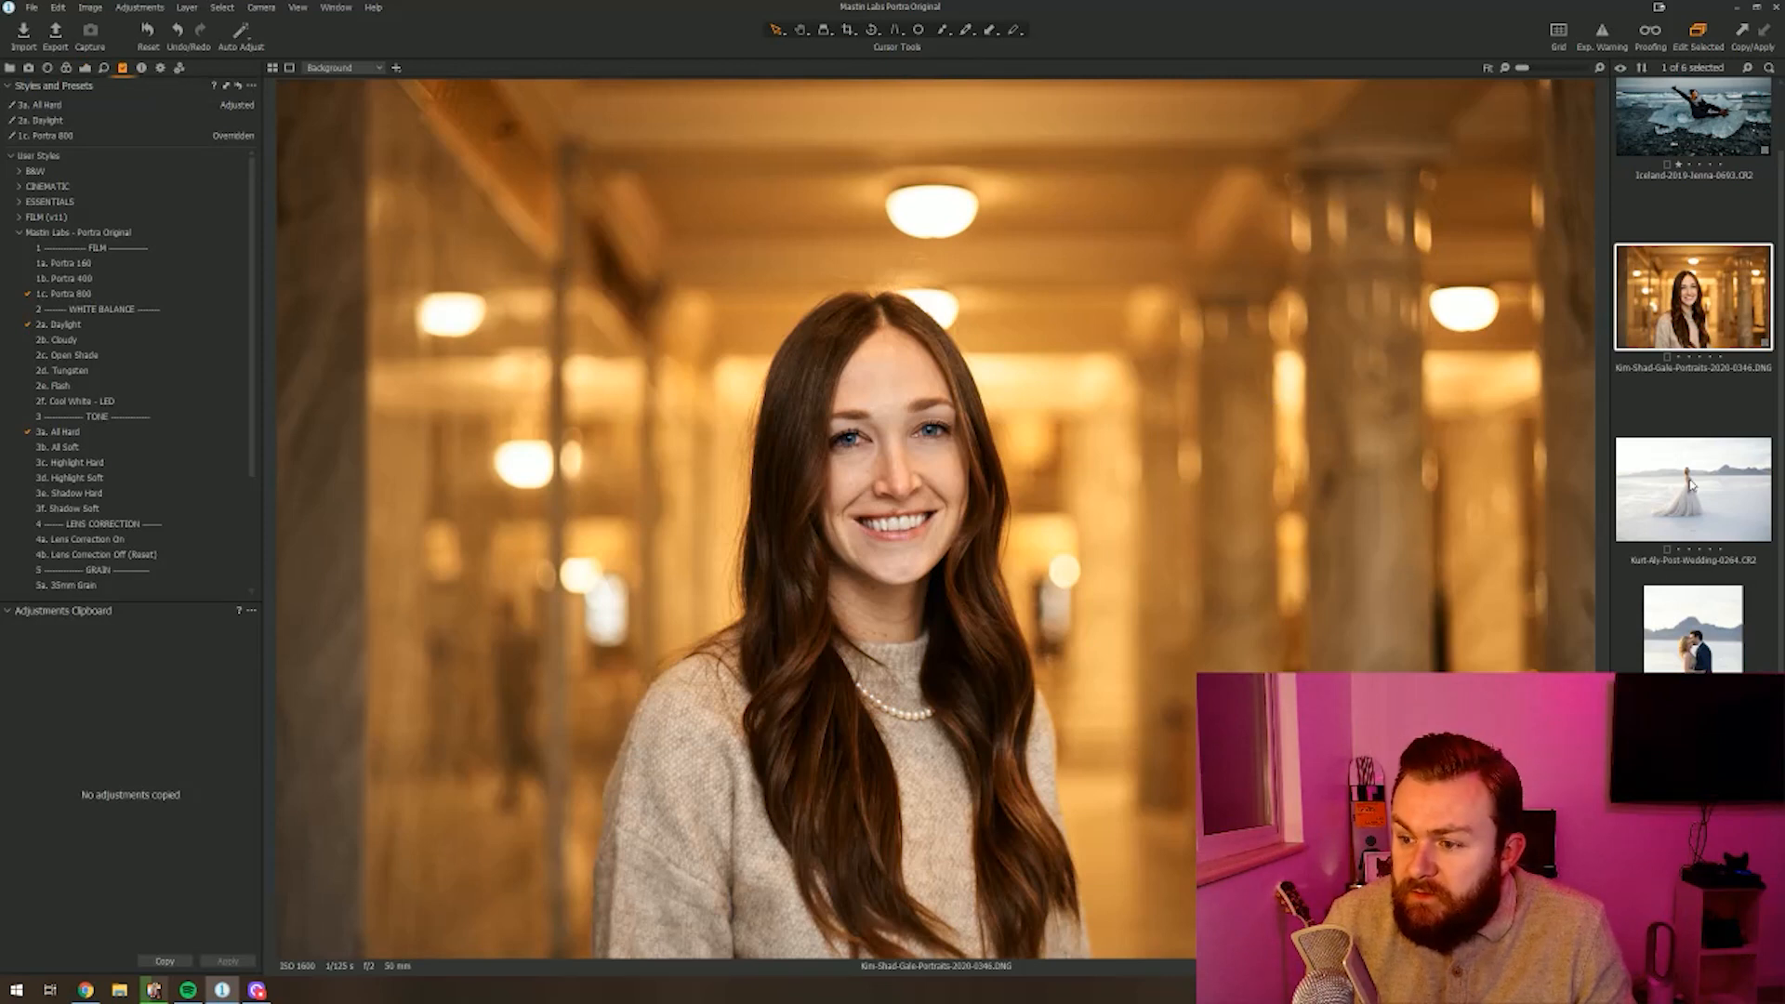
pyautogui.click(1695, 479)
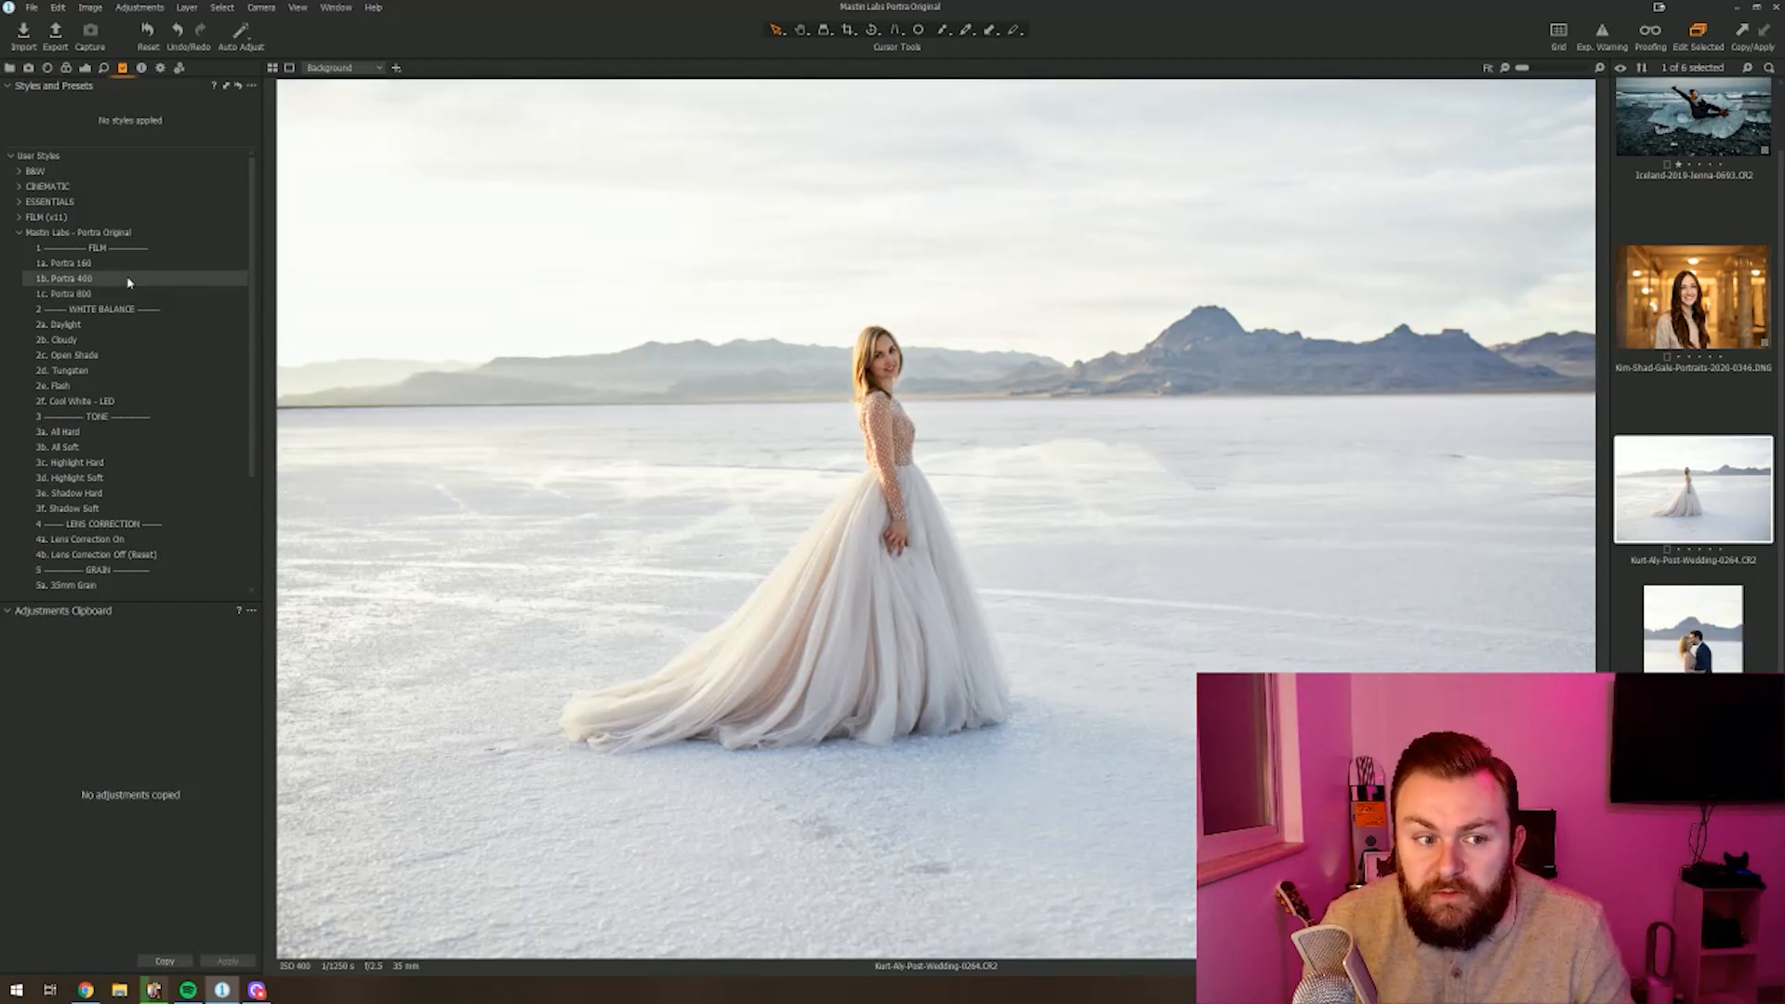
pyautogui.click(129, 281)
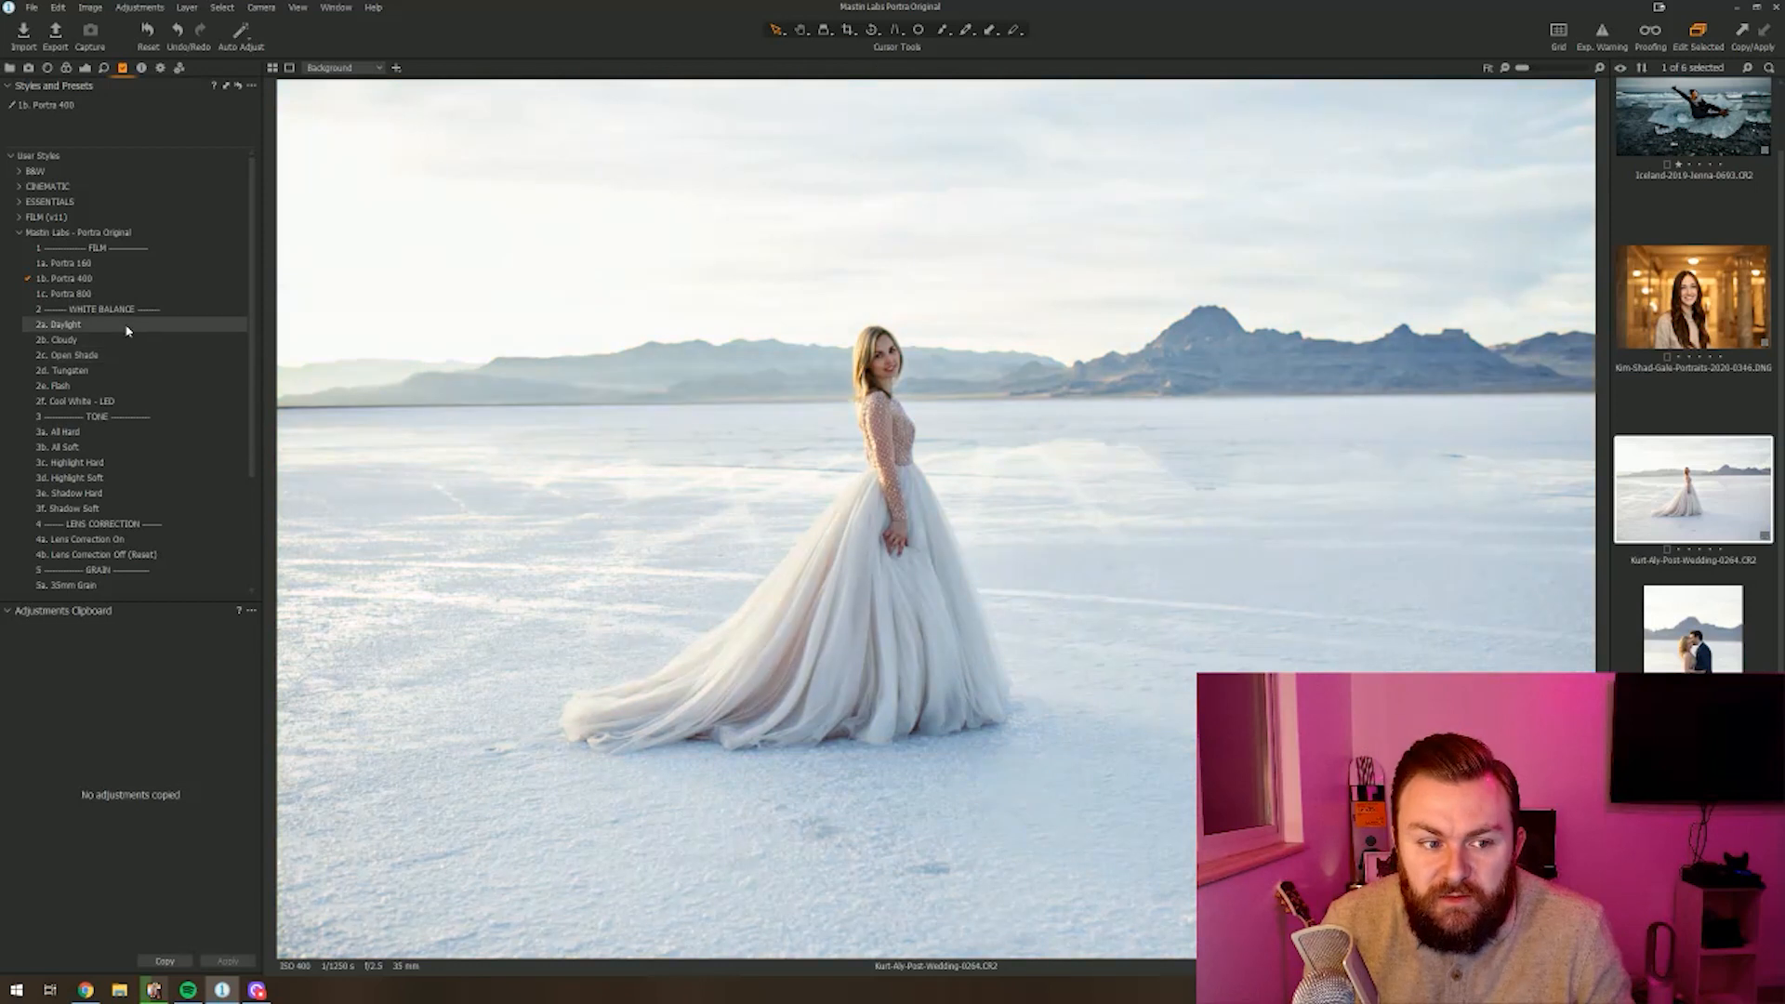
pyautogui.click(125, 340)
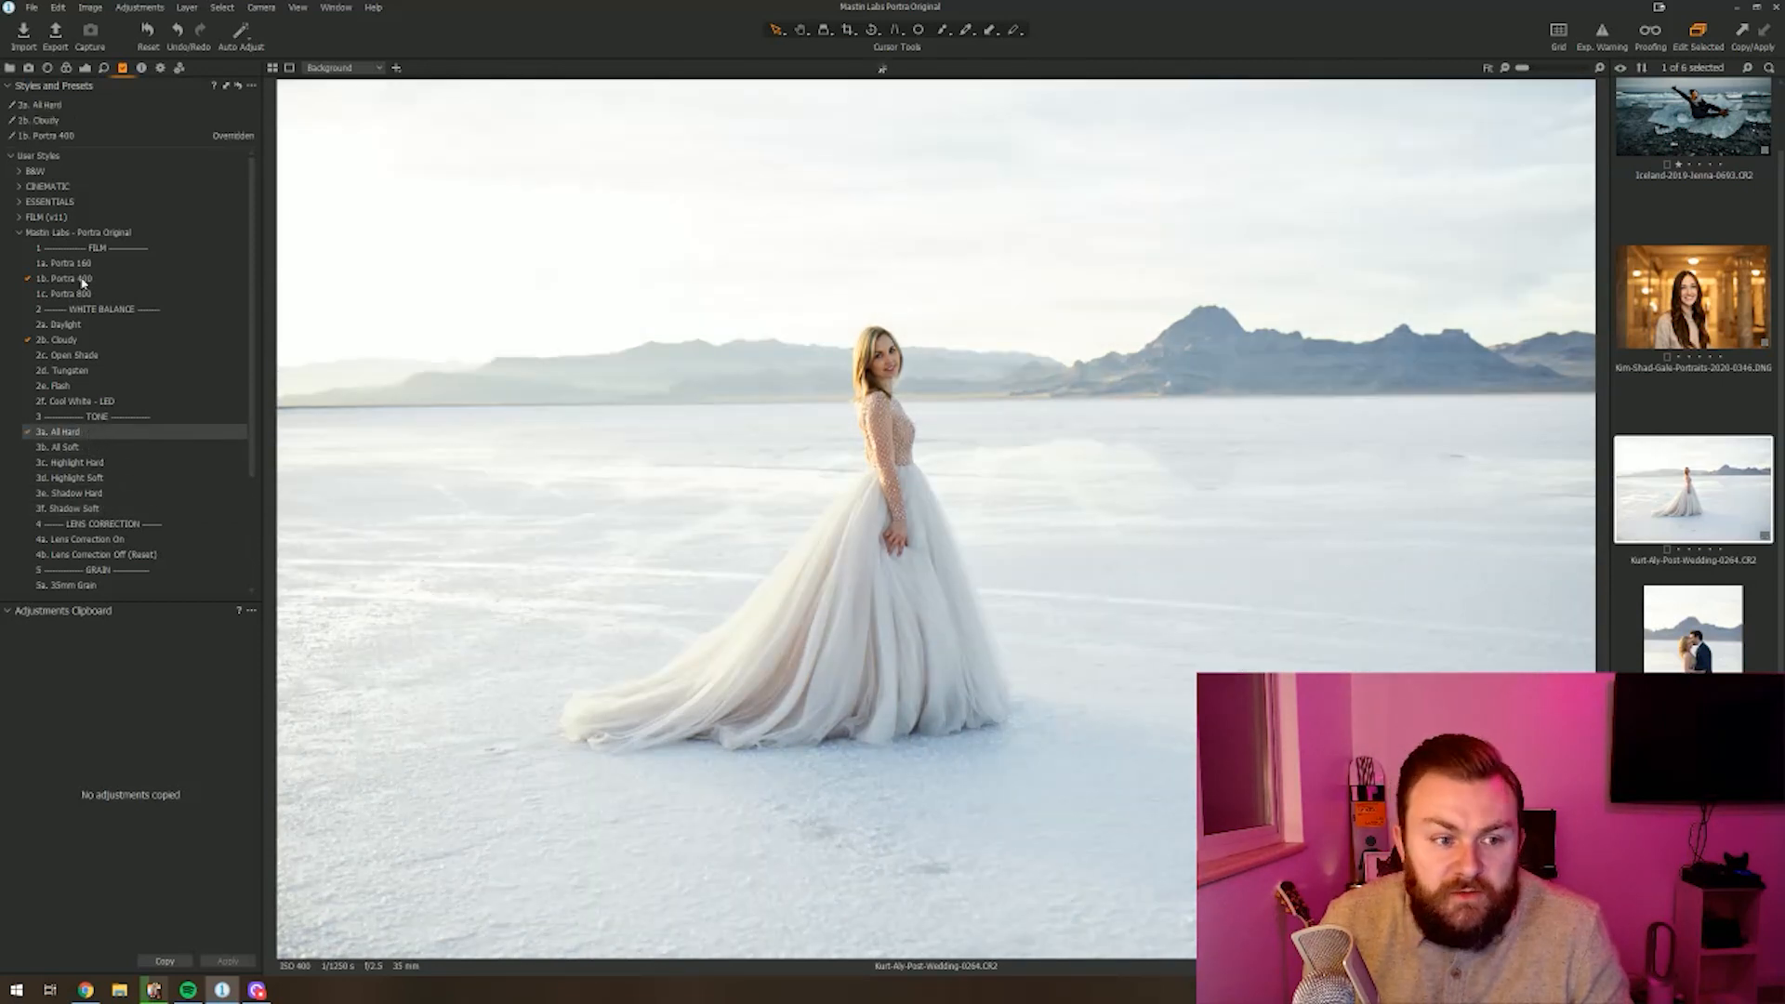
# Step: Set the bride photo's exposure to 0.17, highlight to -19 and white to -18
pyautogui.click(85, 67)
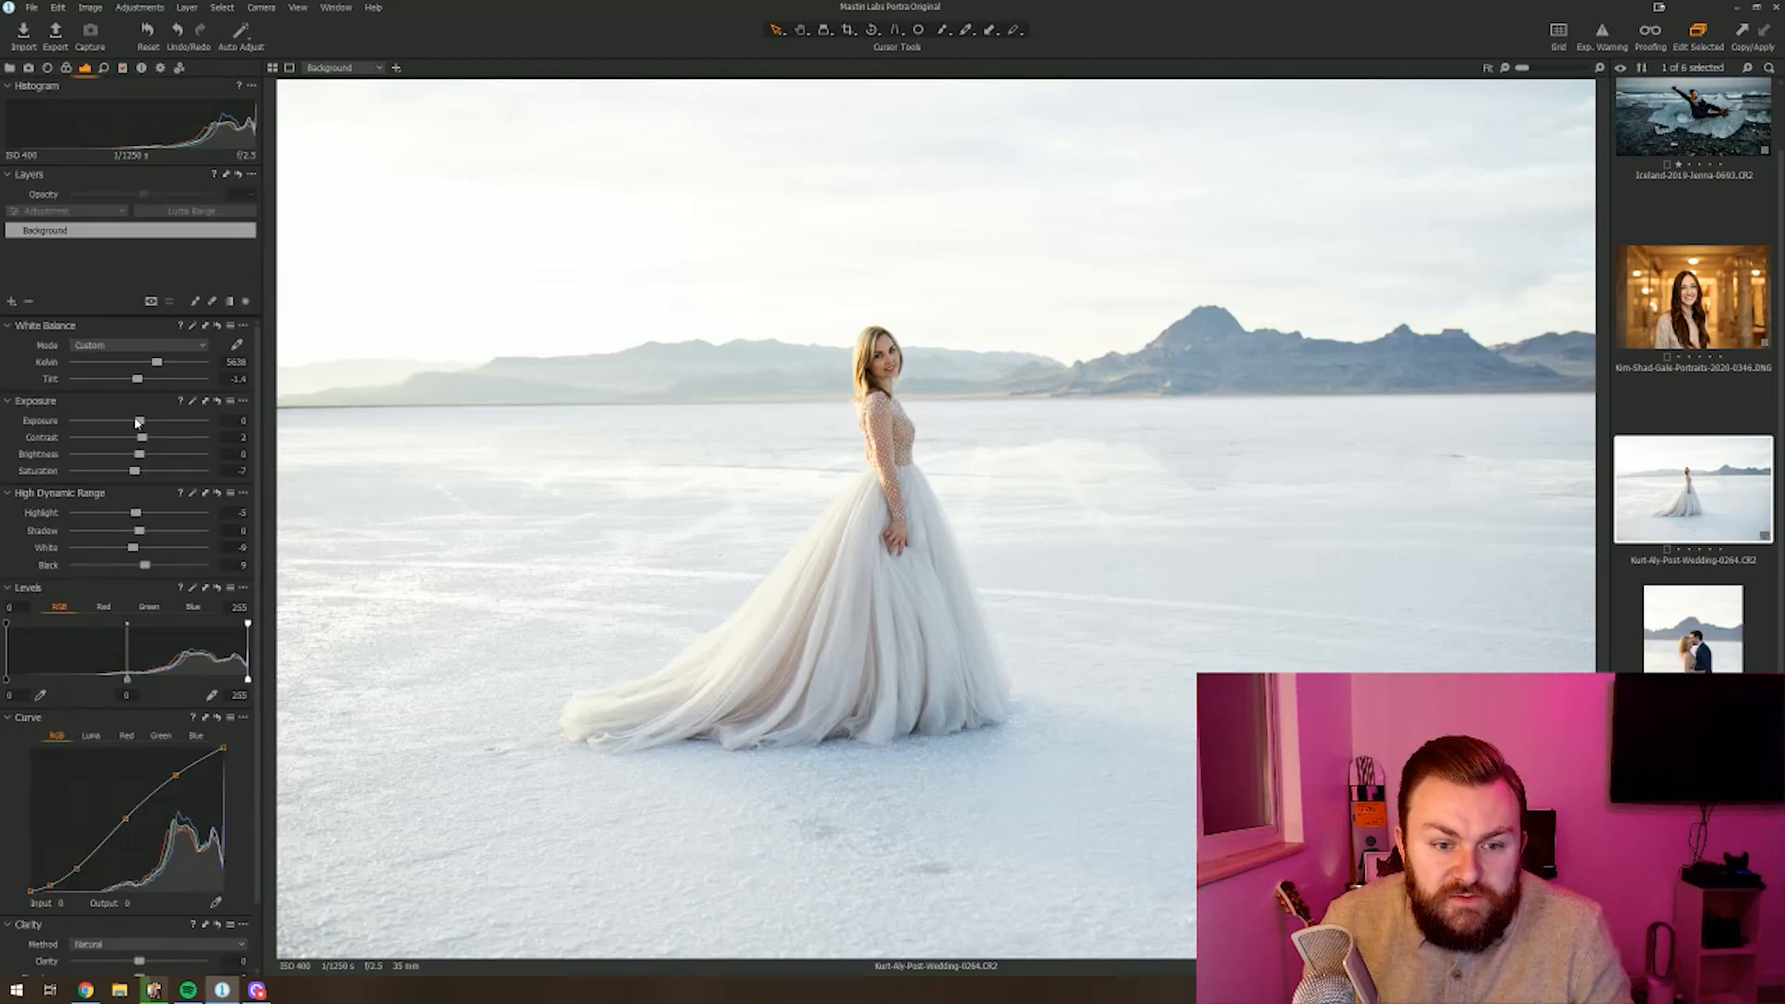
pyautogui.moveTo(138, 421); pyautogui.dragTo(145, 428)
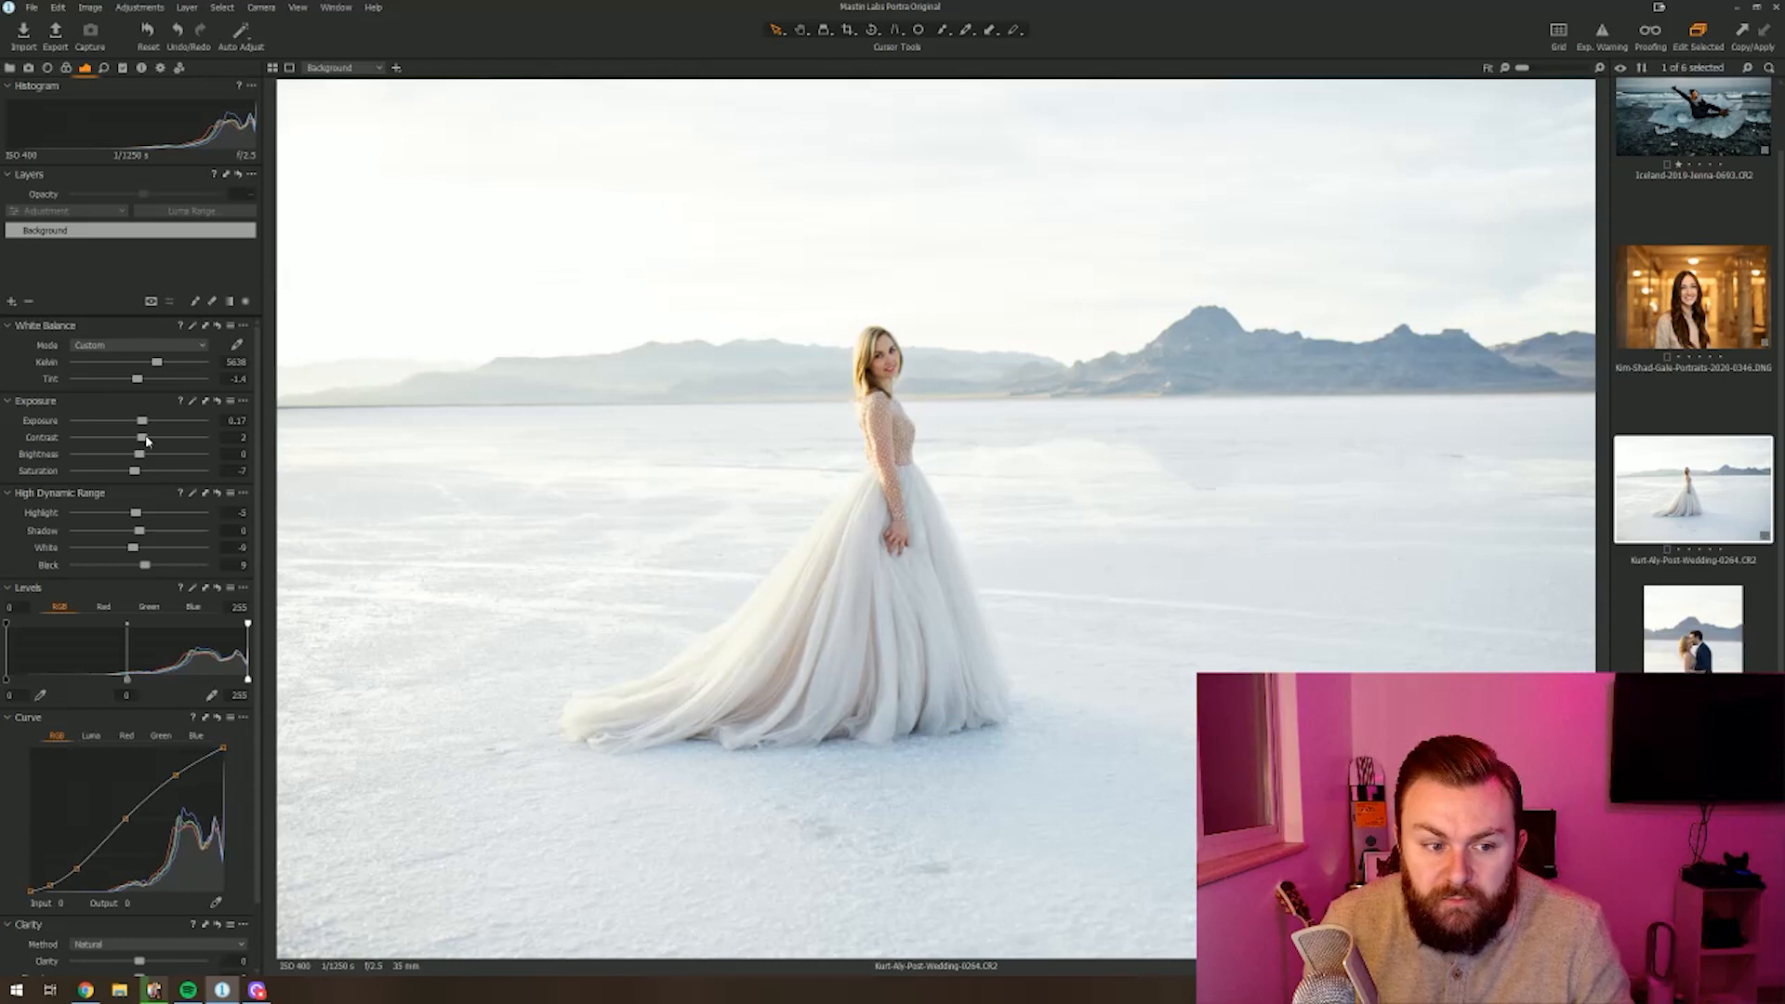
pyautogui.moveTo(135, 513); pyautogui.dragTo(127, 513)
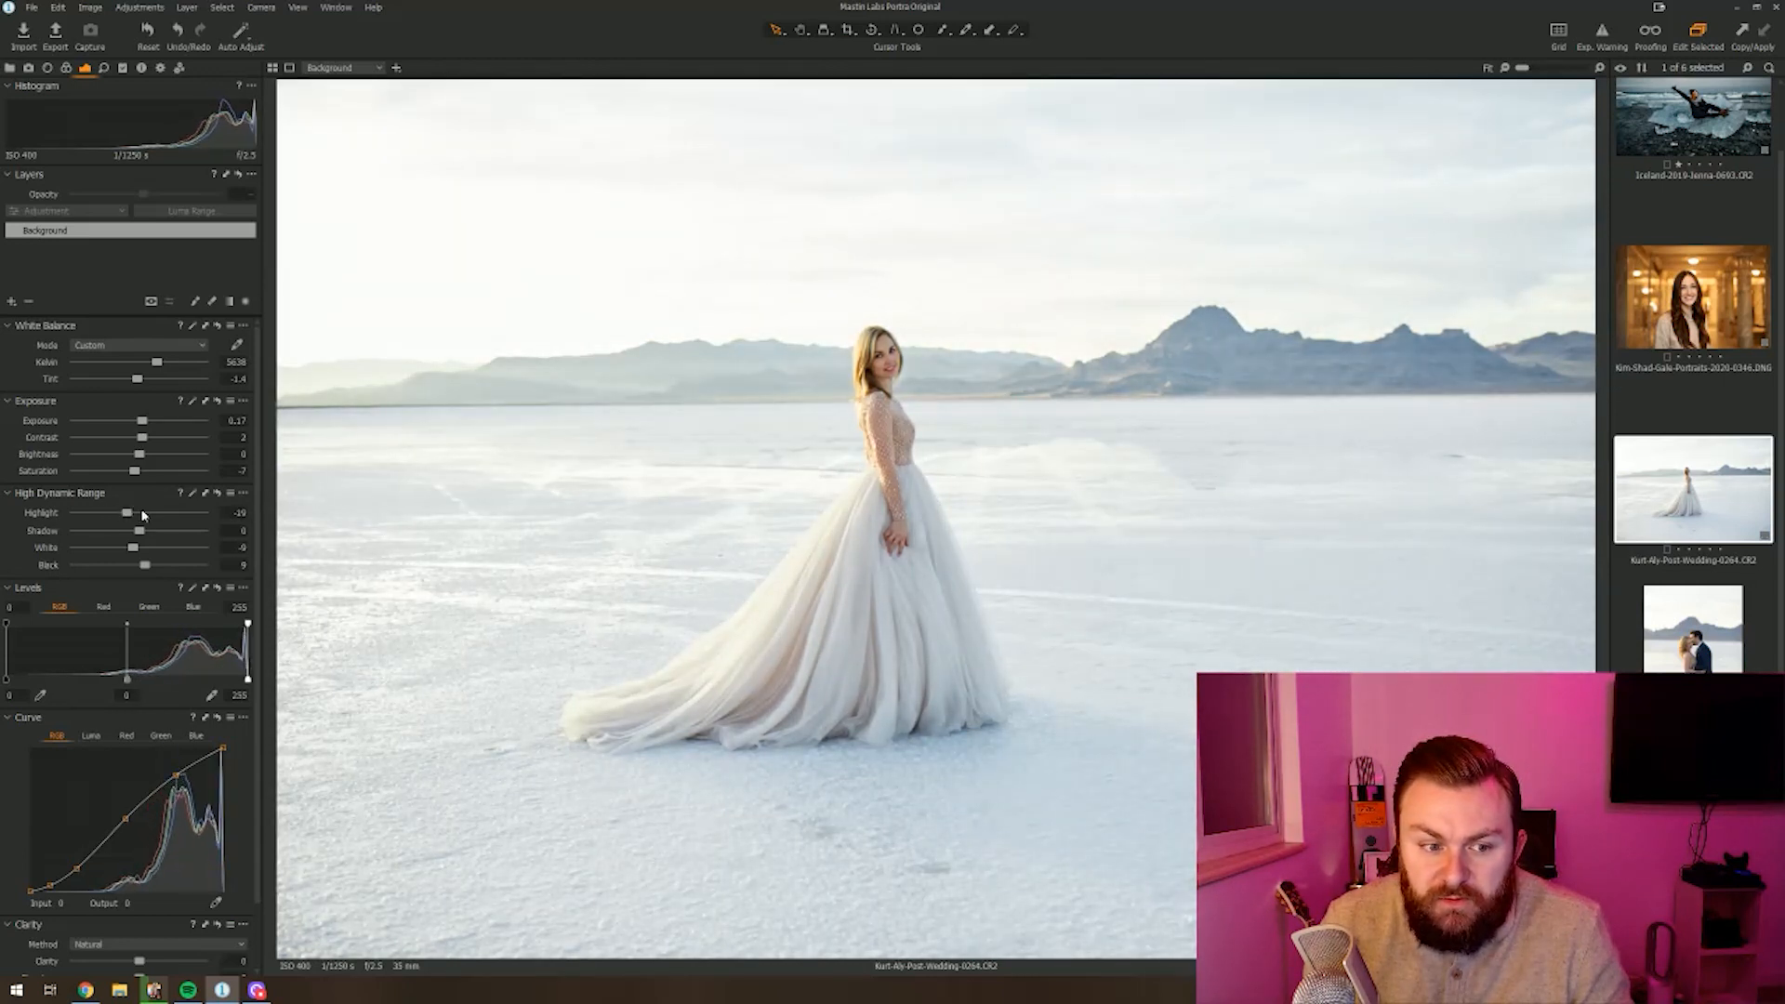
pyautogui.moveTo(133, 547); pyautogui.dragTo(127, 548)
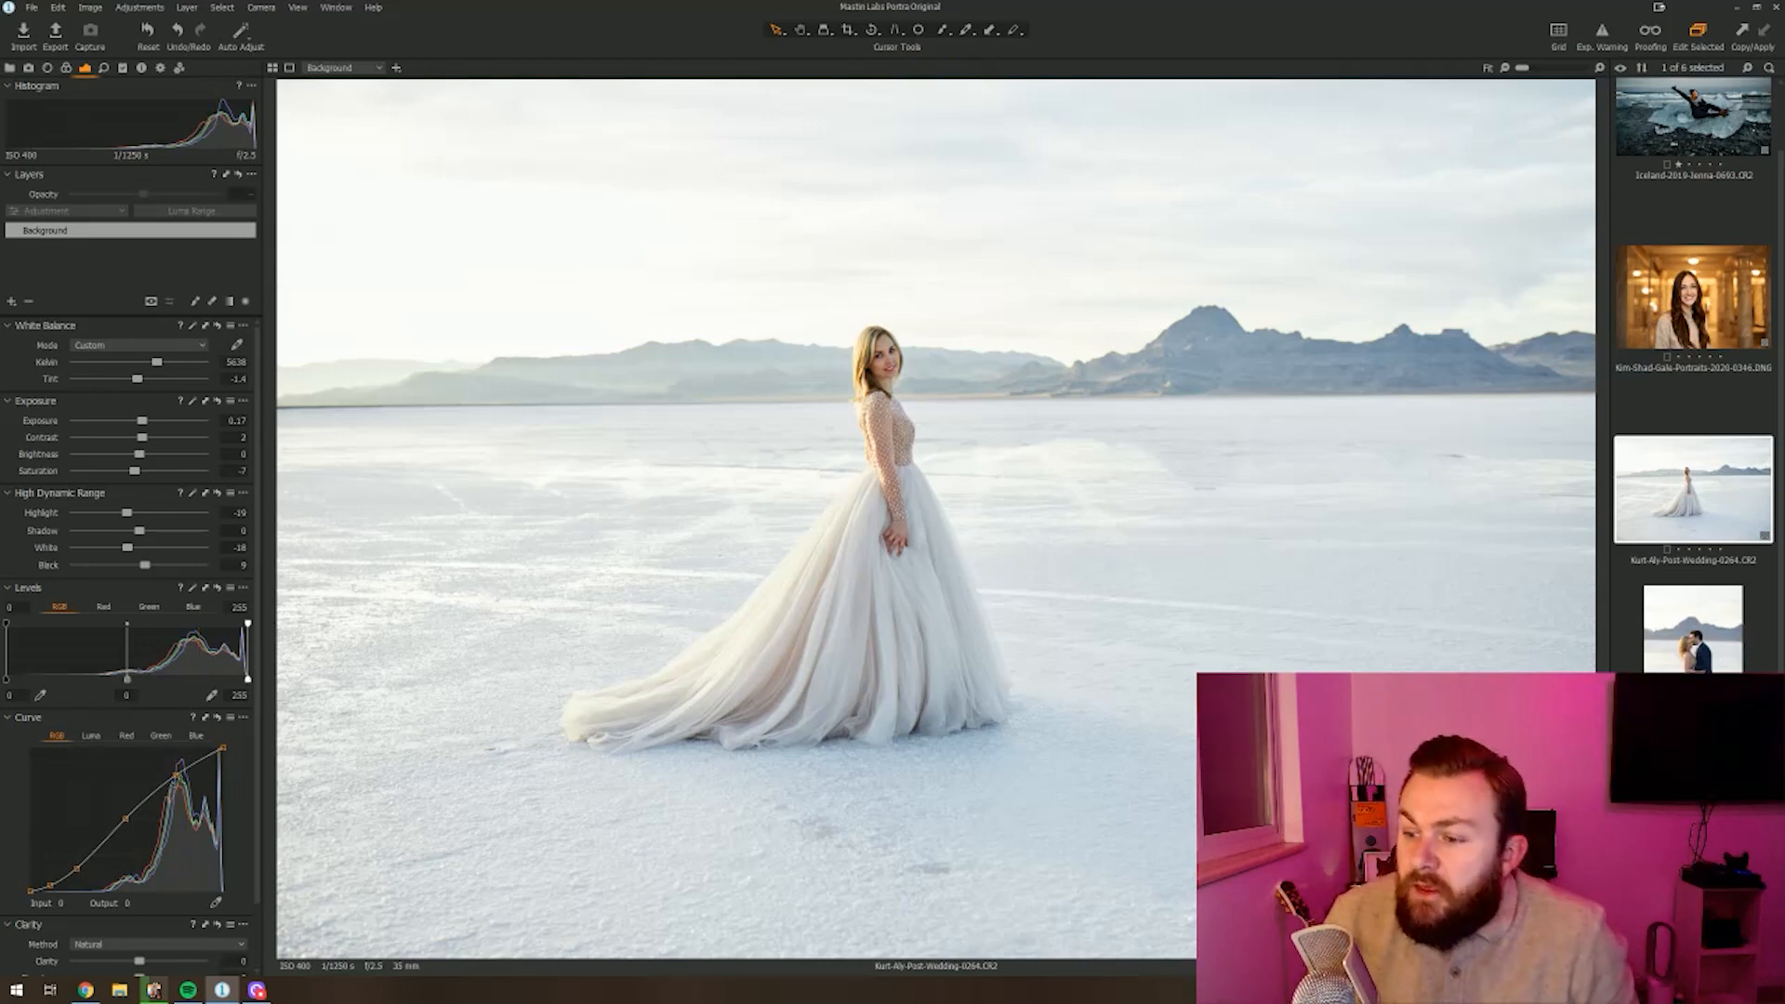
# Step: Apply the Portra 160 film style to the vertical photo of the wedding couple
pyautogui.press('Right')
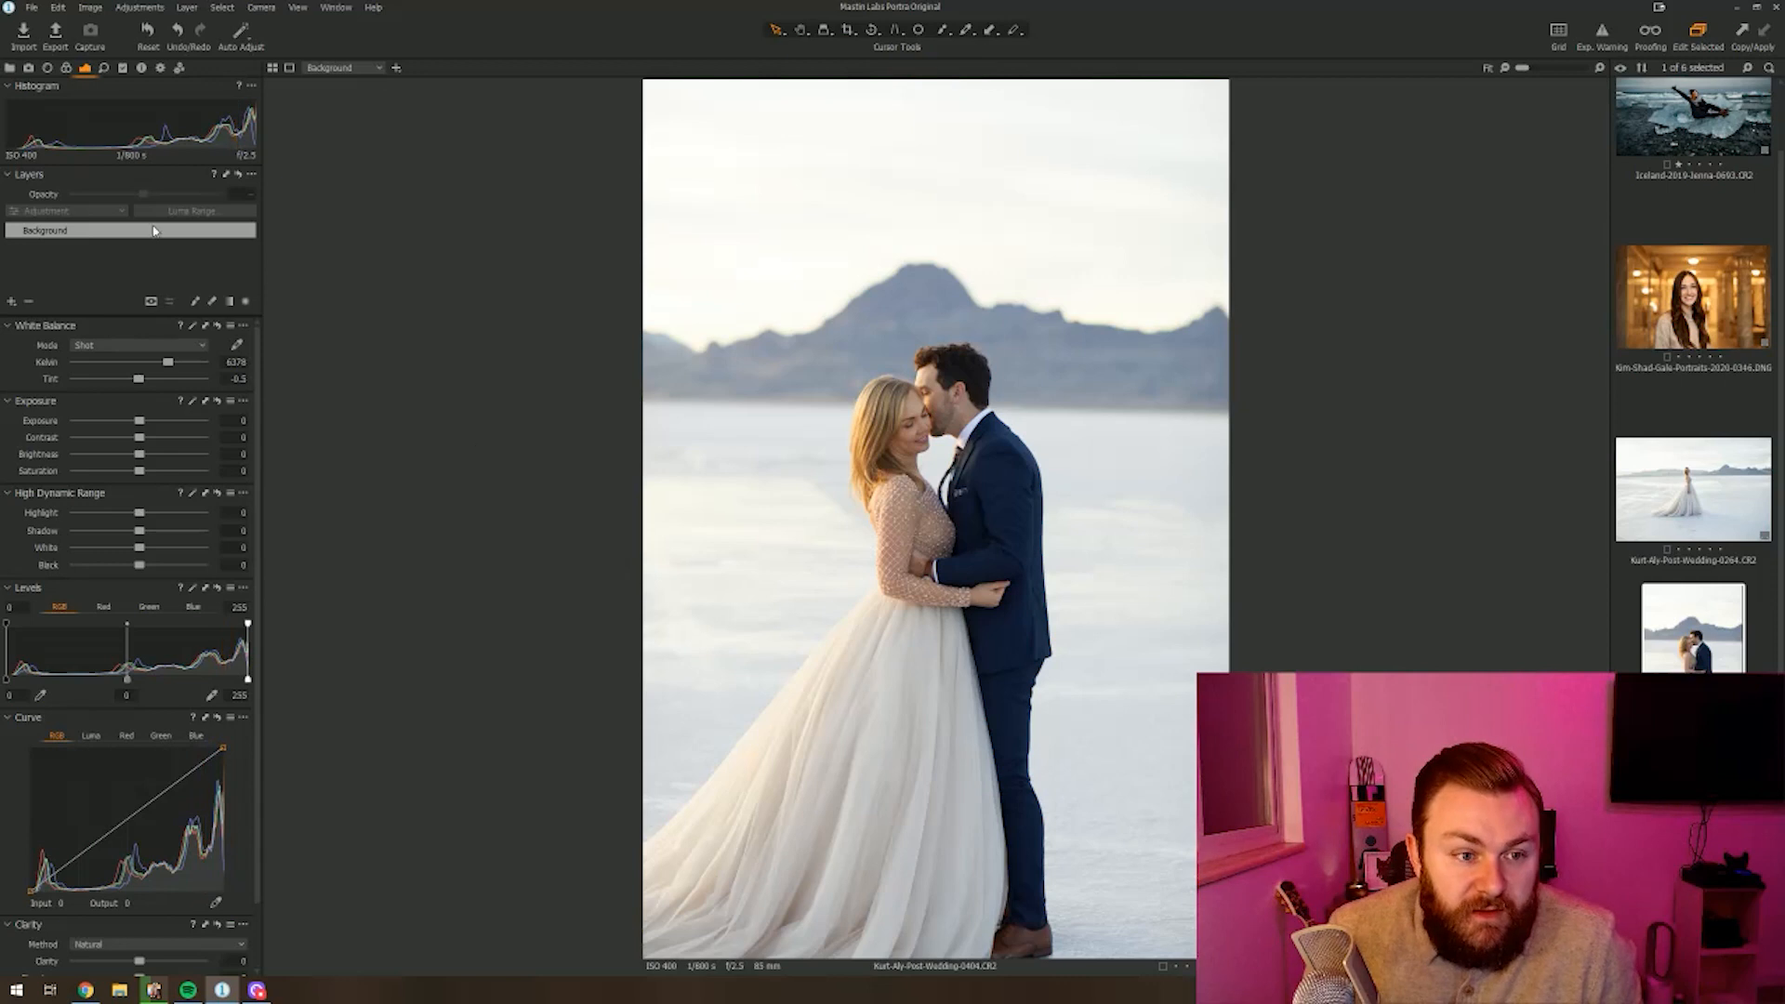
pyautogui.click(122, 67)
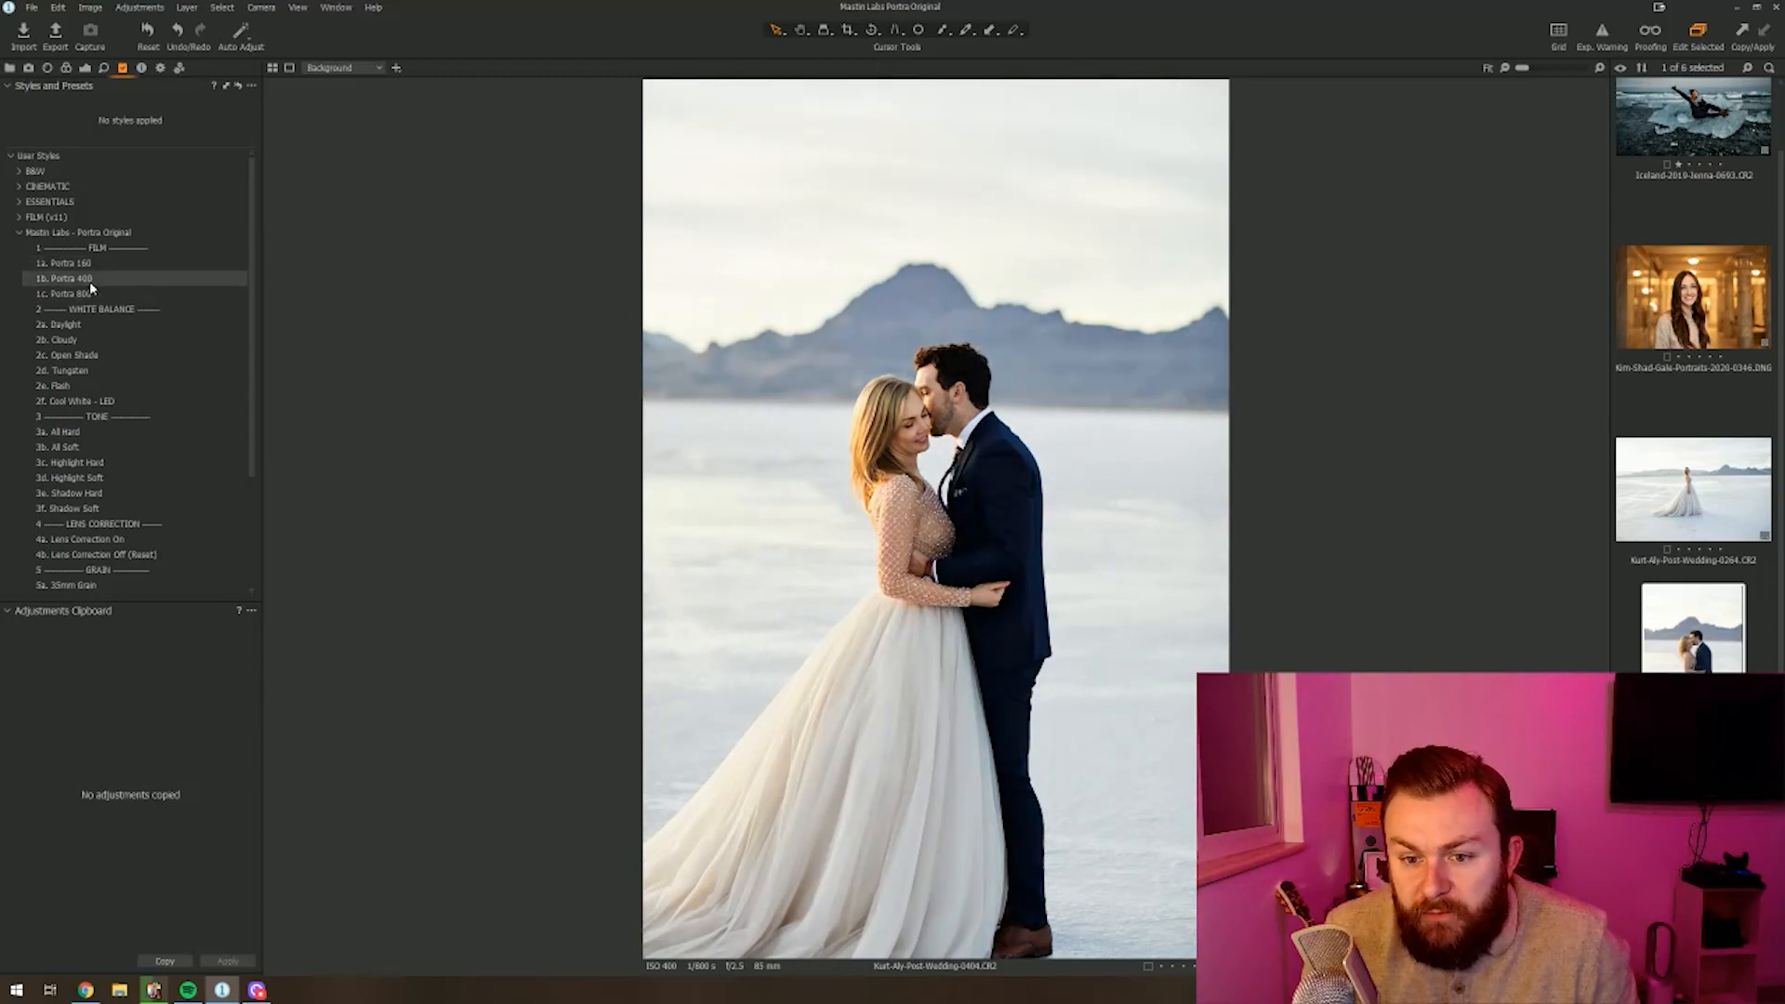
pyautogui.click(109, 264)
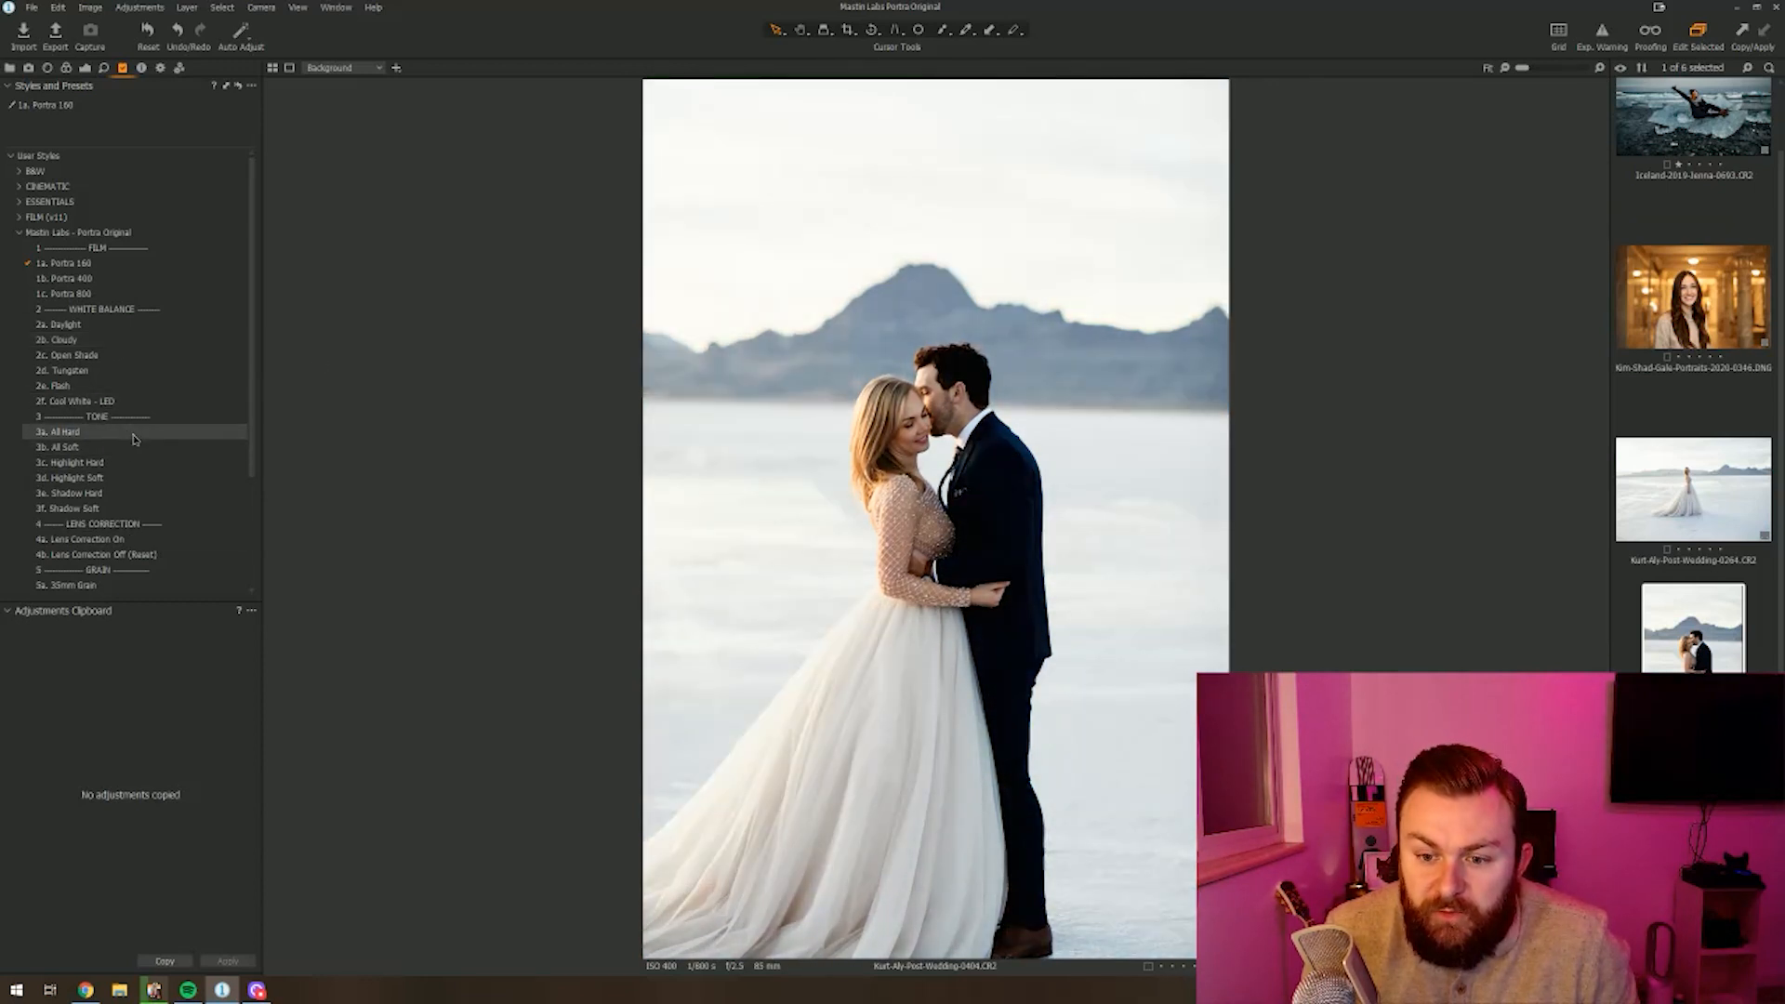
# Step: Set the couple photo's shadow to 36 and highlight to 4
pyautogui.click(85, 67)
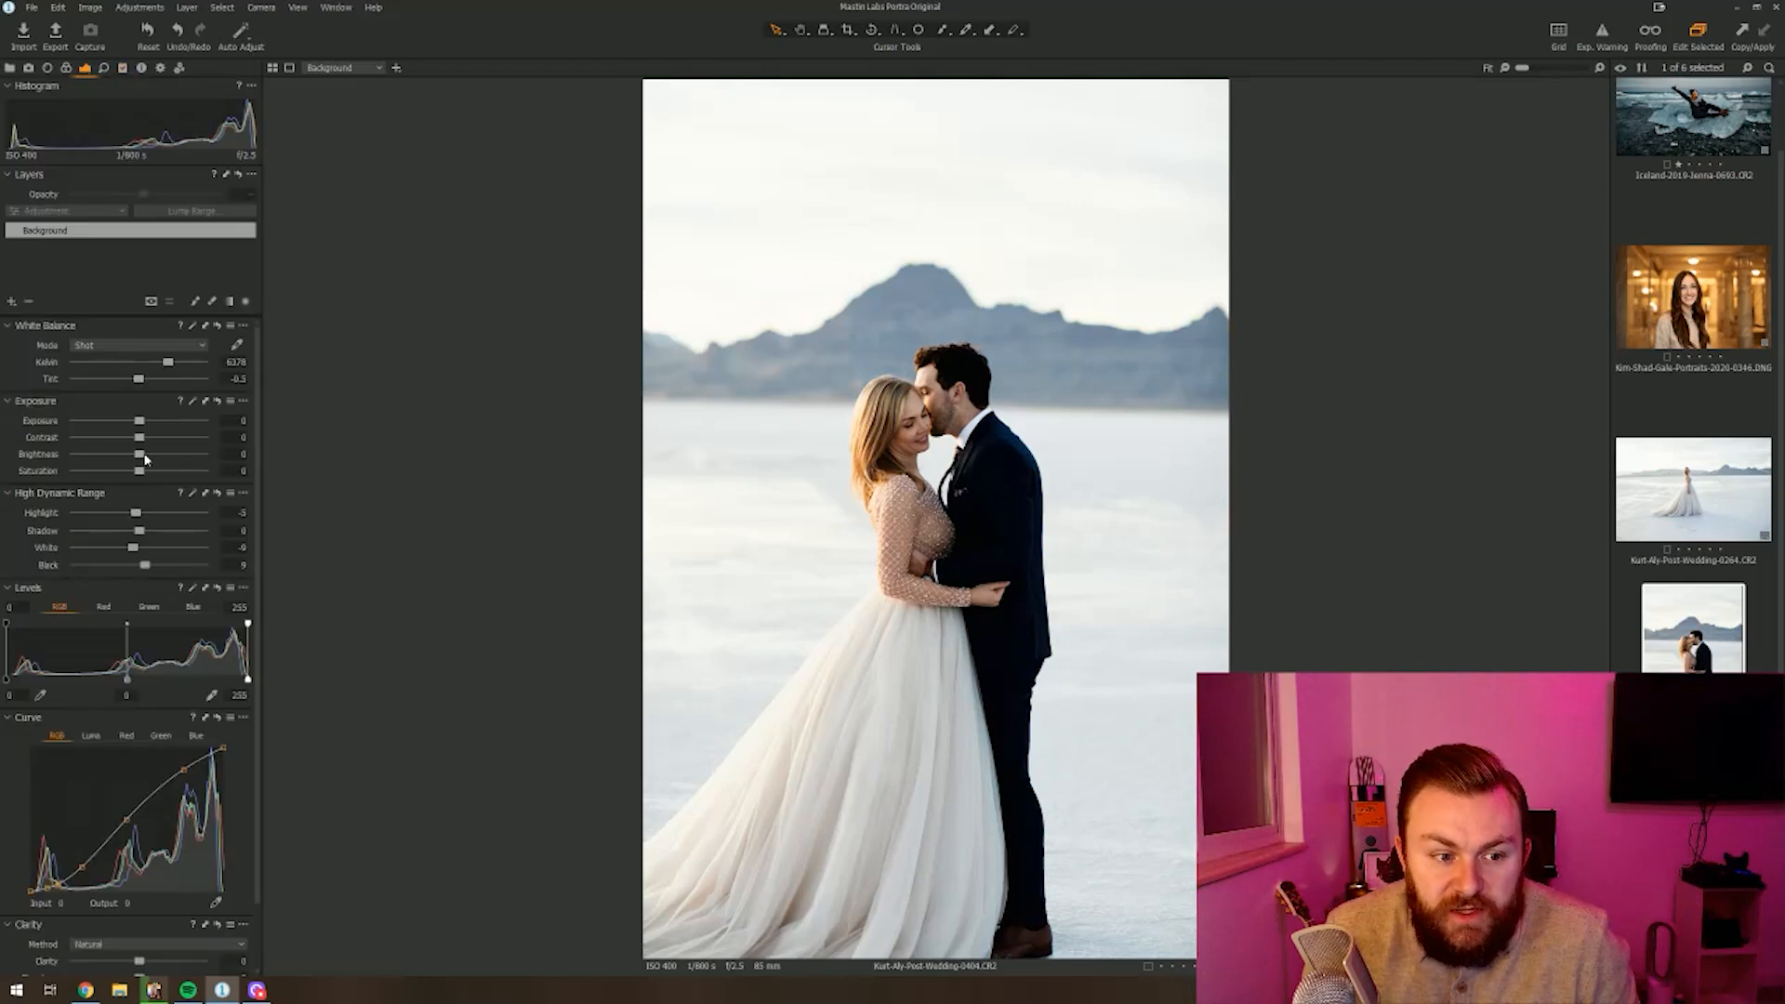
pyautogui.moveTo(139, 530); pyautogui.dragTo(164, 528)
pyautogui.moveTo(163, 528); pyautogui.dragTo(162, 526)
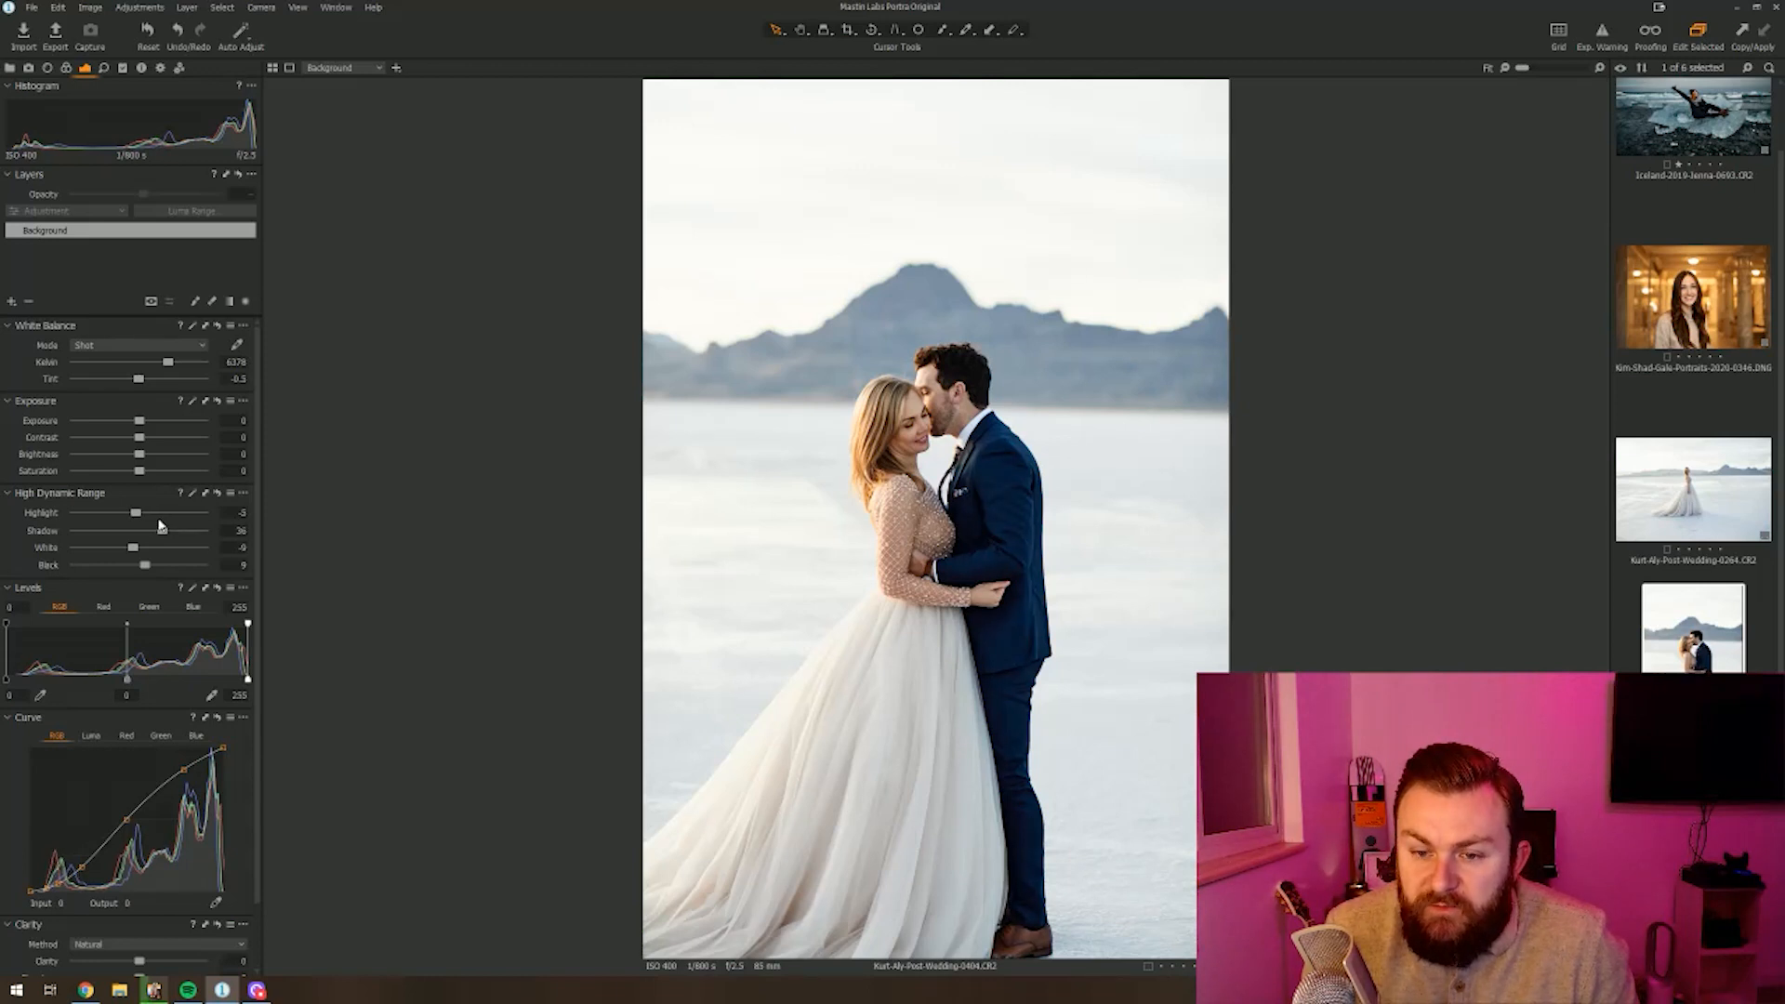
pyautogui.moveTo(140, 519)
pyautogui.mouseDown()
pyautogui.moveTo(116, 518)
pyautogui.moveTo(146, 518)
pyautogui.mouseUp()
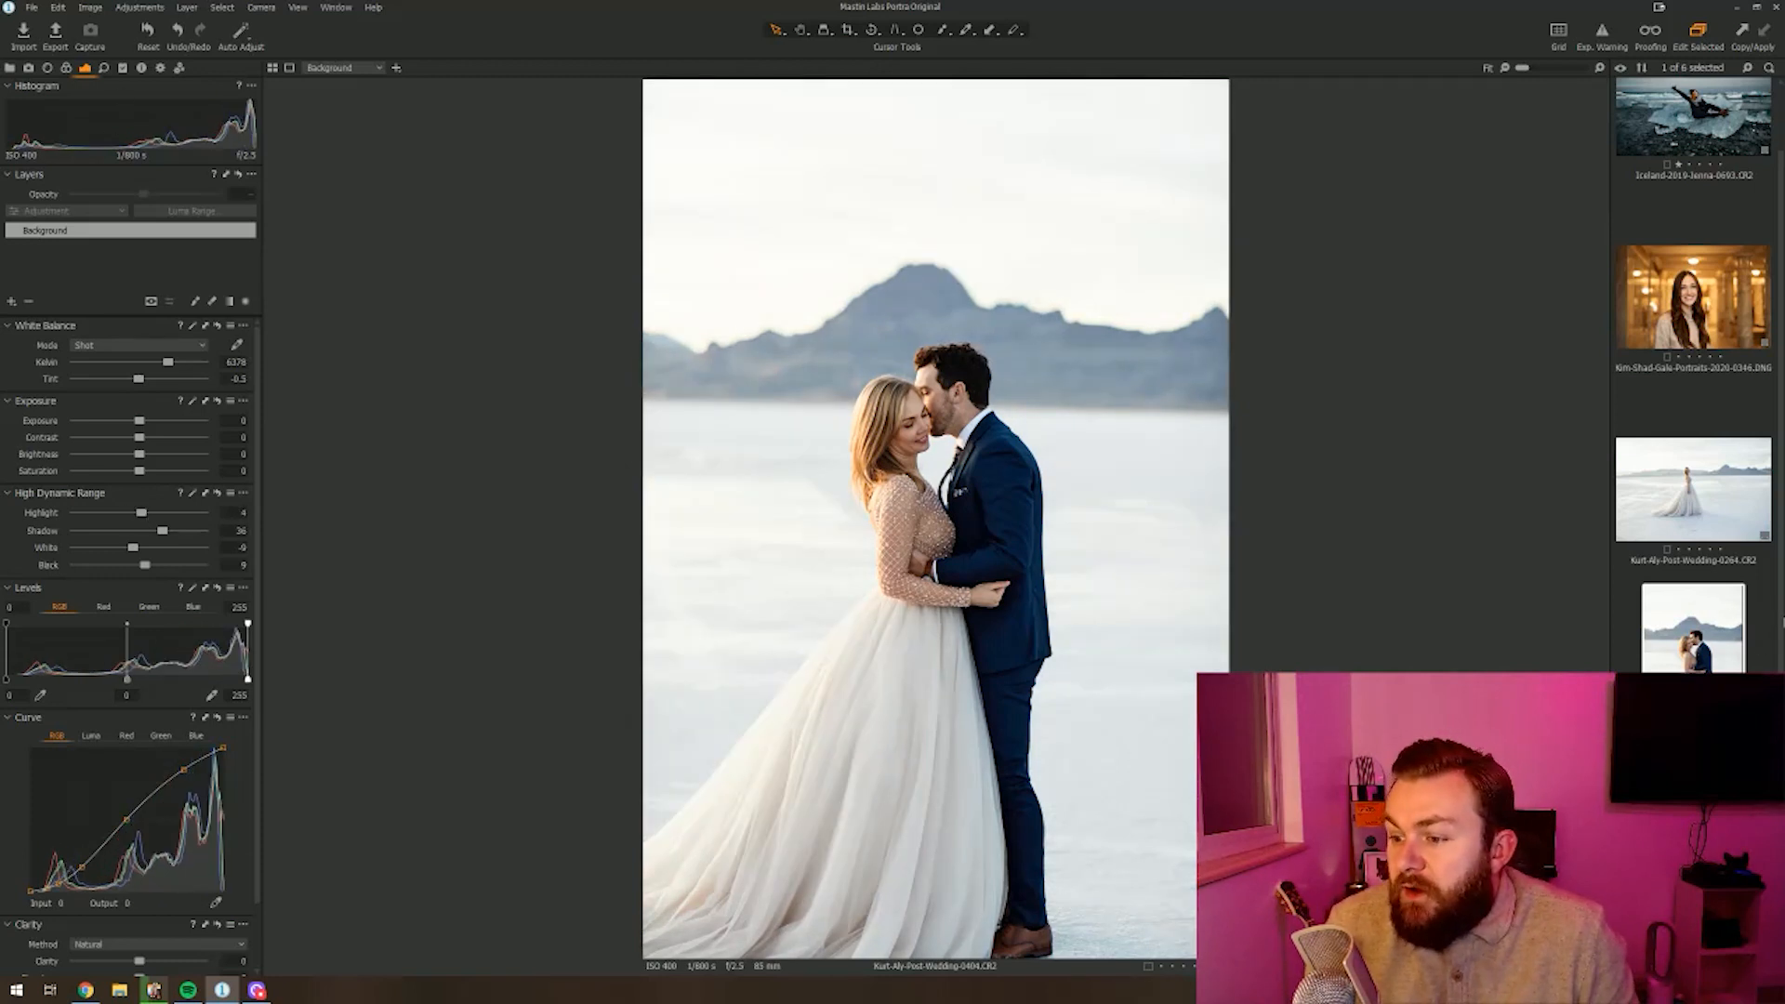
# Step: Apply the Portra 400 film and Daylight white balance styles to the studio photo of the woman in the white gown
pyautogui.scroll(-2, 1692, 419)
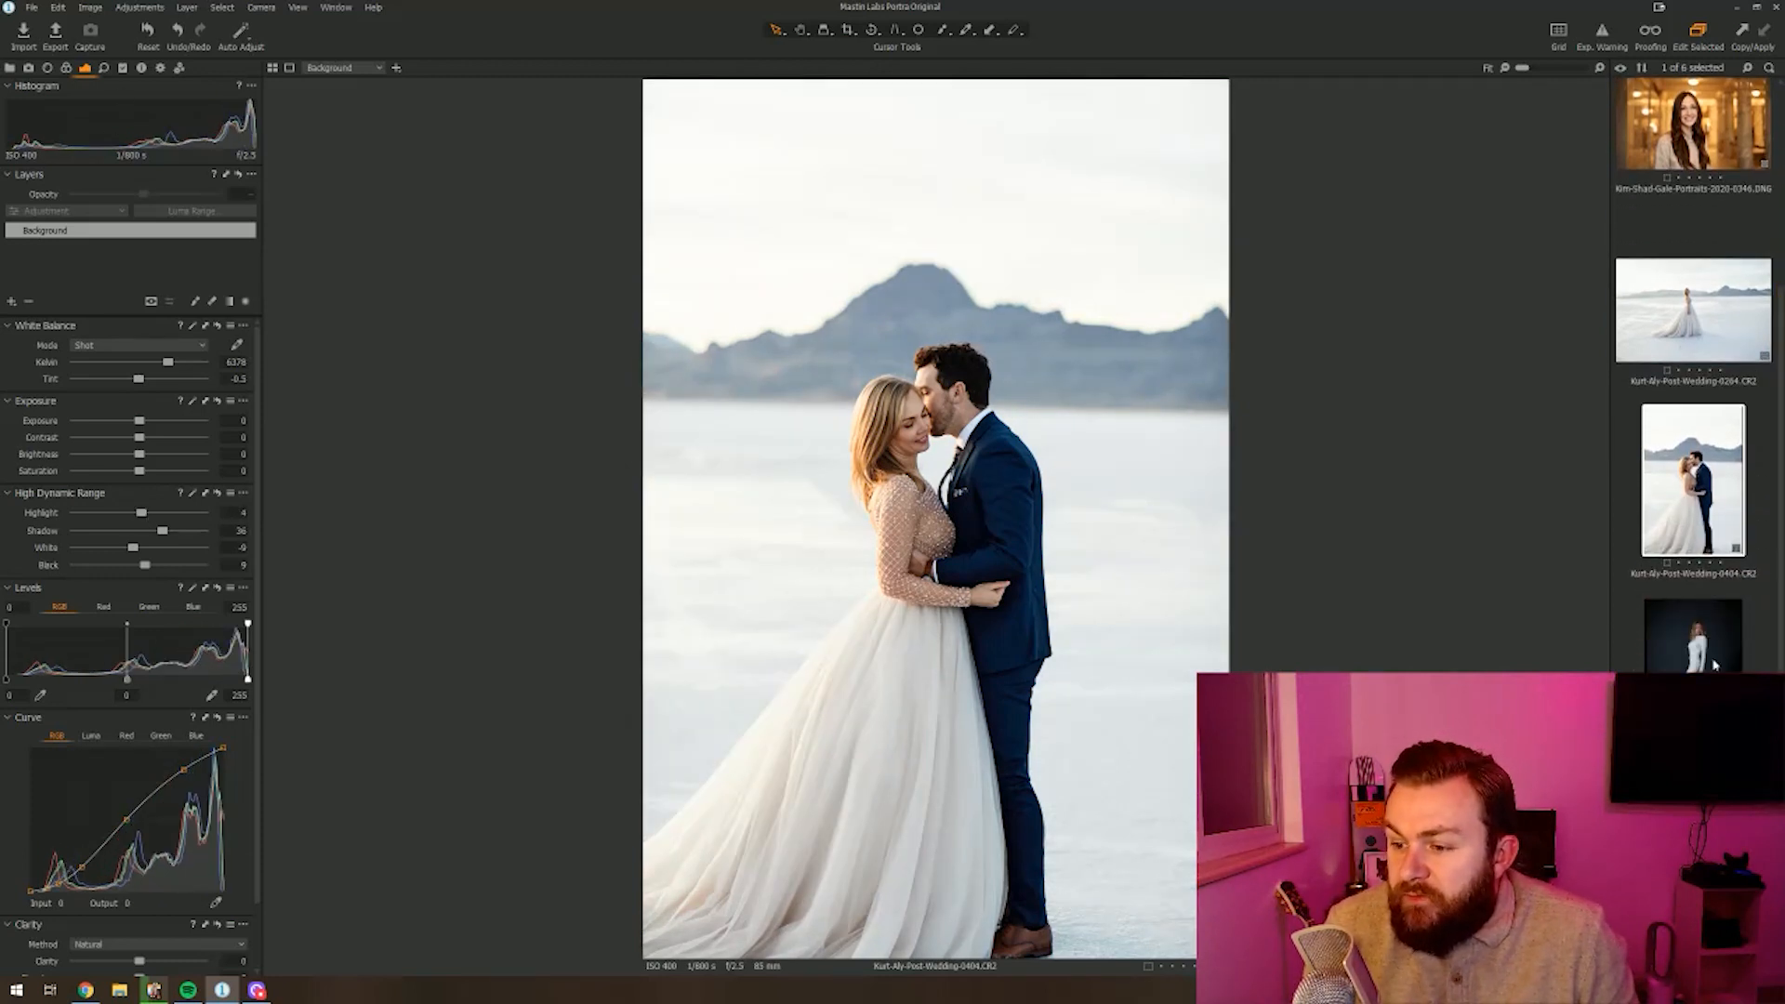
pyautogui.click(1716, 664)
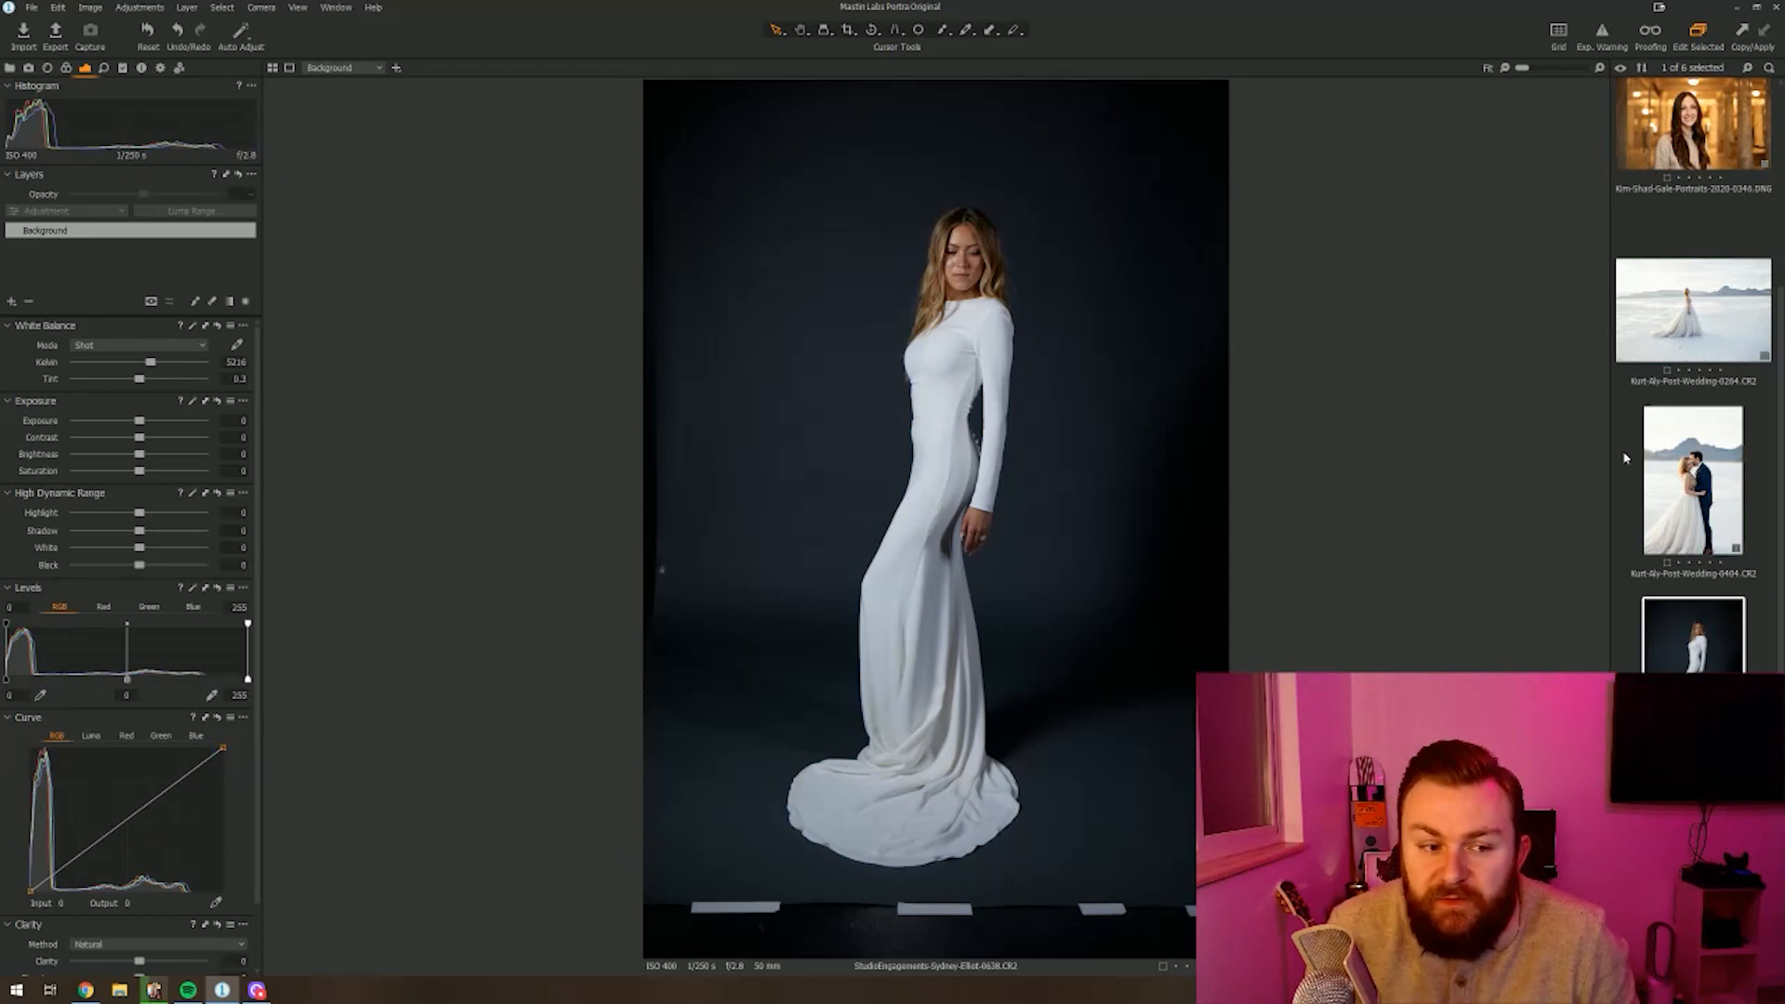
pyautogui.click(122, 68)
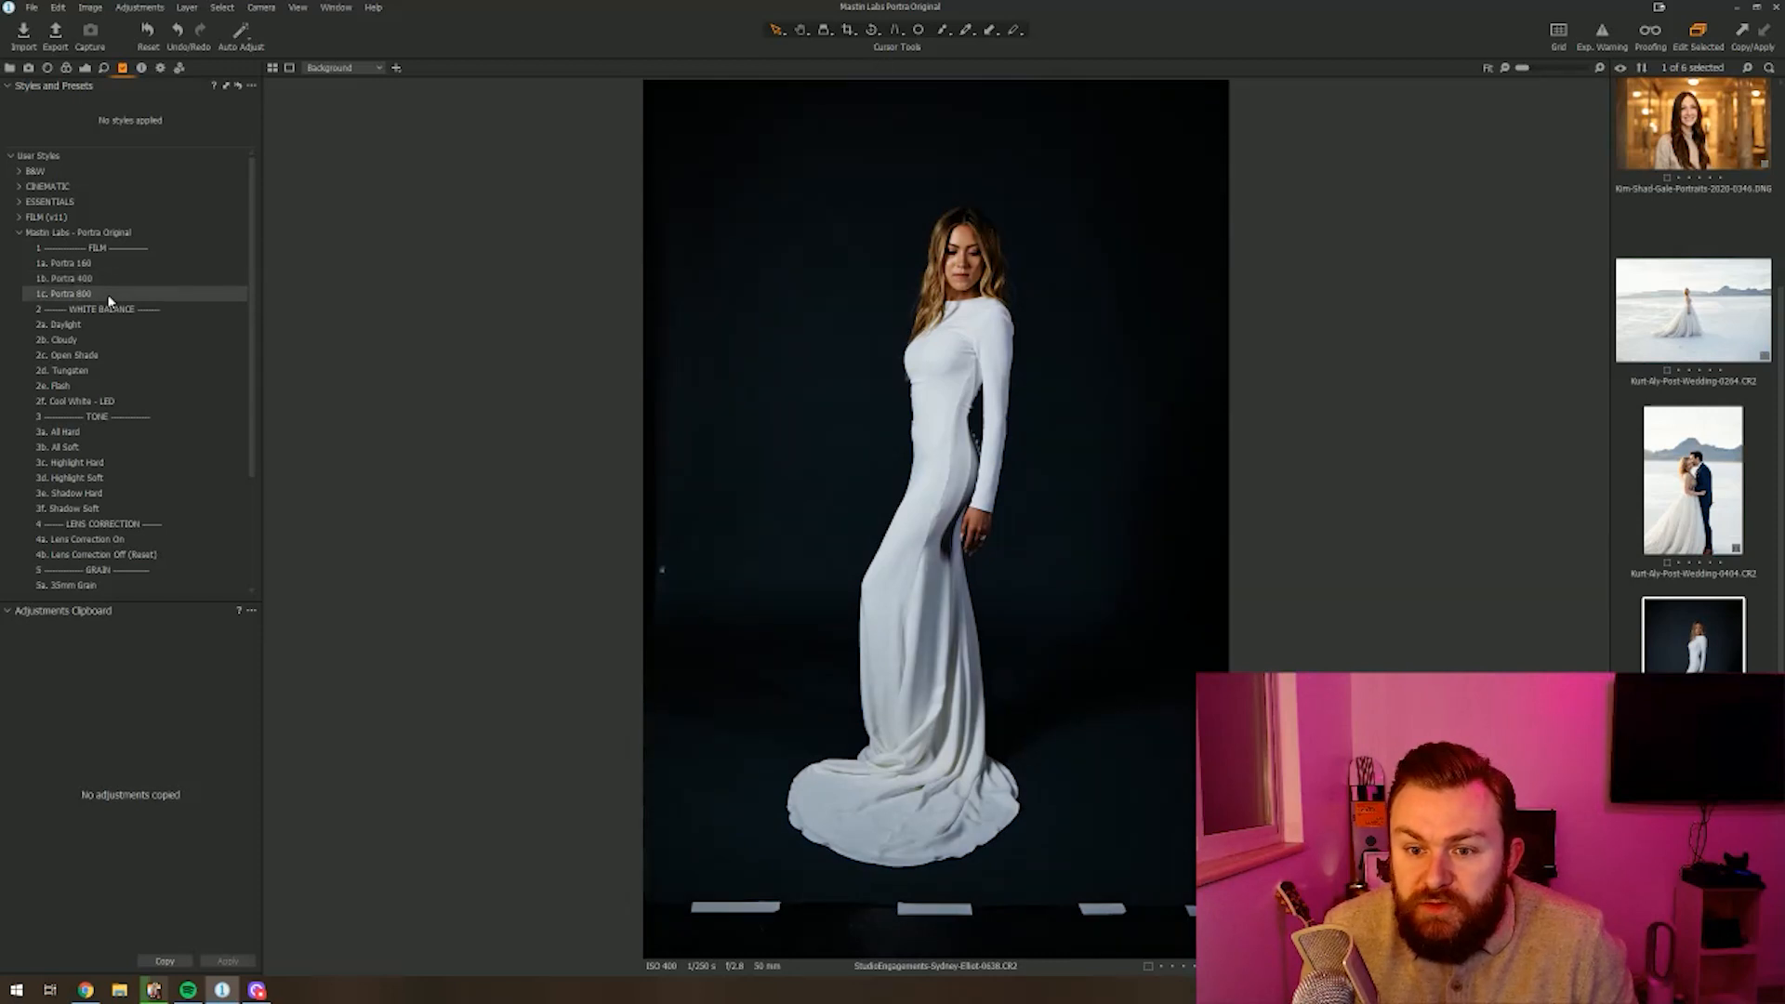
pyautogui.click(104, 286)
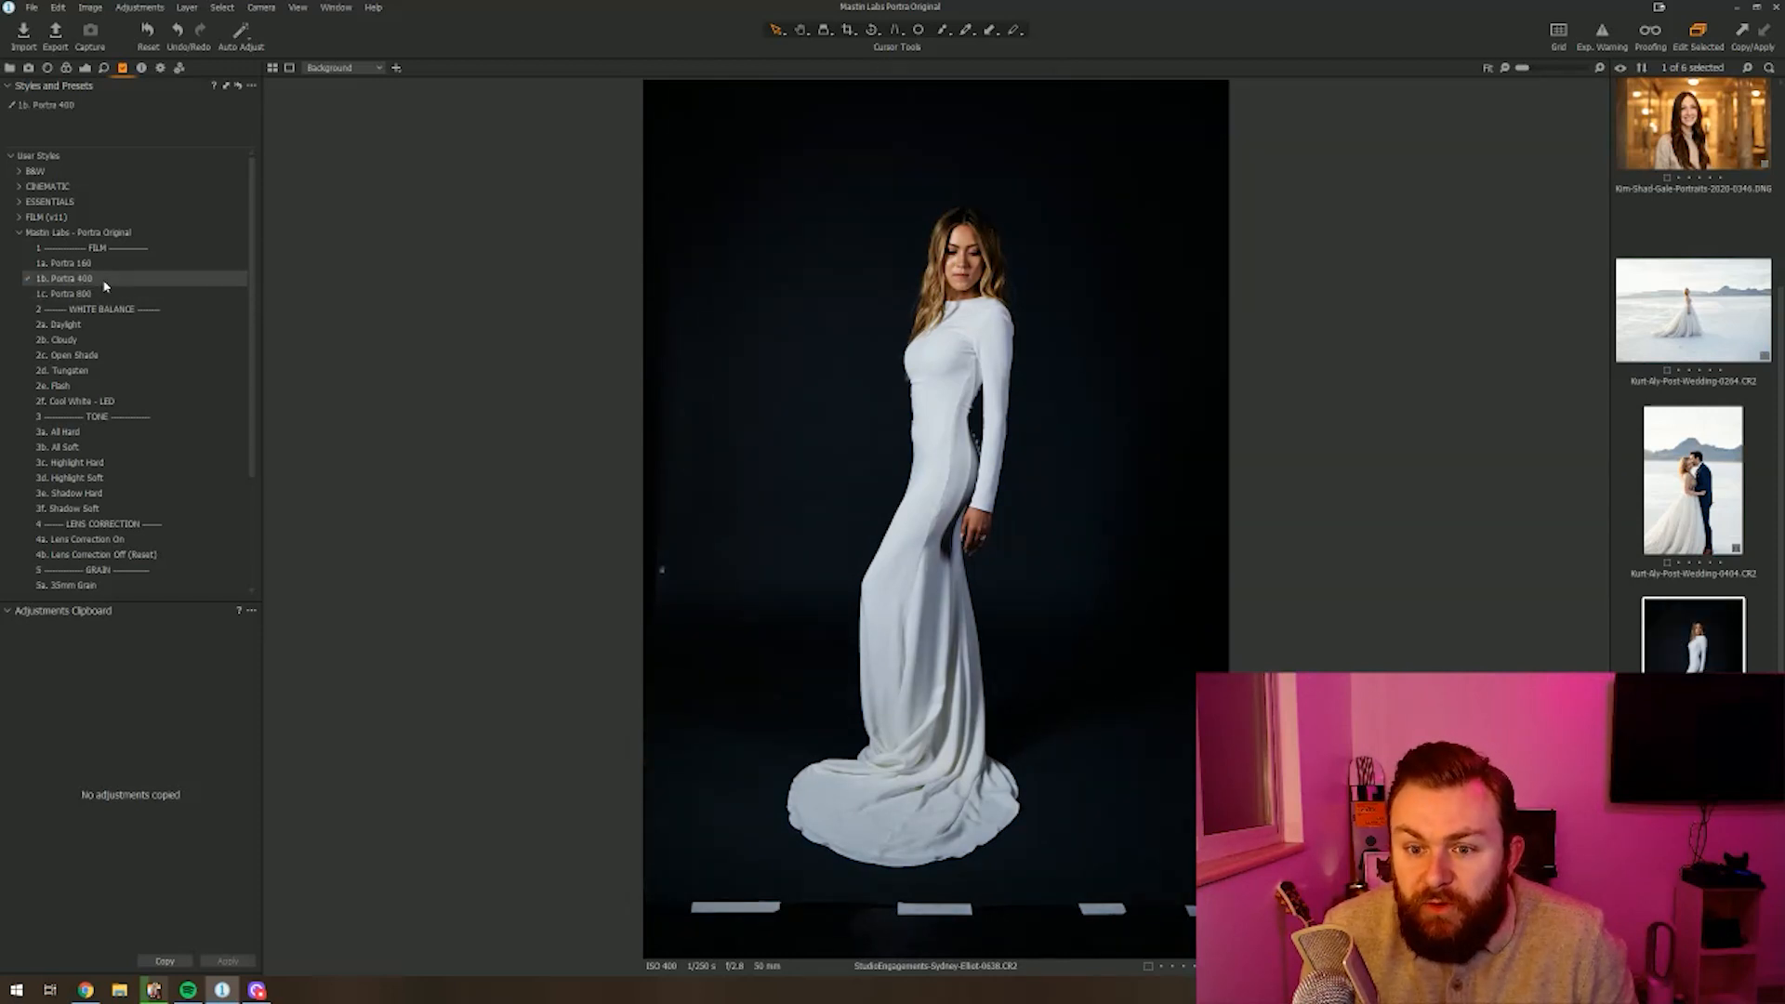
pyautogui.click(80, 325)
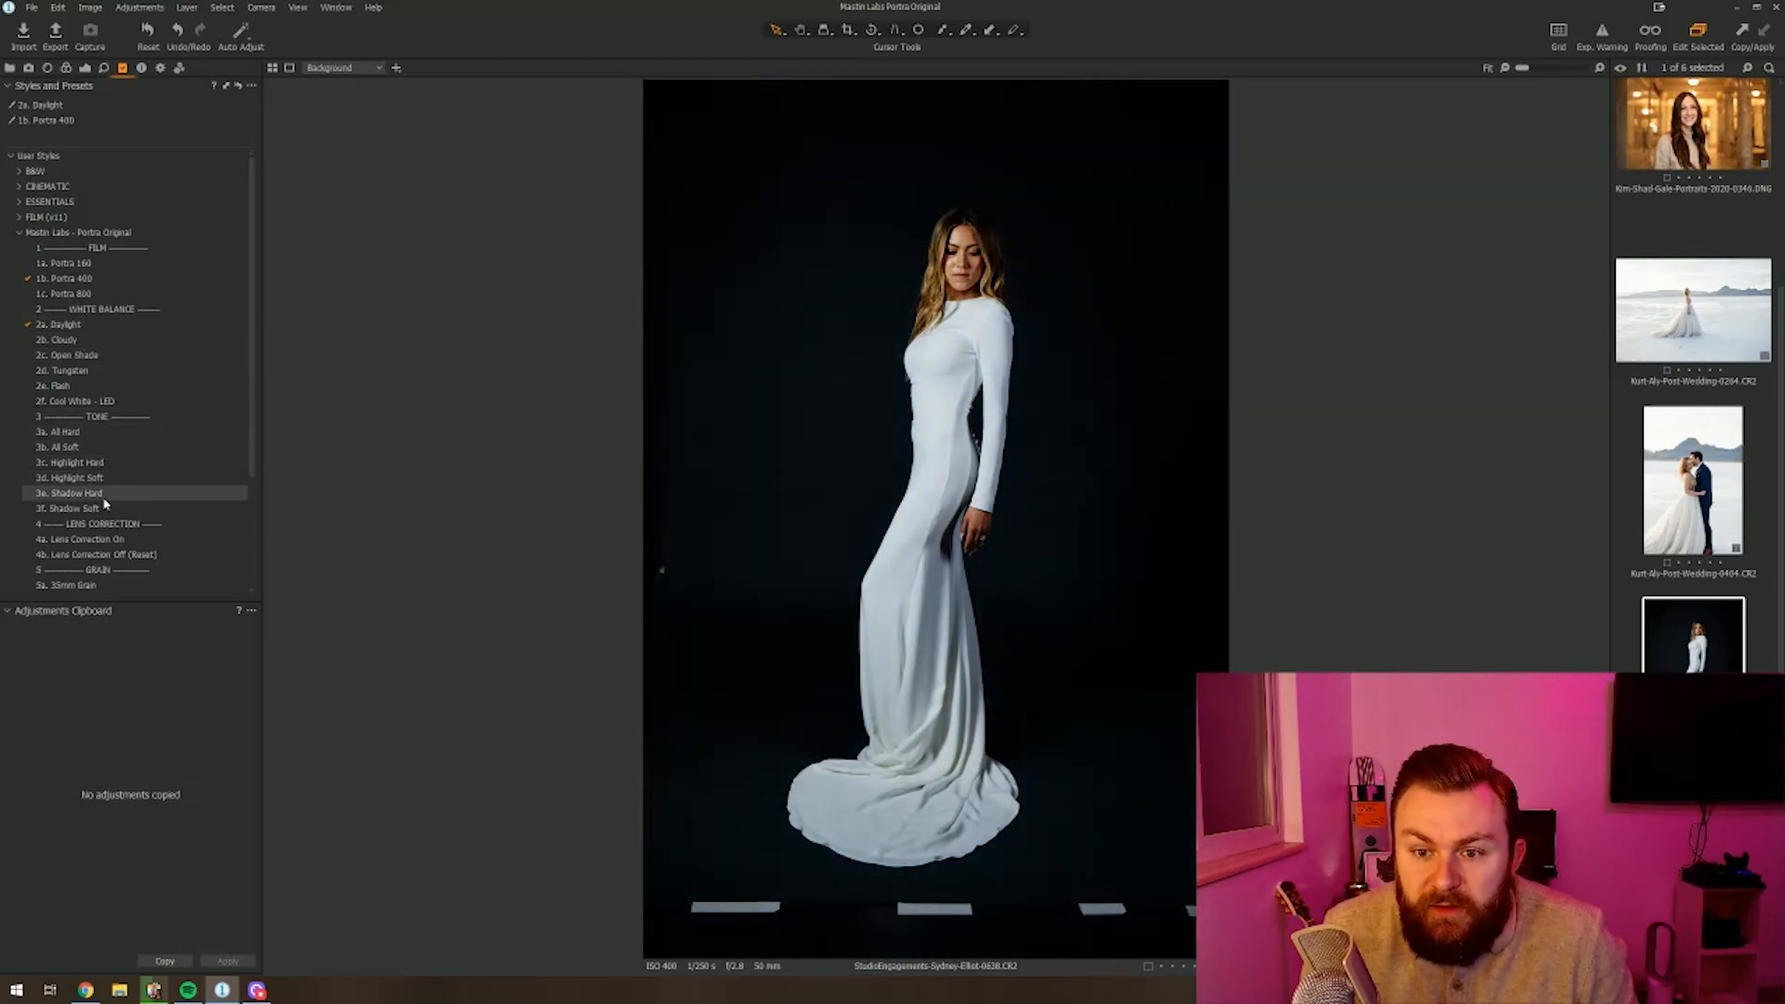
# Step: Set the studio photo's shadow to 32, black to -19, contrast to -14 and white balance temperature to 5487 K
pyautogui.click(85, 67)
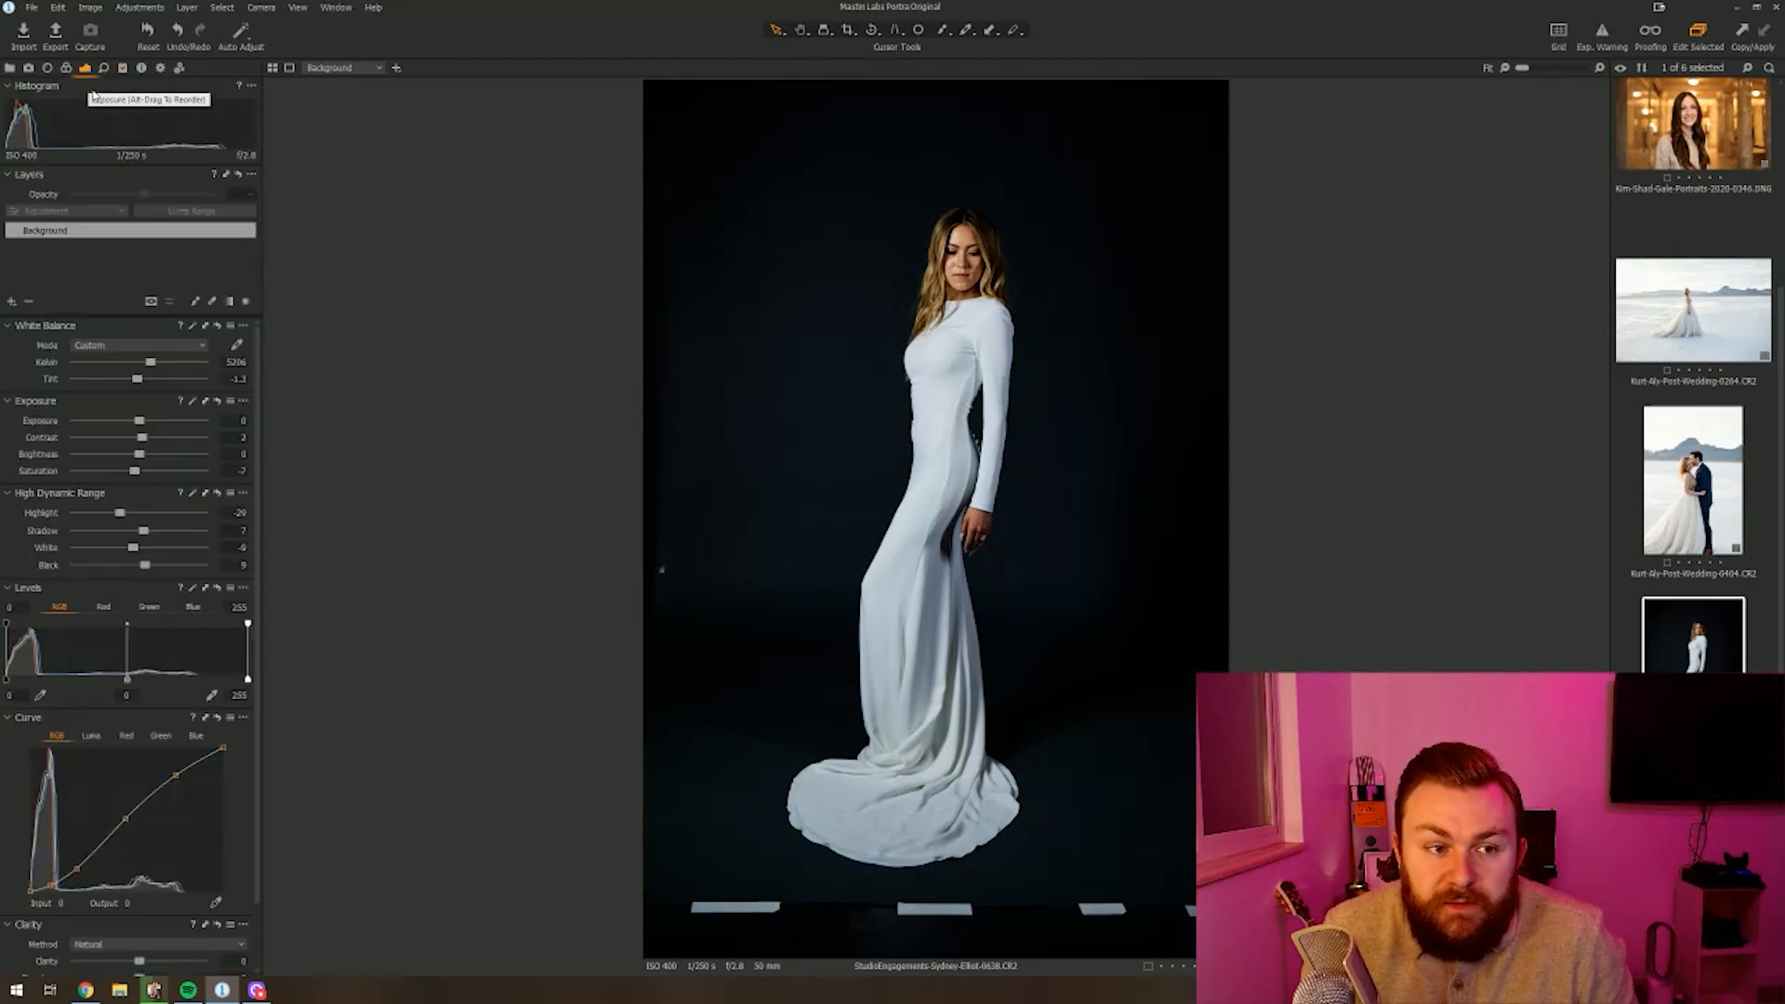
pyautogui.moveTo(144, 531); pyautogui.dragTo(127, 566)
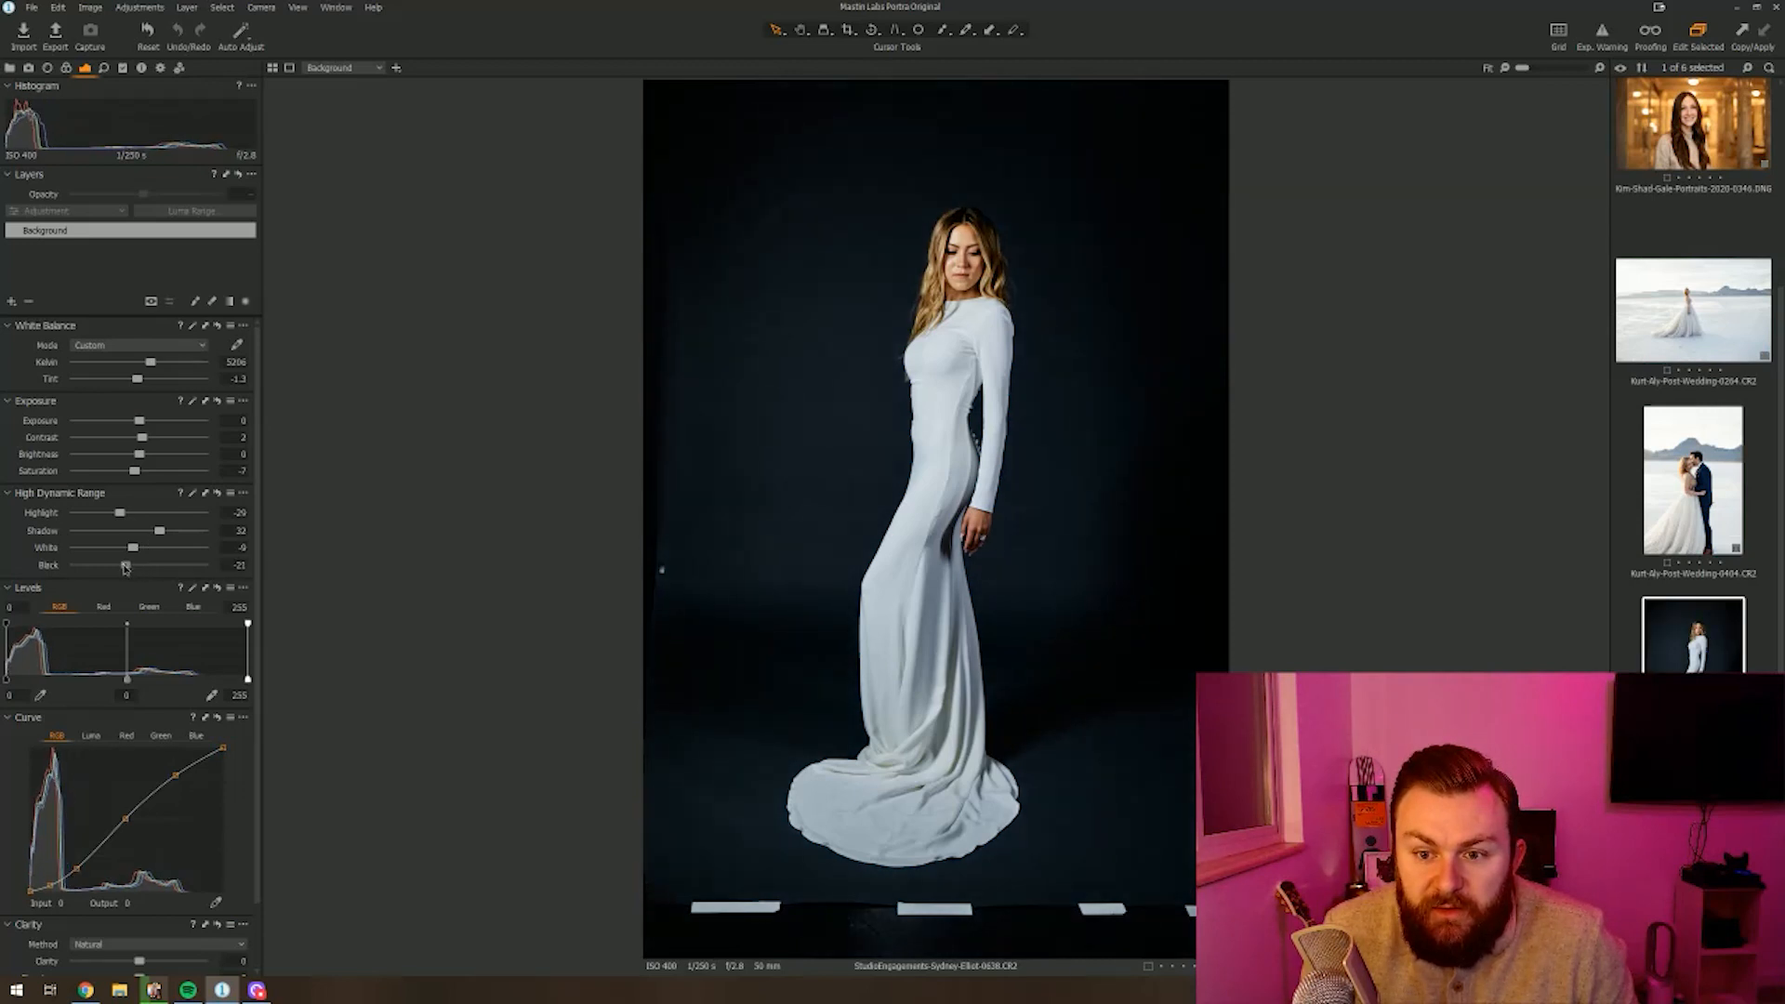
pyautogui.moveTo(141, 437); pyautogui.dragTo(39, 447)
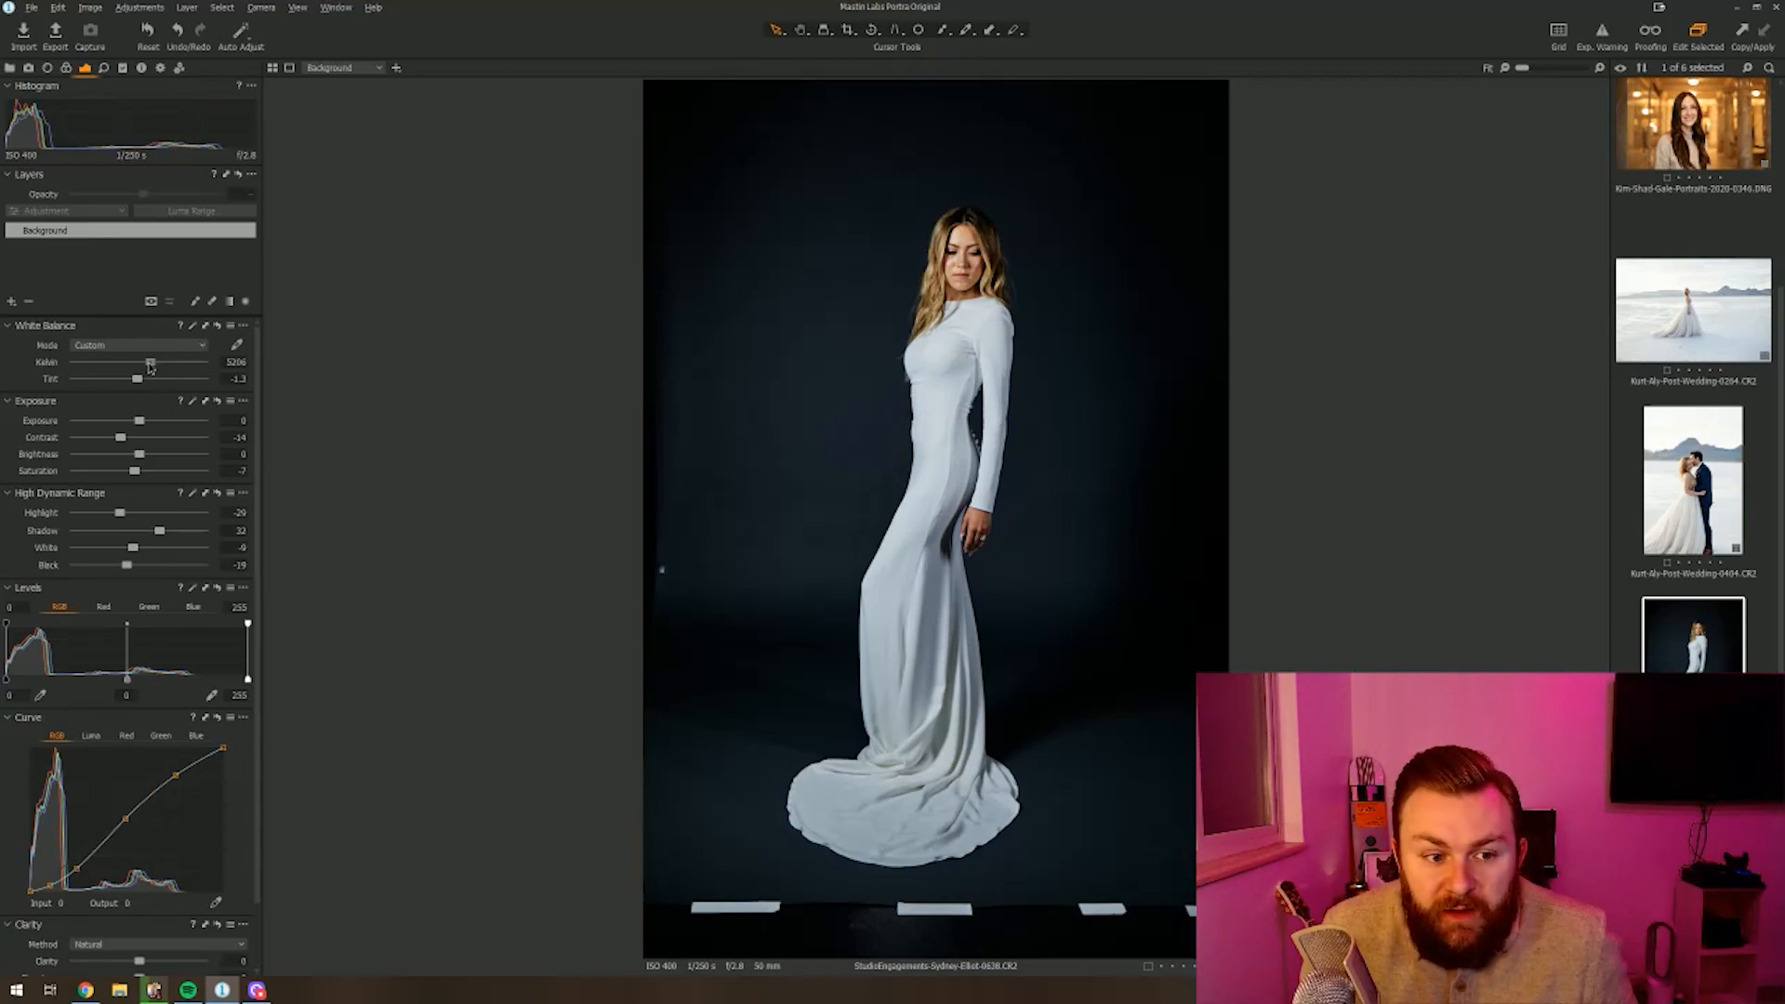
pyautogui.moveTo(149, 364); pyautogui.dragTo(170, 366)
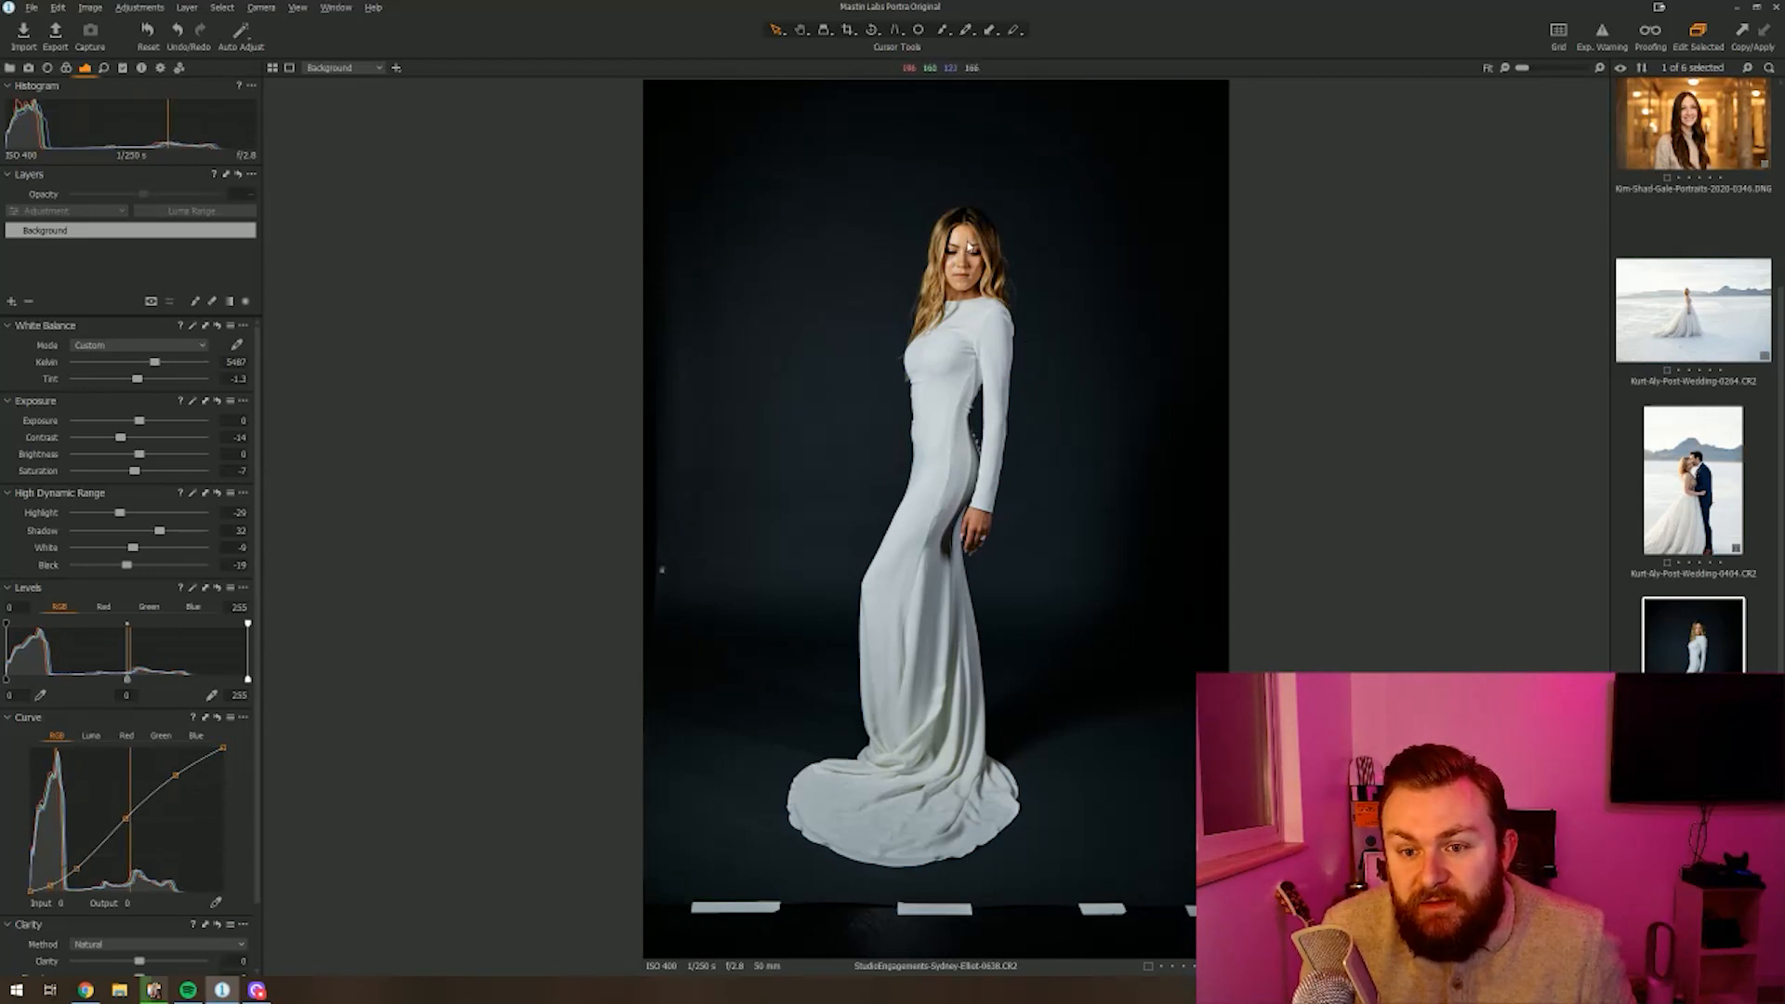
# Step: Inspect the studio photo up close and compare the edit with the original by resetting and restoring its adjustments
pyautogui.scroll(3, 973, 245)
pyautogui.scroll(-2, 1058, 307)
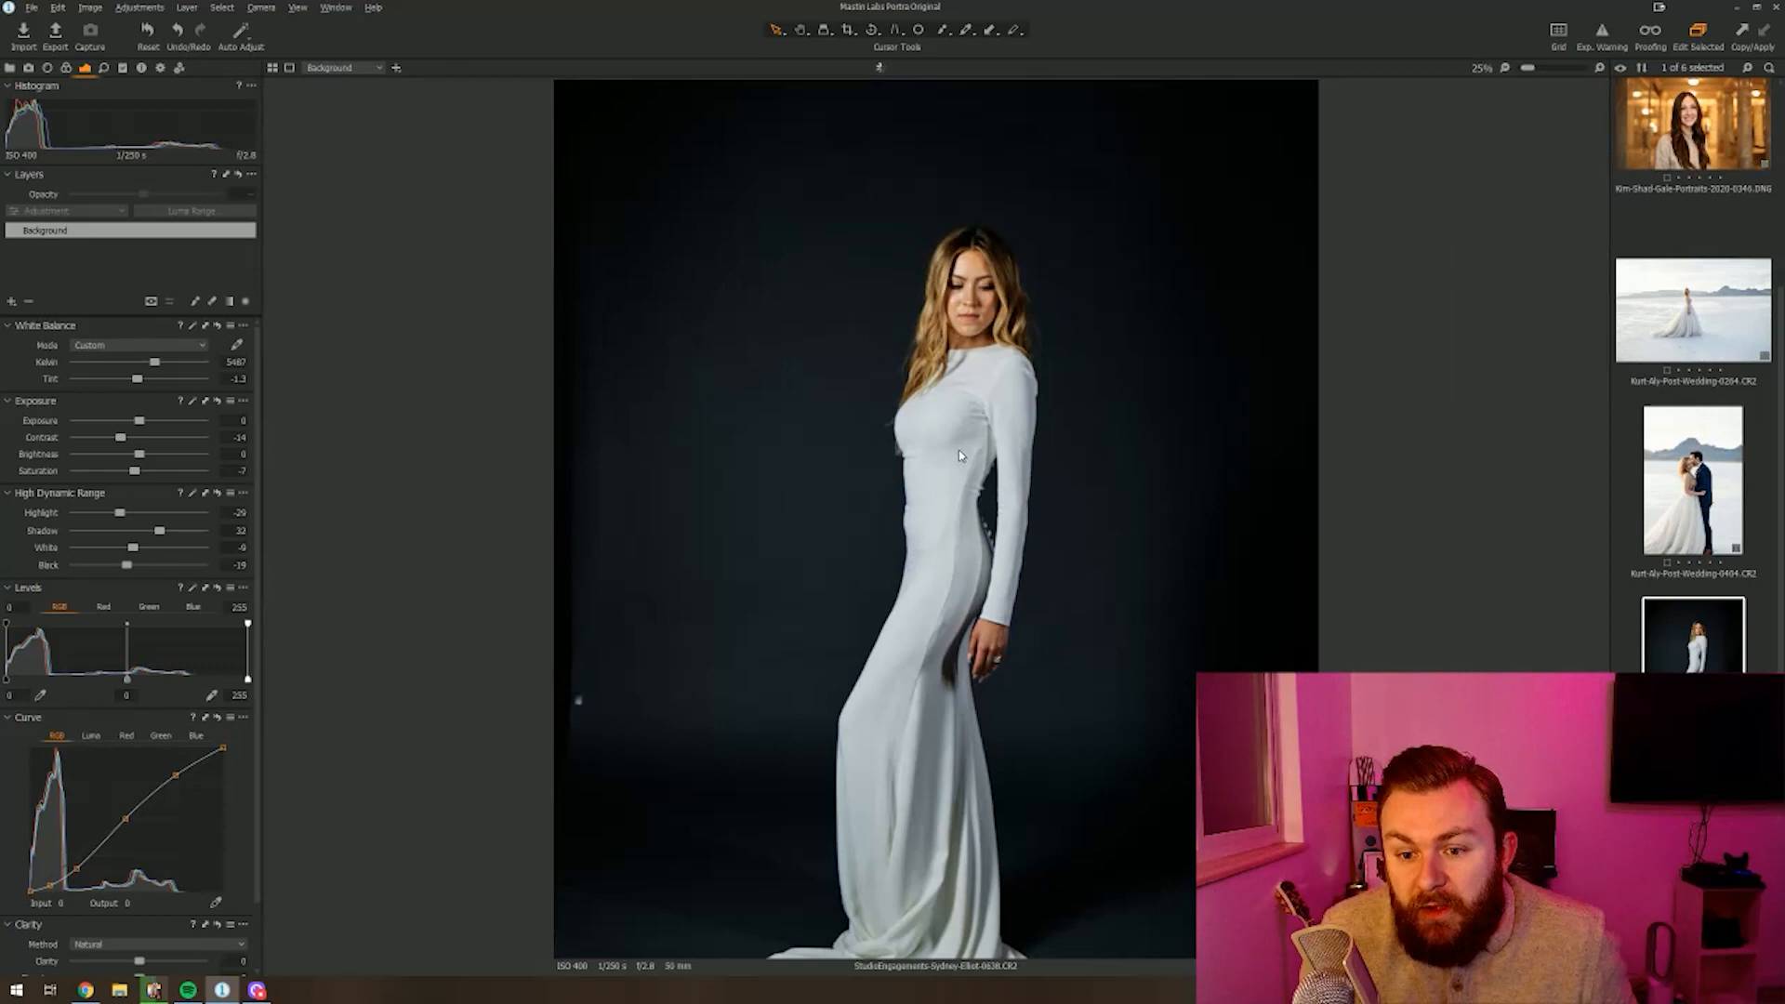
pyautogui.scroll(4, 1057, 307)
pyautogui.scroll(-4, 1048, 281)
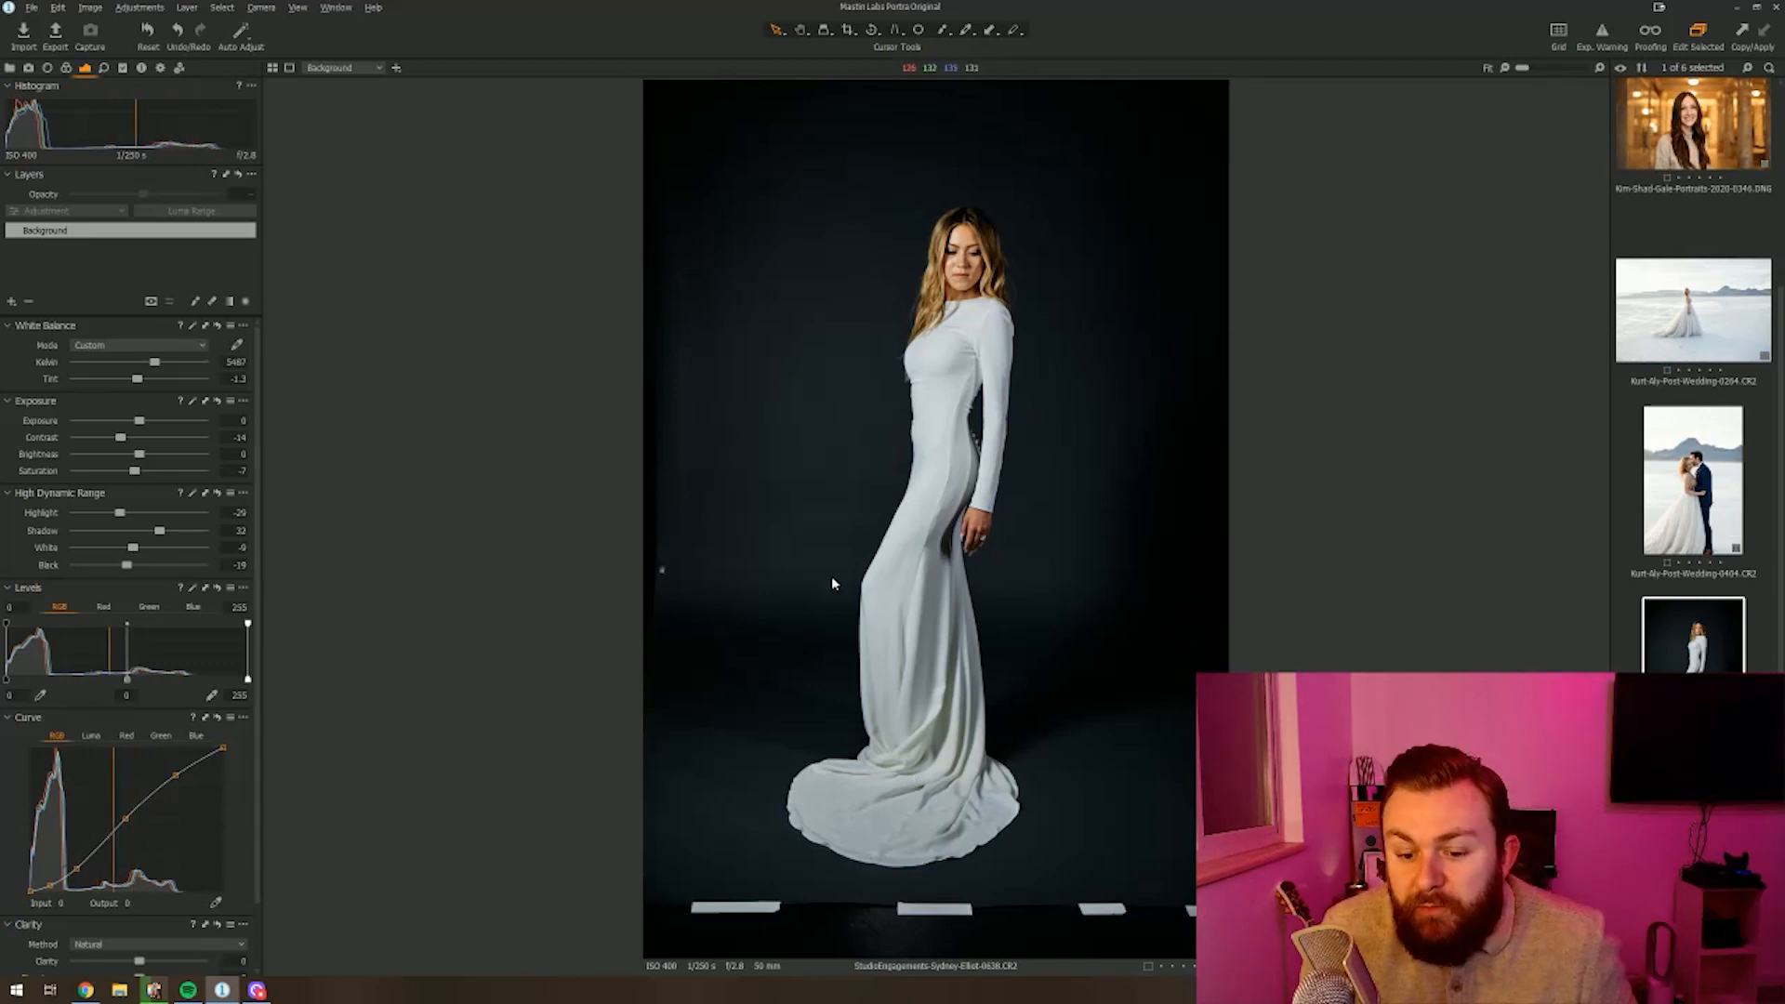
pyautogui.click(147, 33)
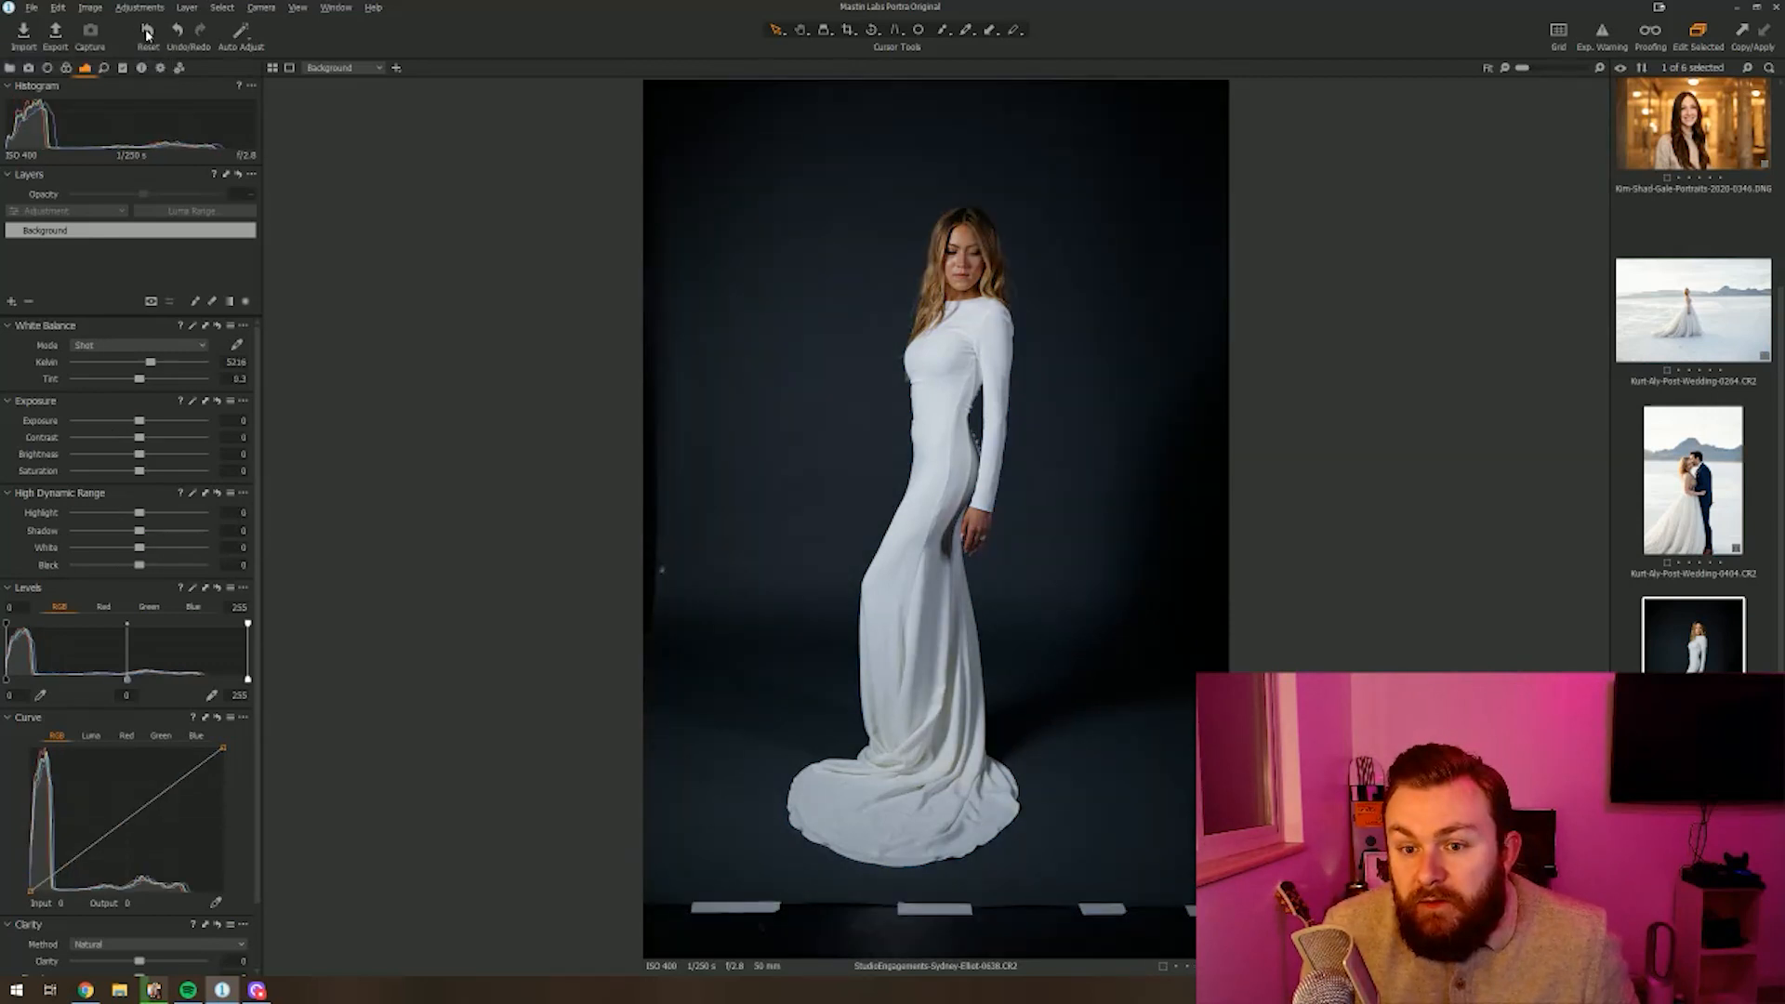
pyautogui.hotkey('ctrl', 'z')
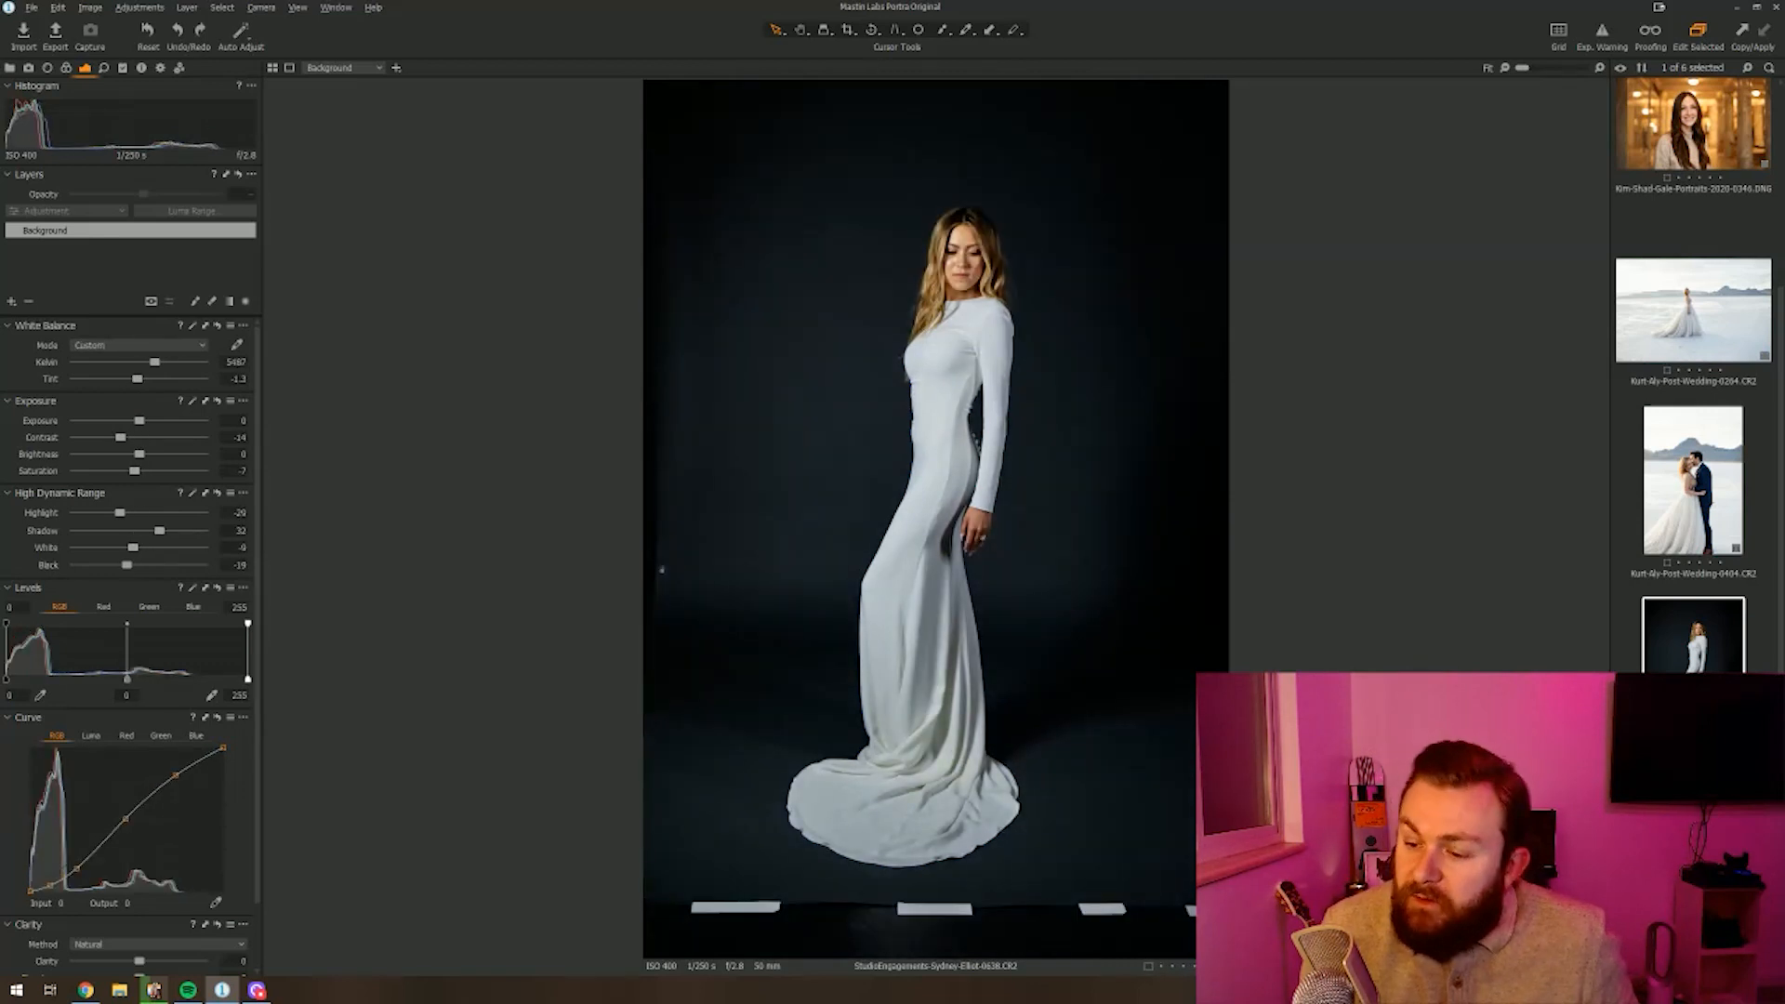
# Step: Apply the Portra 800, Open Shade, All Soft, Lens Correction On and 35mm Grain styles to the campfire photo
pyautogui.click(1693, 888)
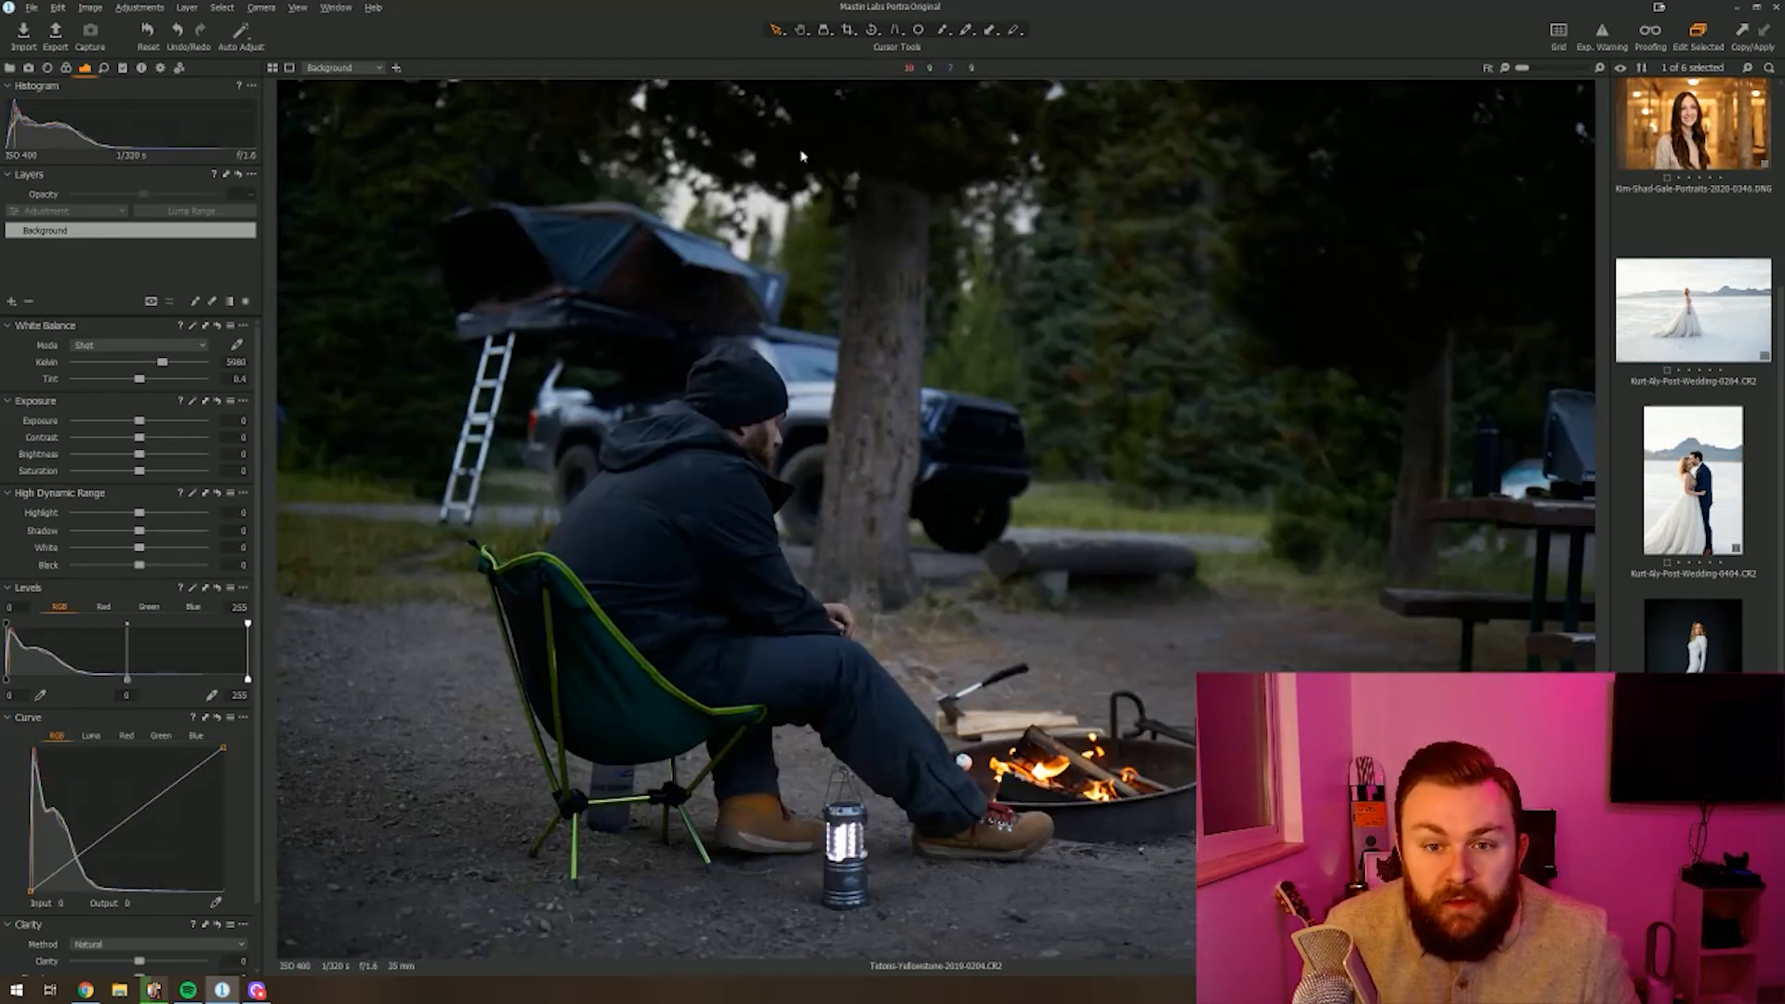
pyautogui.click(121, 68)
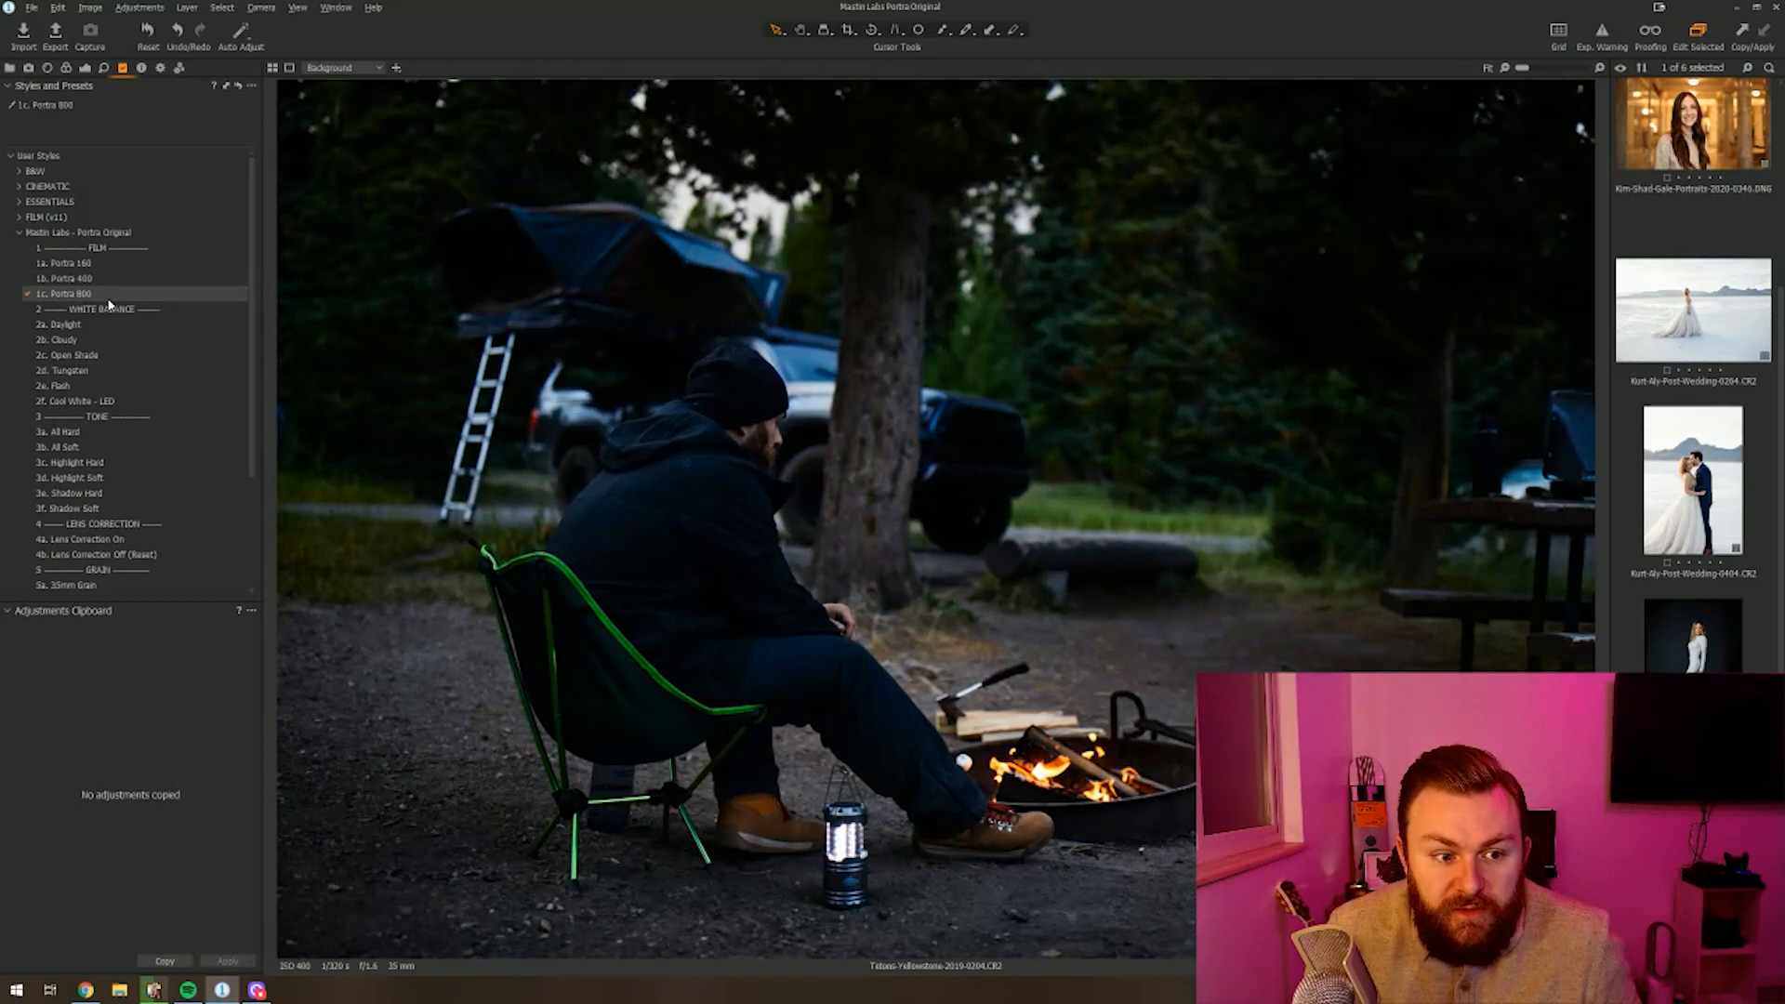
pyautogui.click(110, 294)
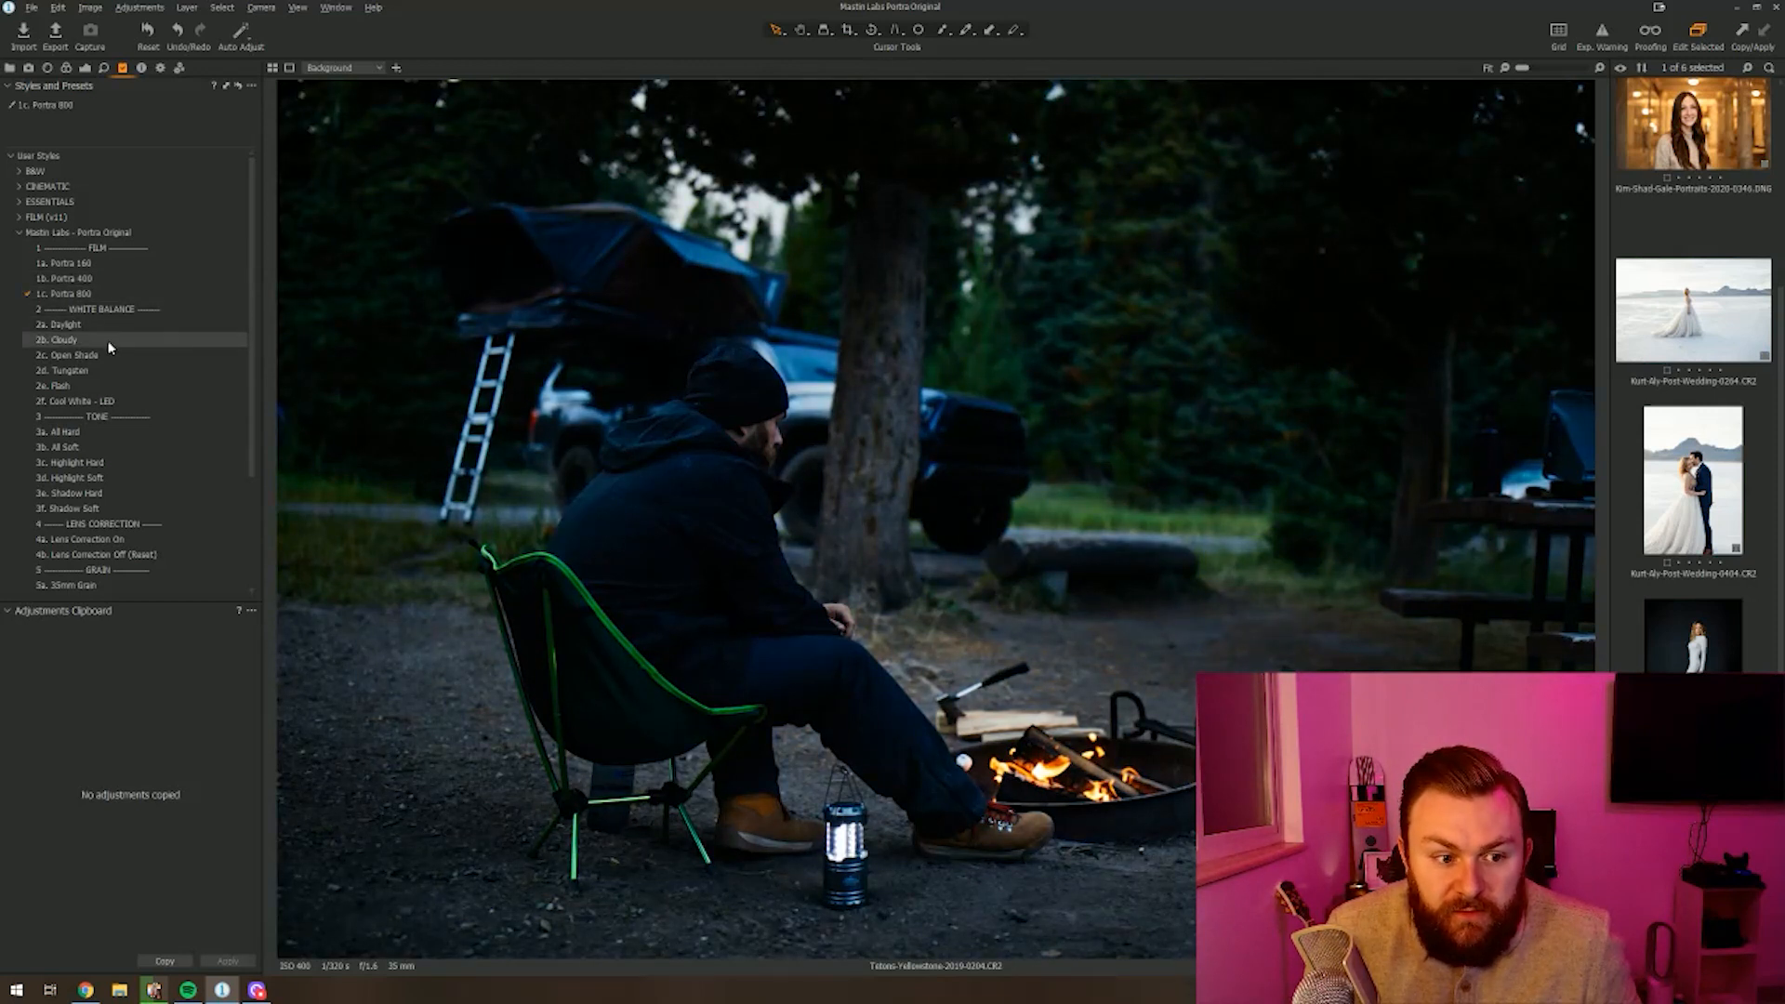
pyautogui.click(108, 357)
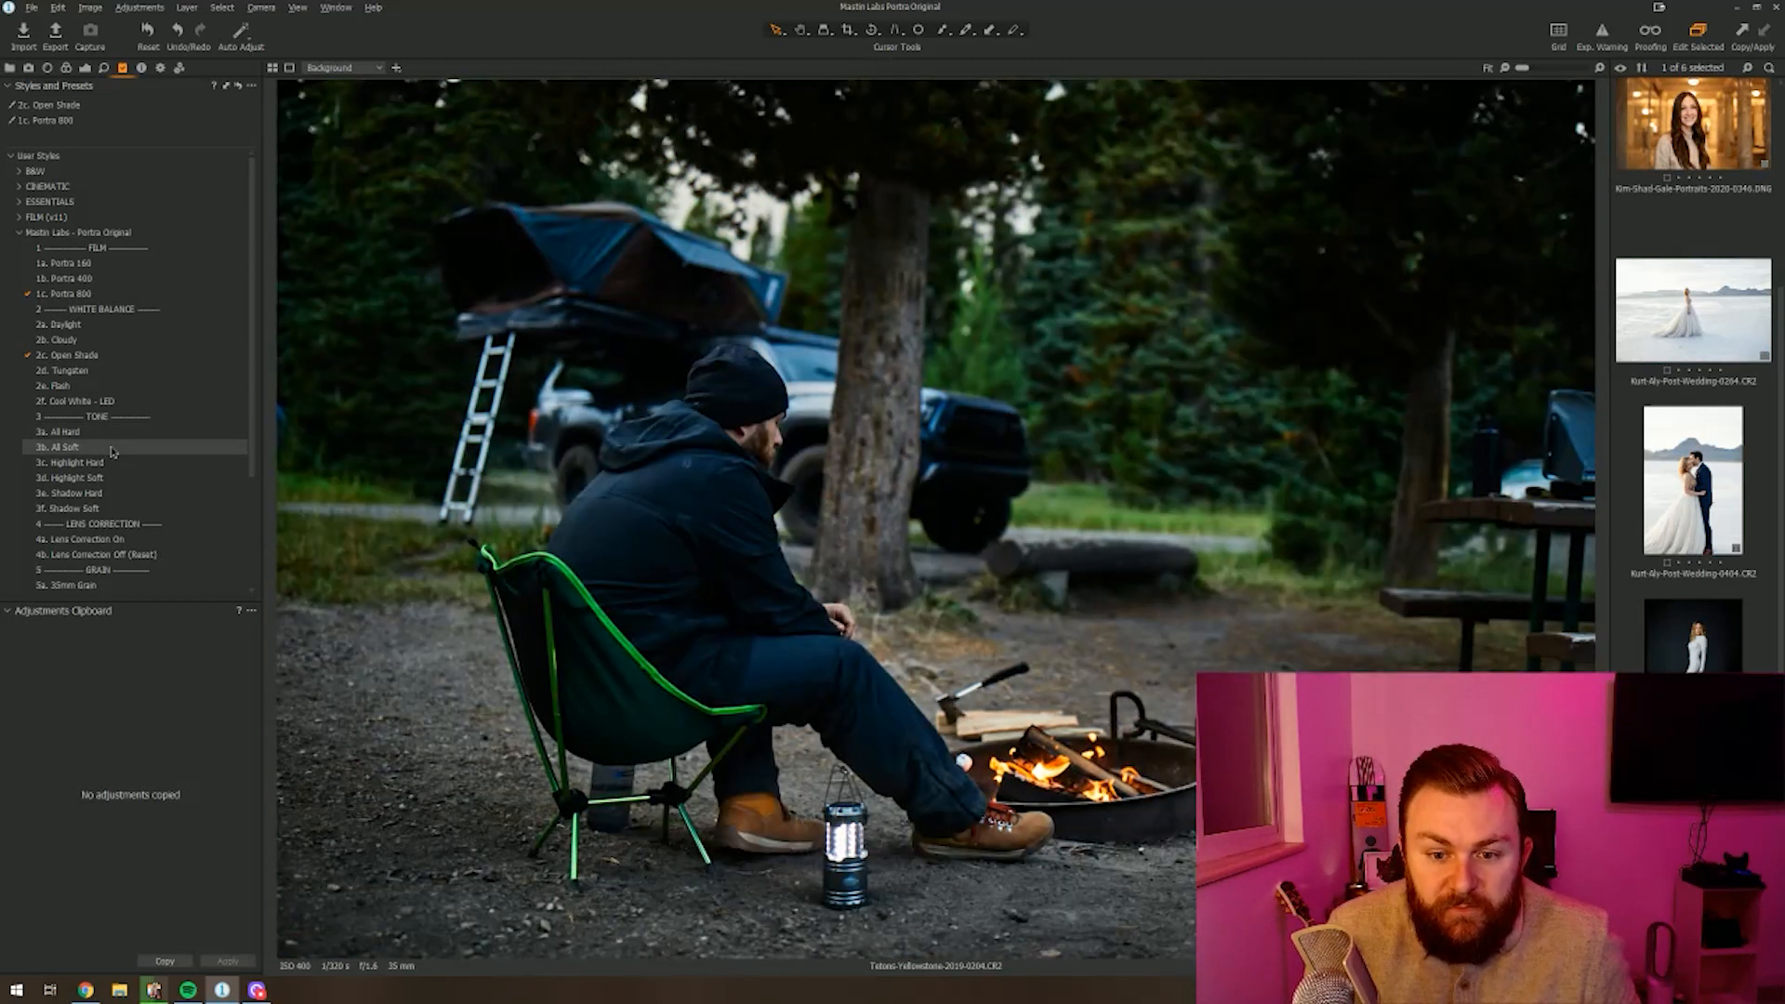
pyautogui.click(111, 450)
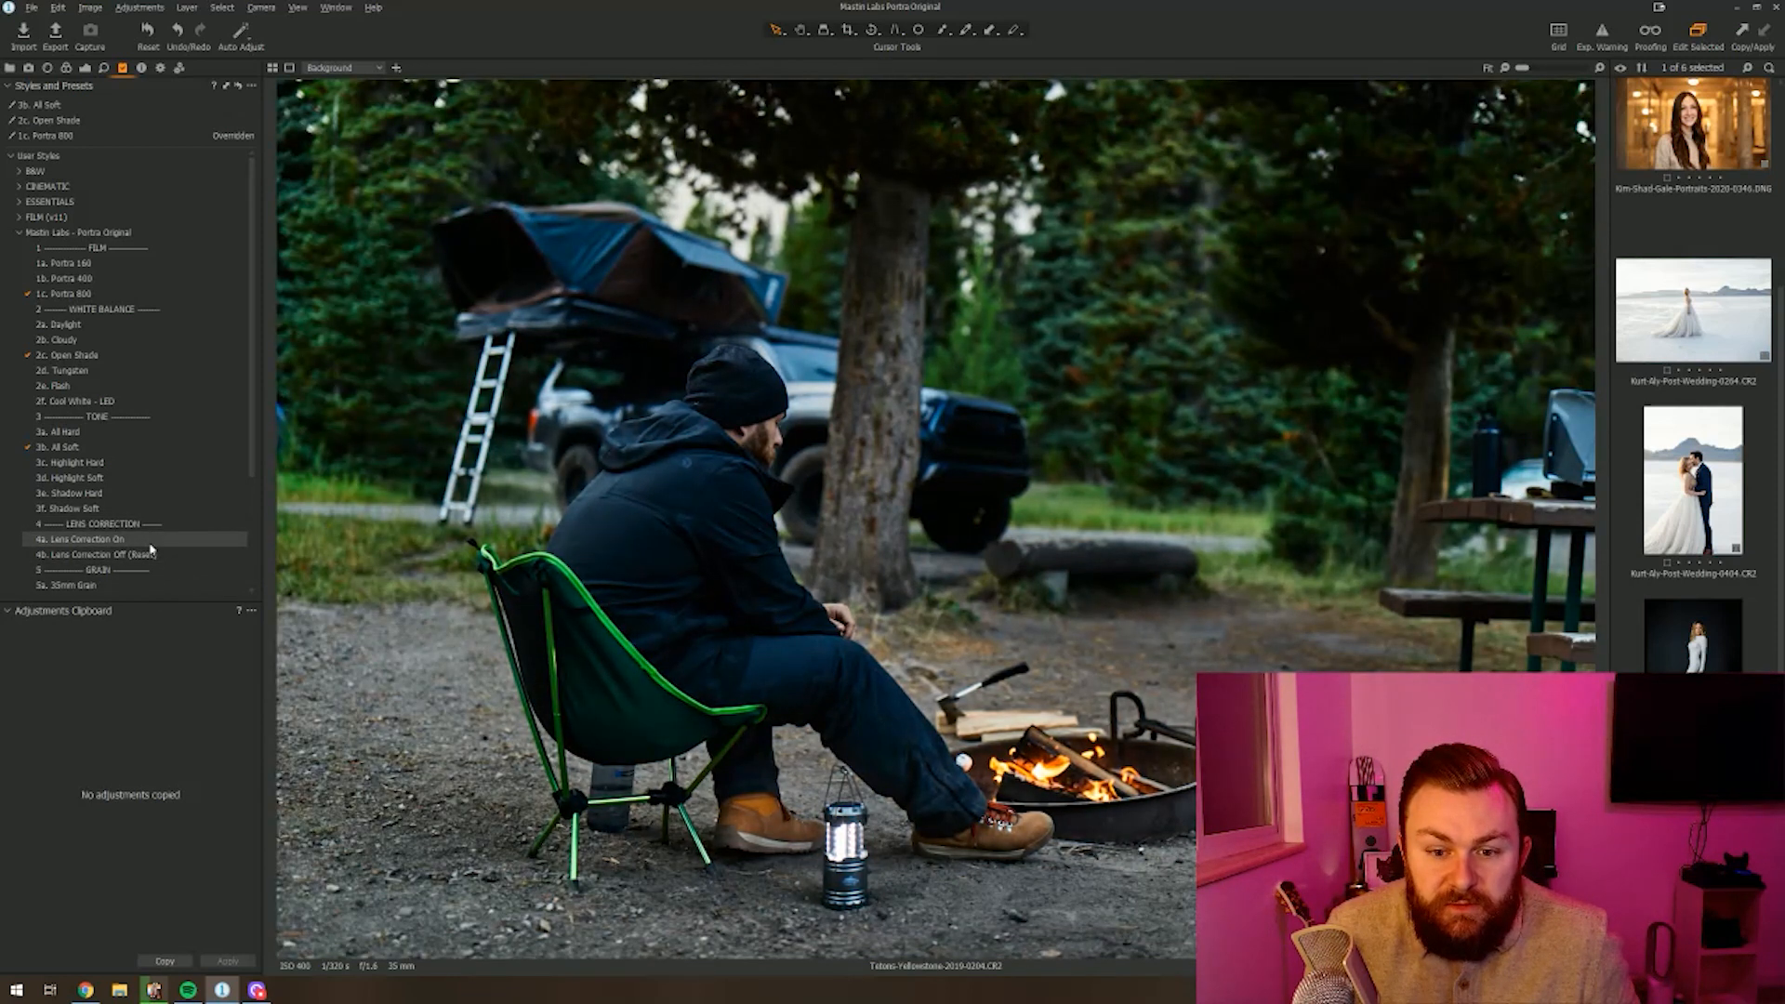
pyautogui.click(93, 539)
pyautogui.click(106, 584)
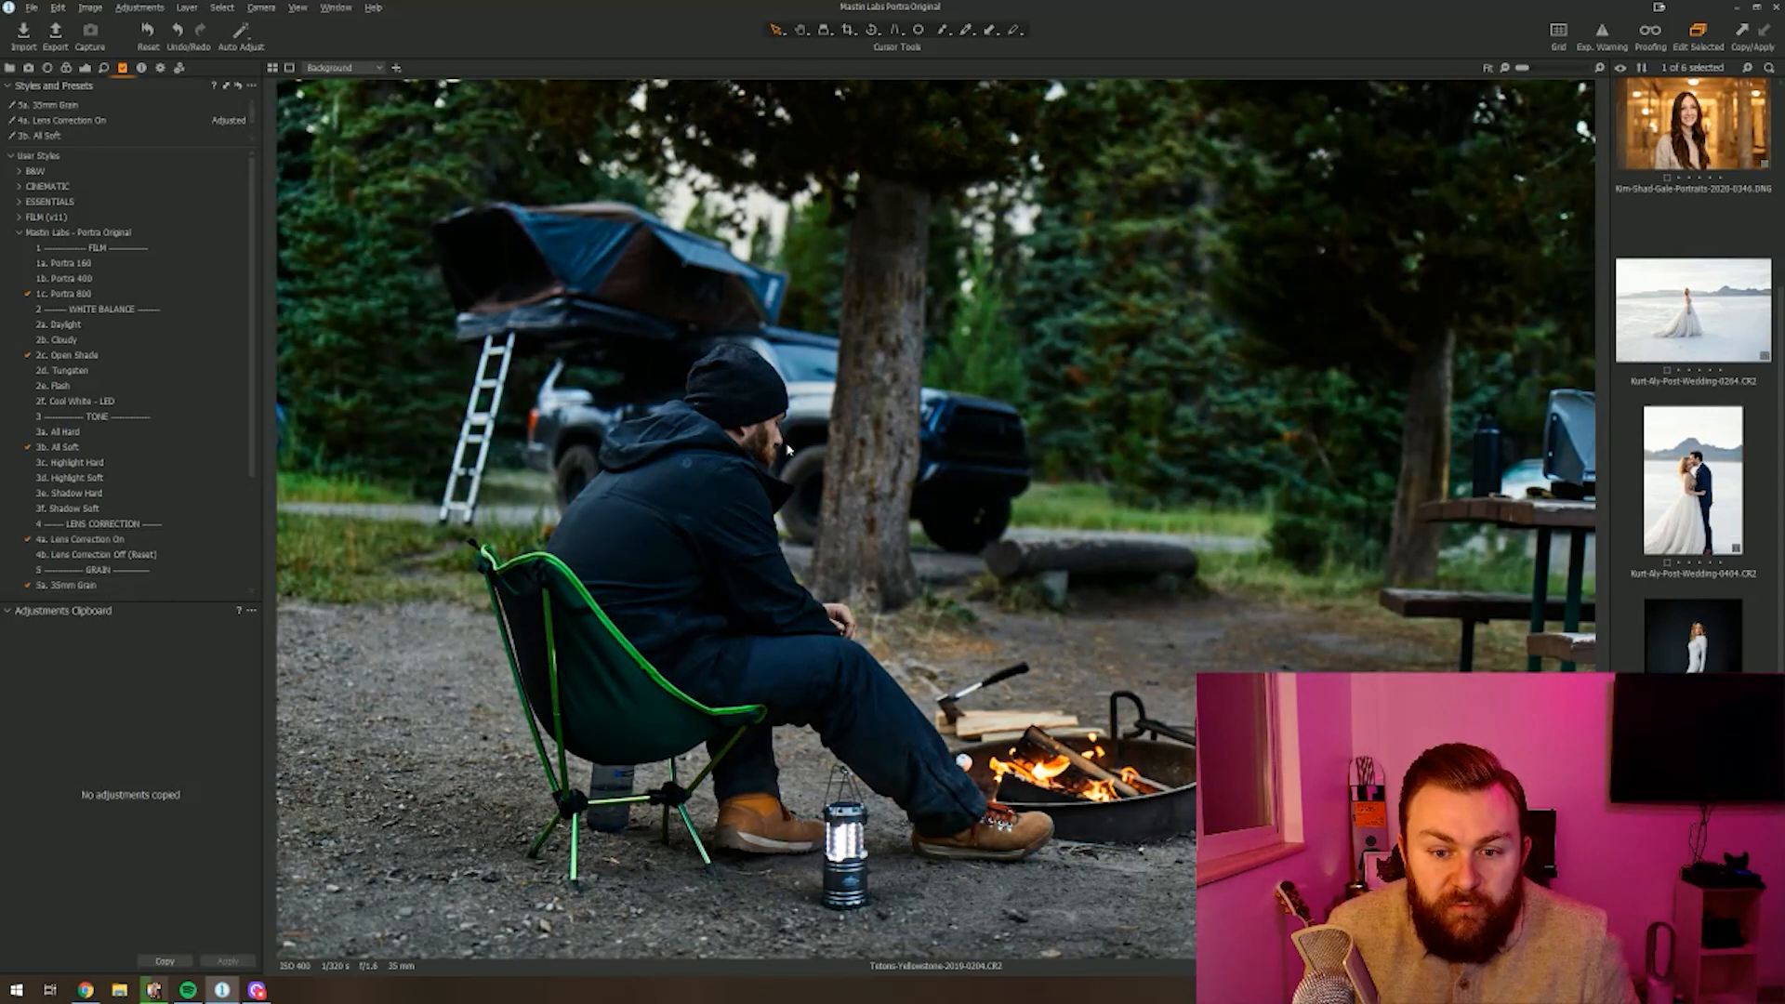
# Step: Set the campfire photo's shadow to 34, black to 7, white to 6 and highlight to 1
pyautogui.click(85, 68)
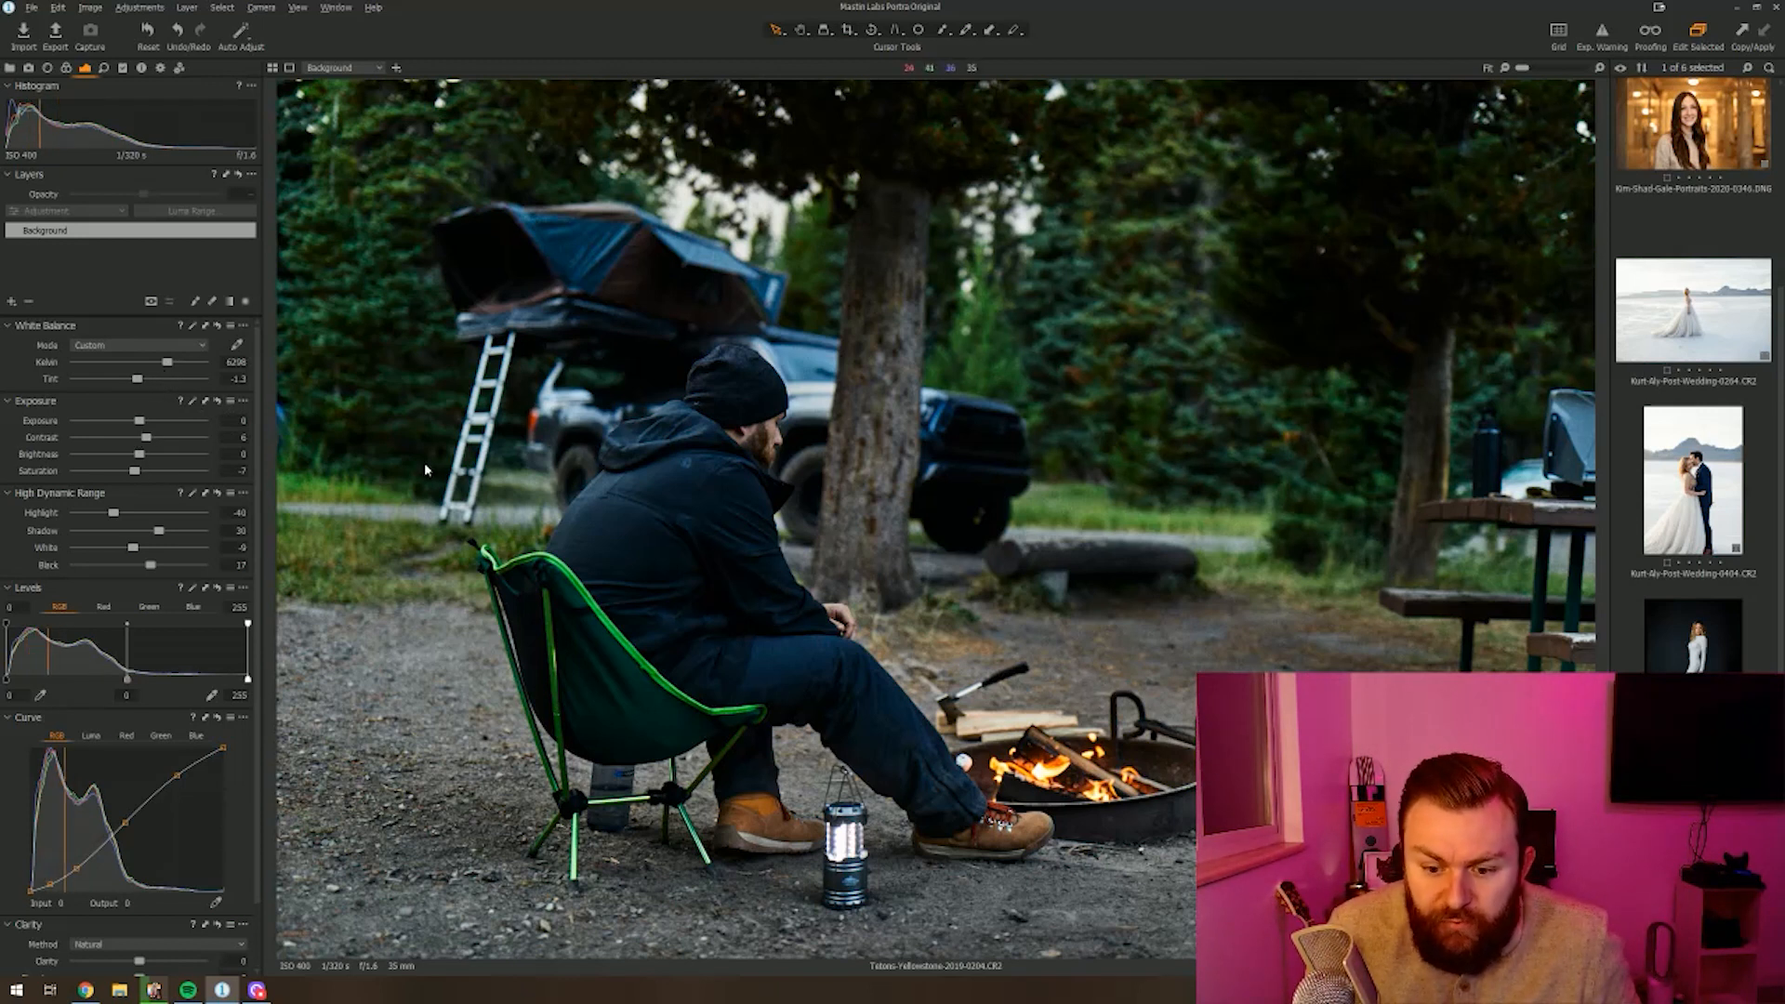
pyautogui.scroll(2, 900, 733)
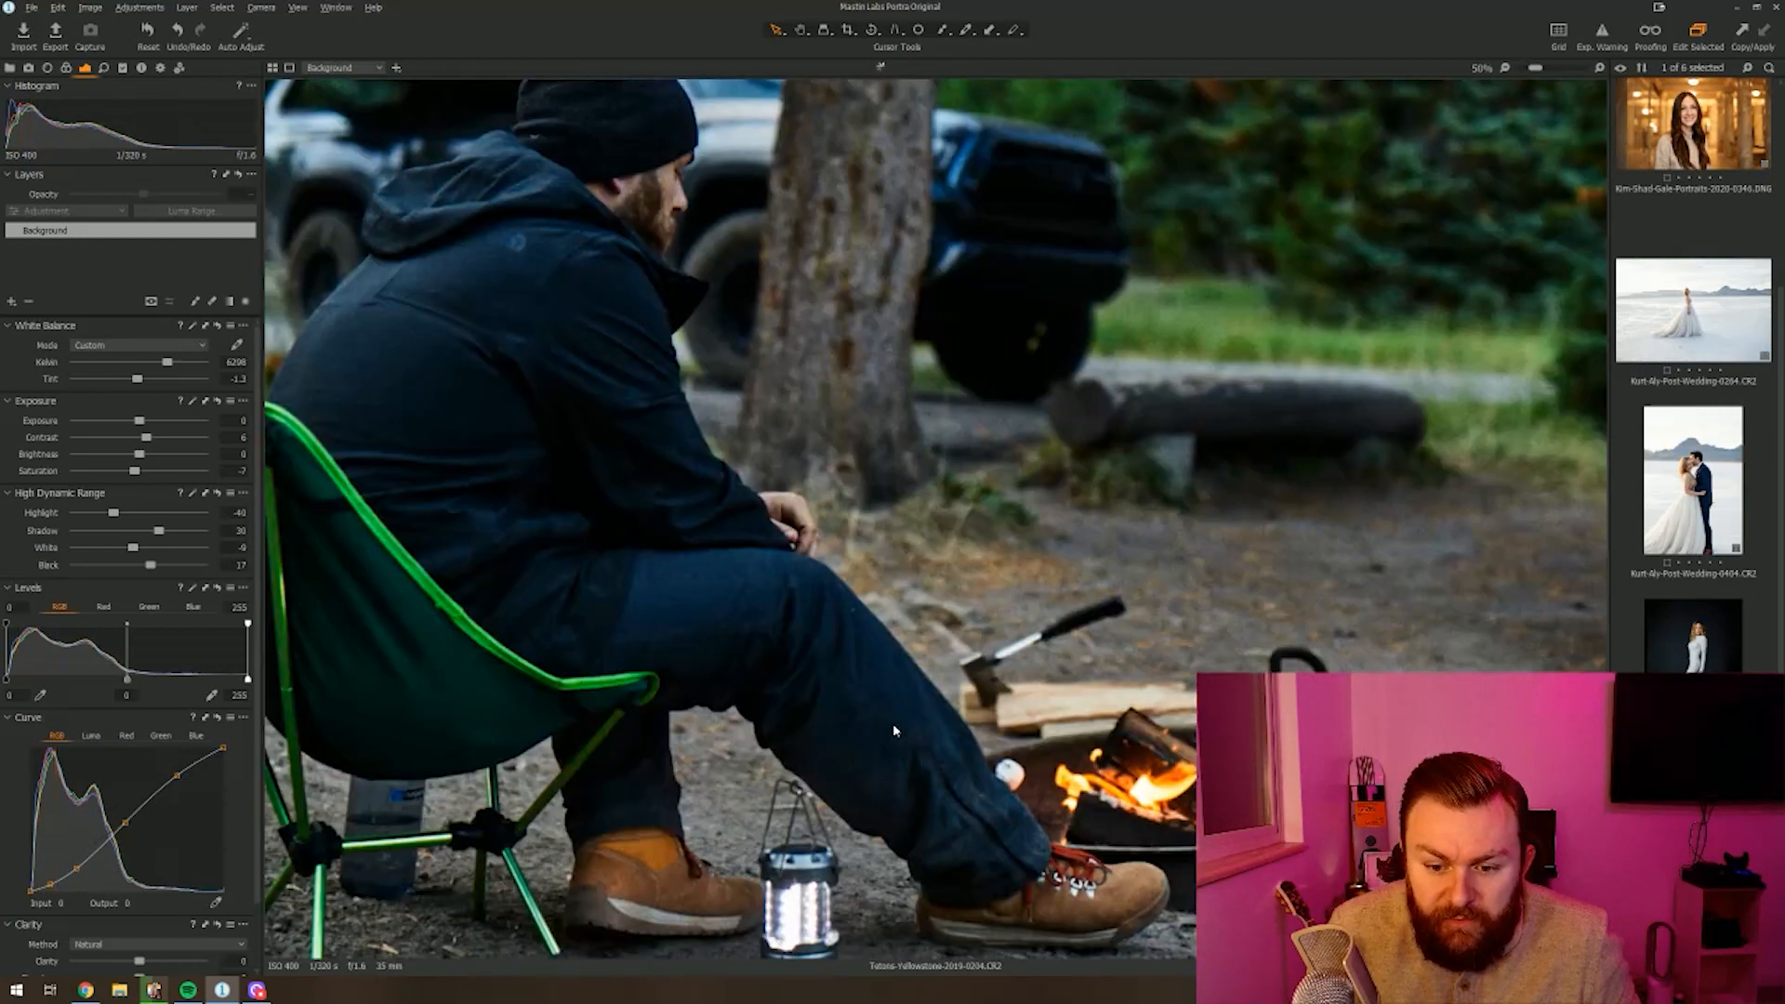
pyautogui.scroll(-2, 876, 633)
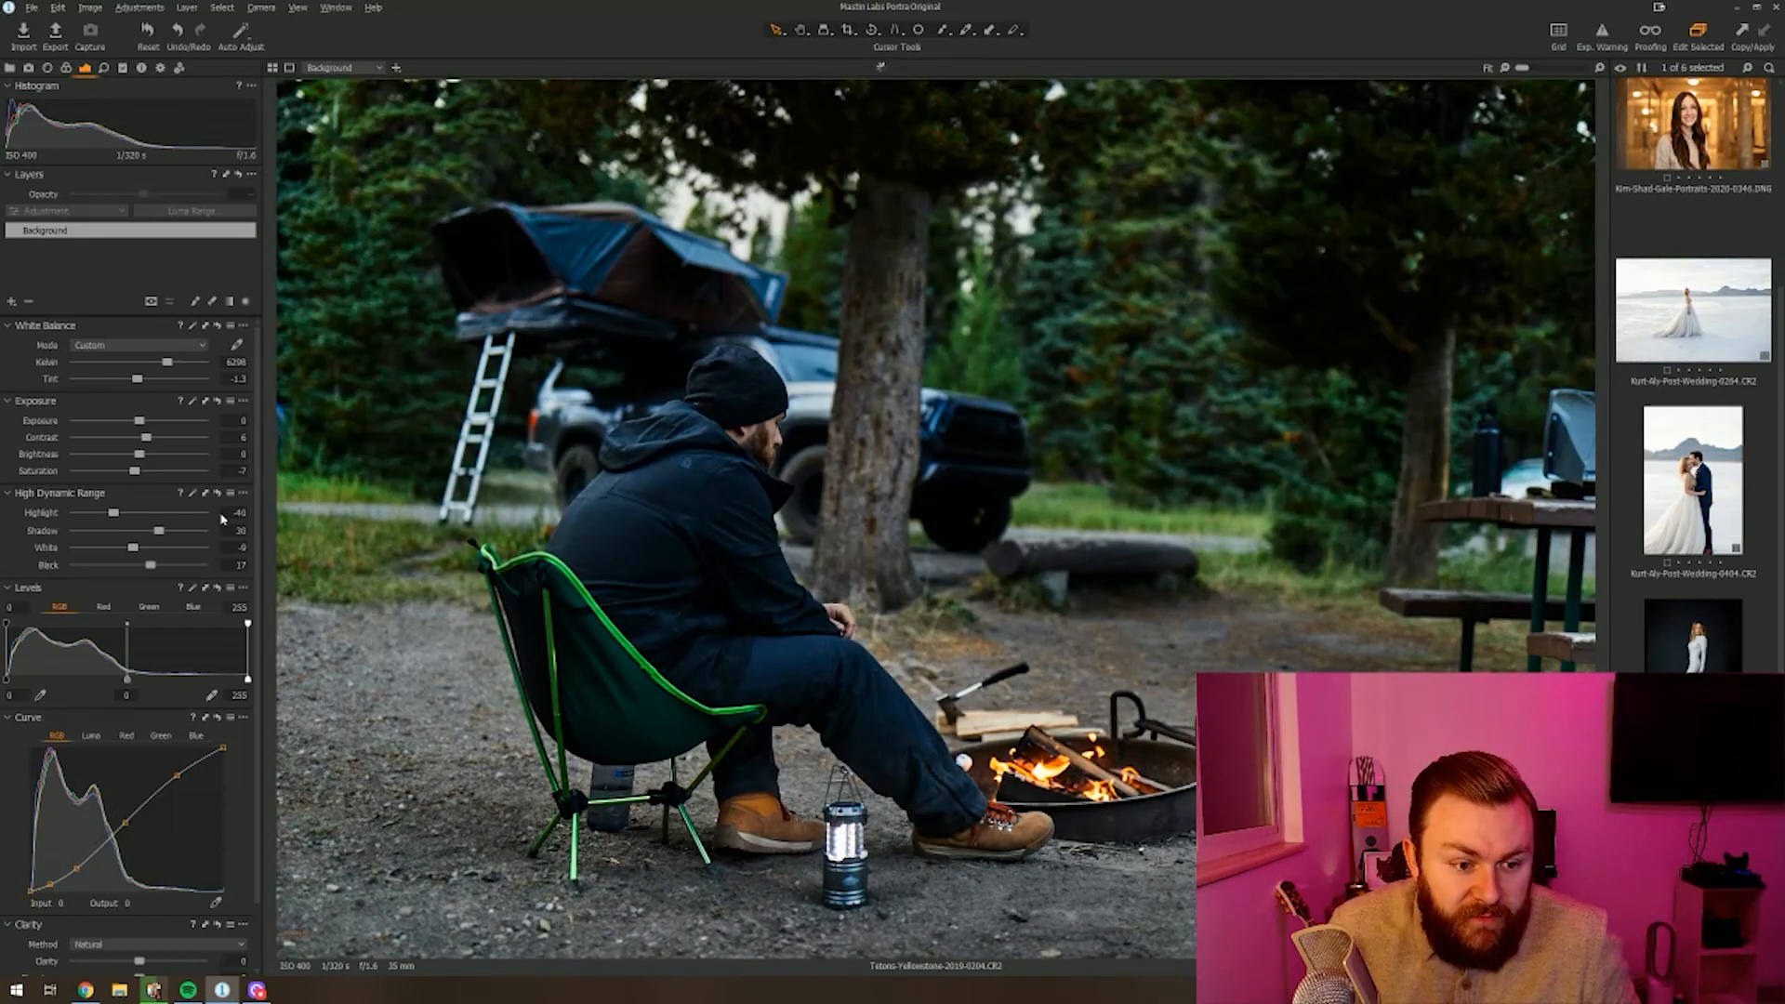
pyautogui.scroll(-1, 154, 584)
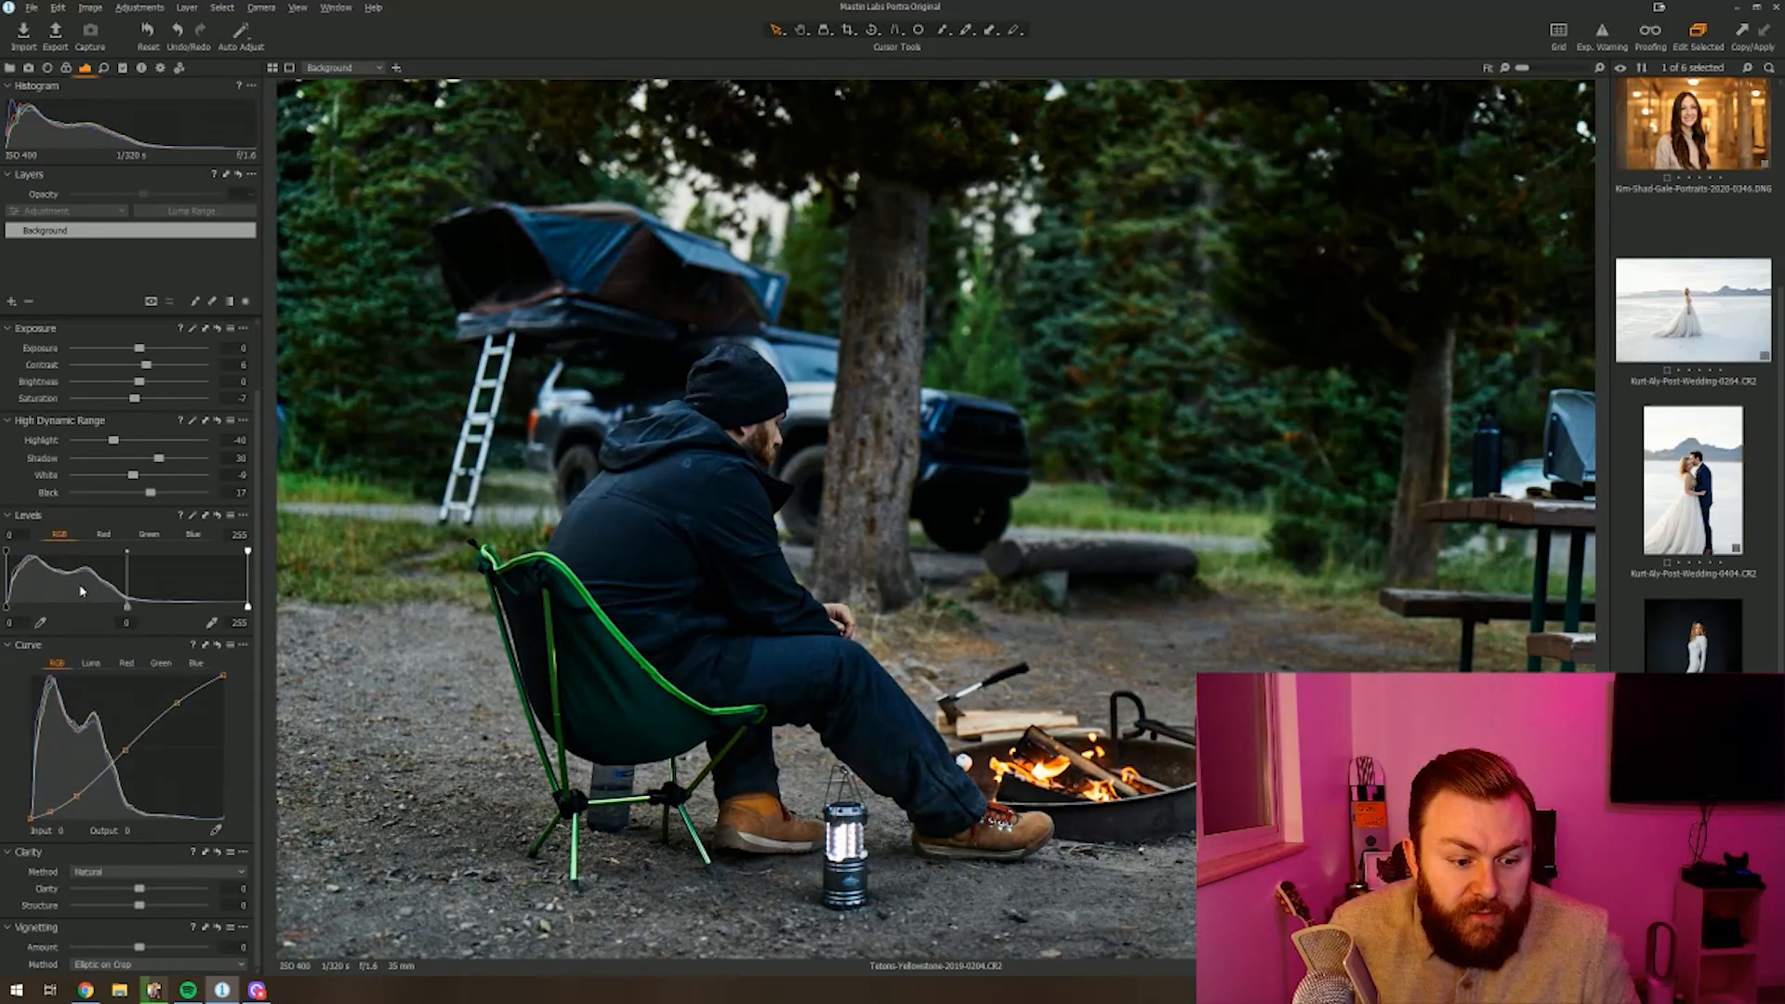
pyautogui.moveTo(163, 461); pyautogui.dragTo(164, 461)
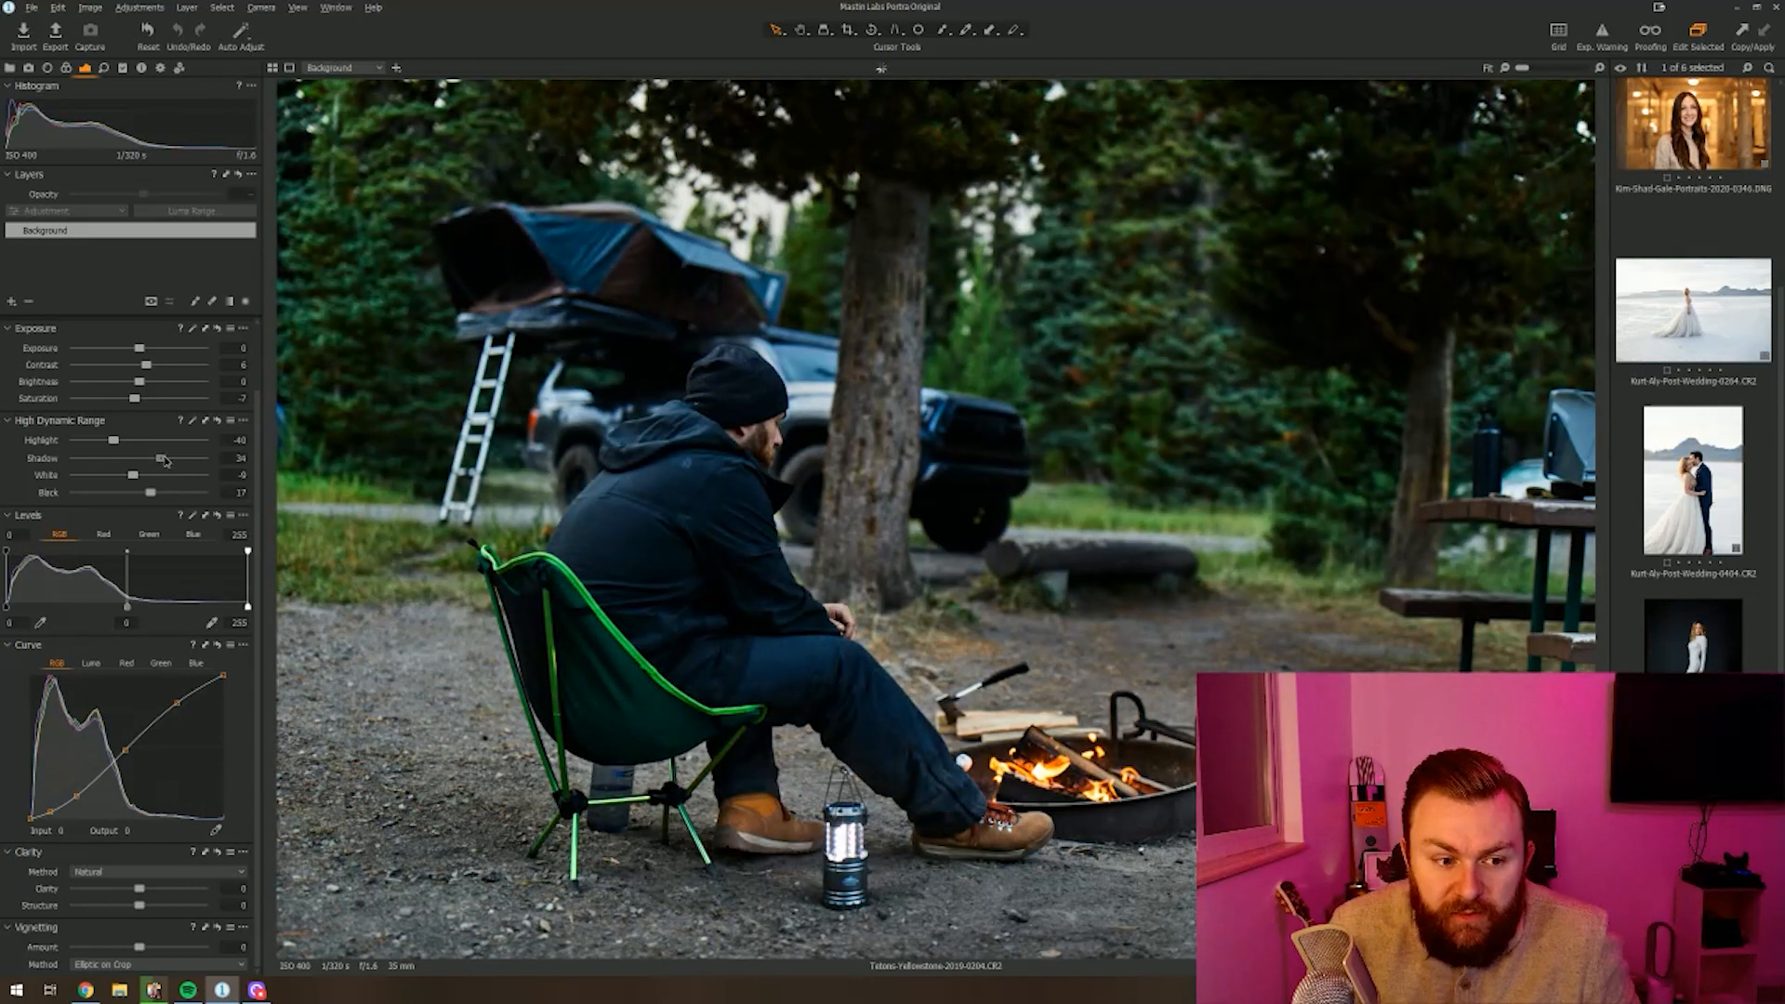
pyautogui.moveTo(151, 493); pyautogui.dragTo(136, 449)
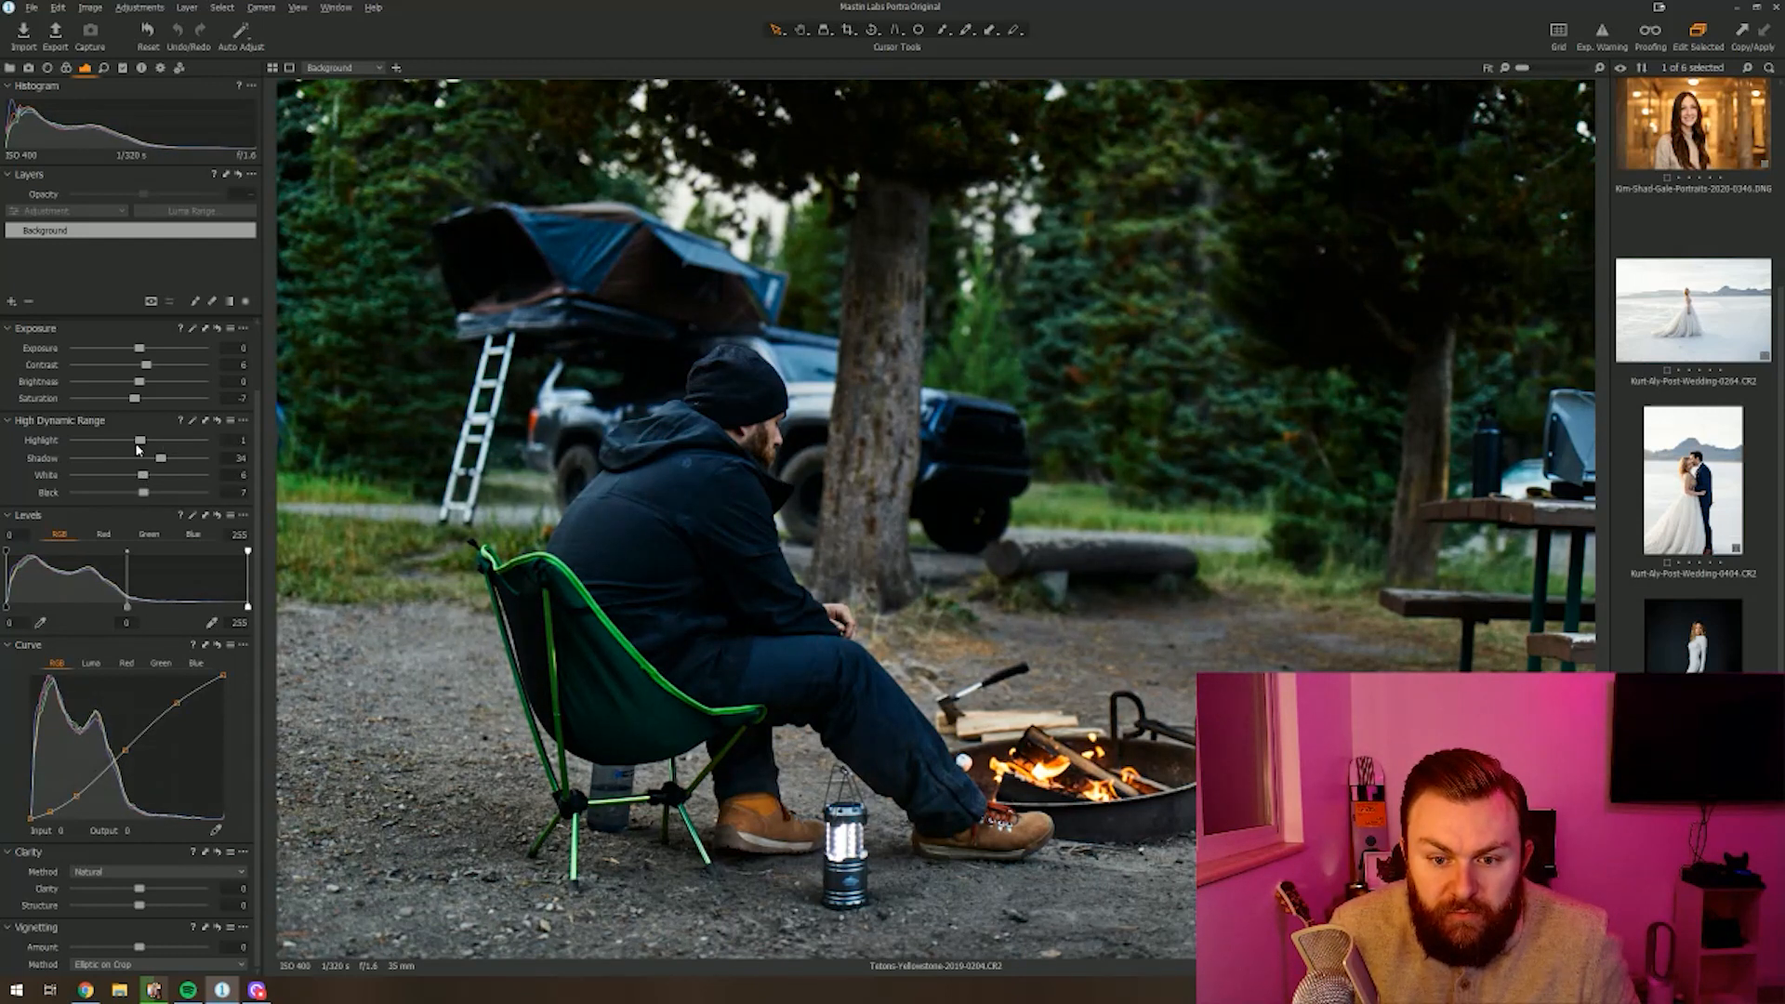